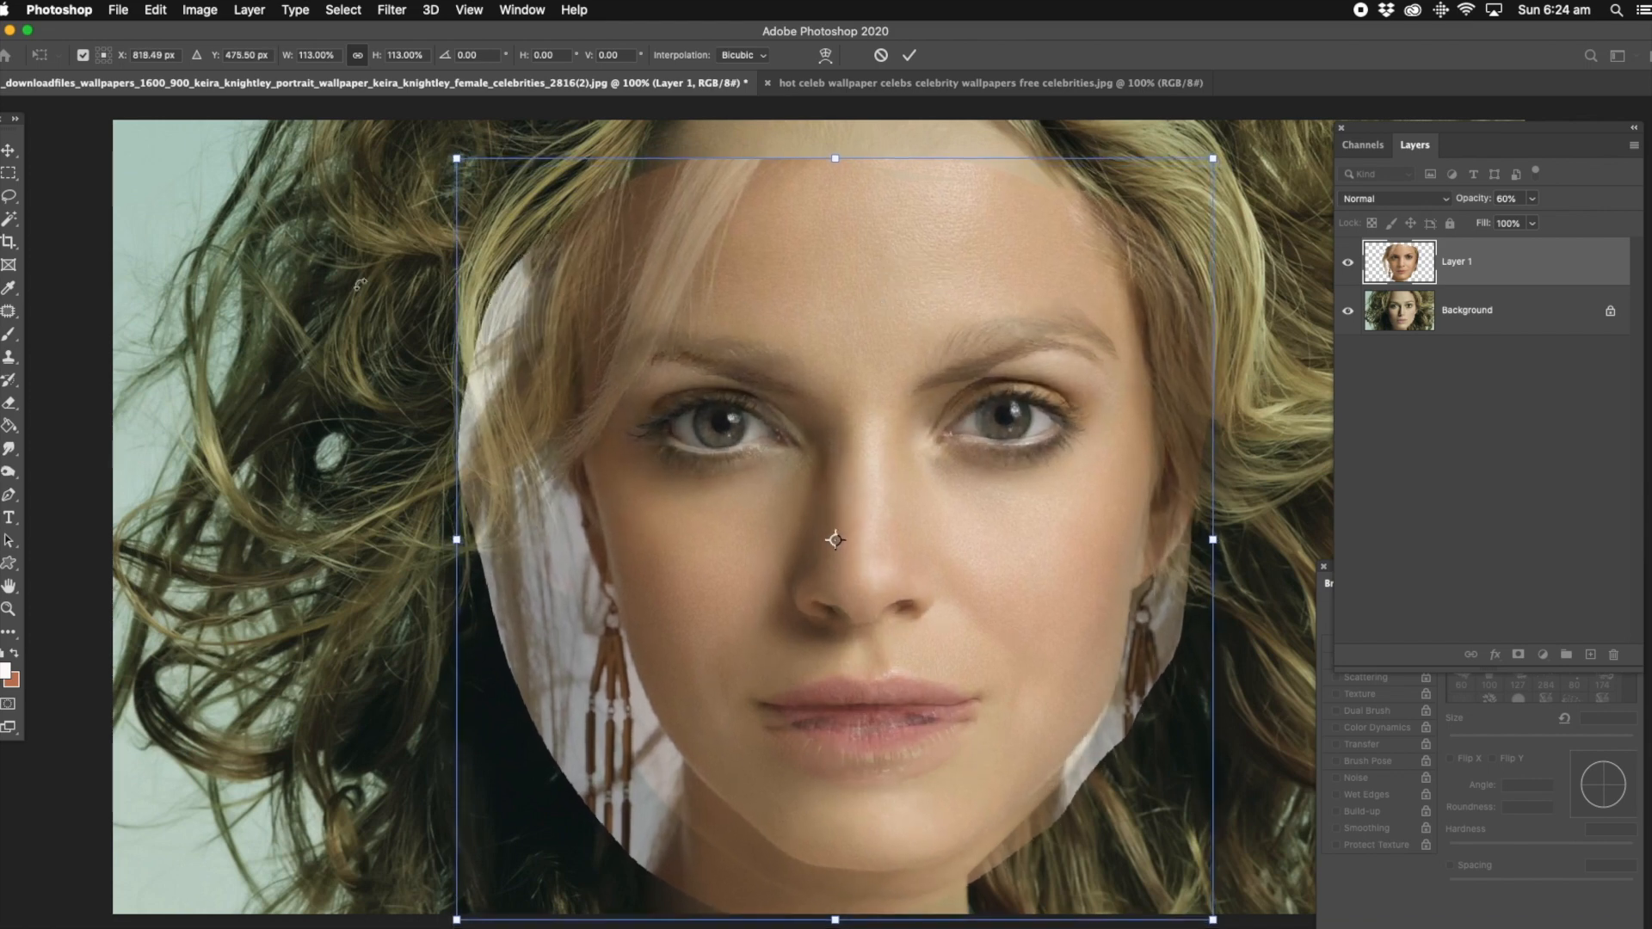
Step: Apply the face layer's 113% transform and set Layer 1's opacity to 100%
{"action": "left_click", "coordinate": [10, 196]}
{"action": "left_click", "coordinate": [1530, 198]}
{"action": "left_click_drag", "start_coordinate": [1530, 220], "coordinate": [1564, 220]}
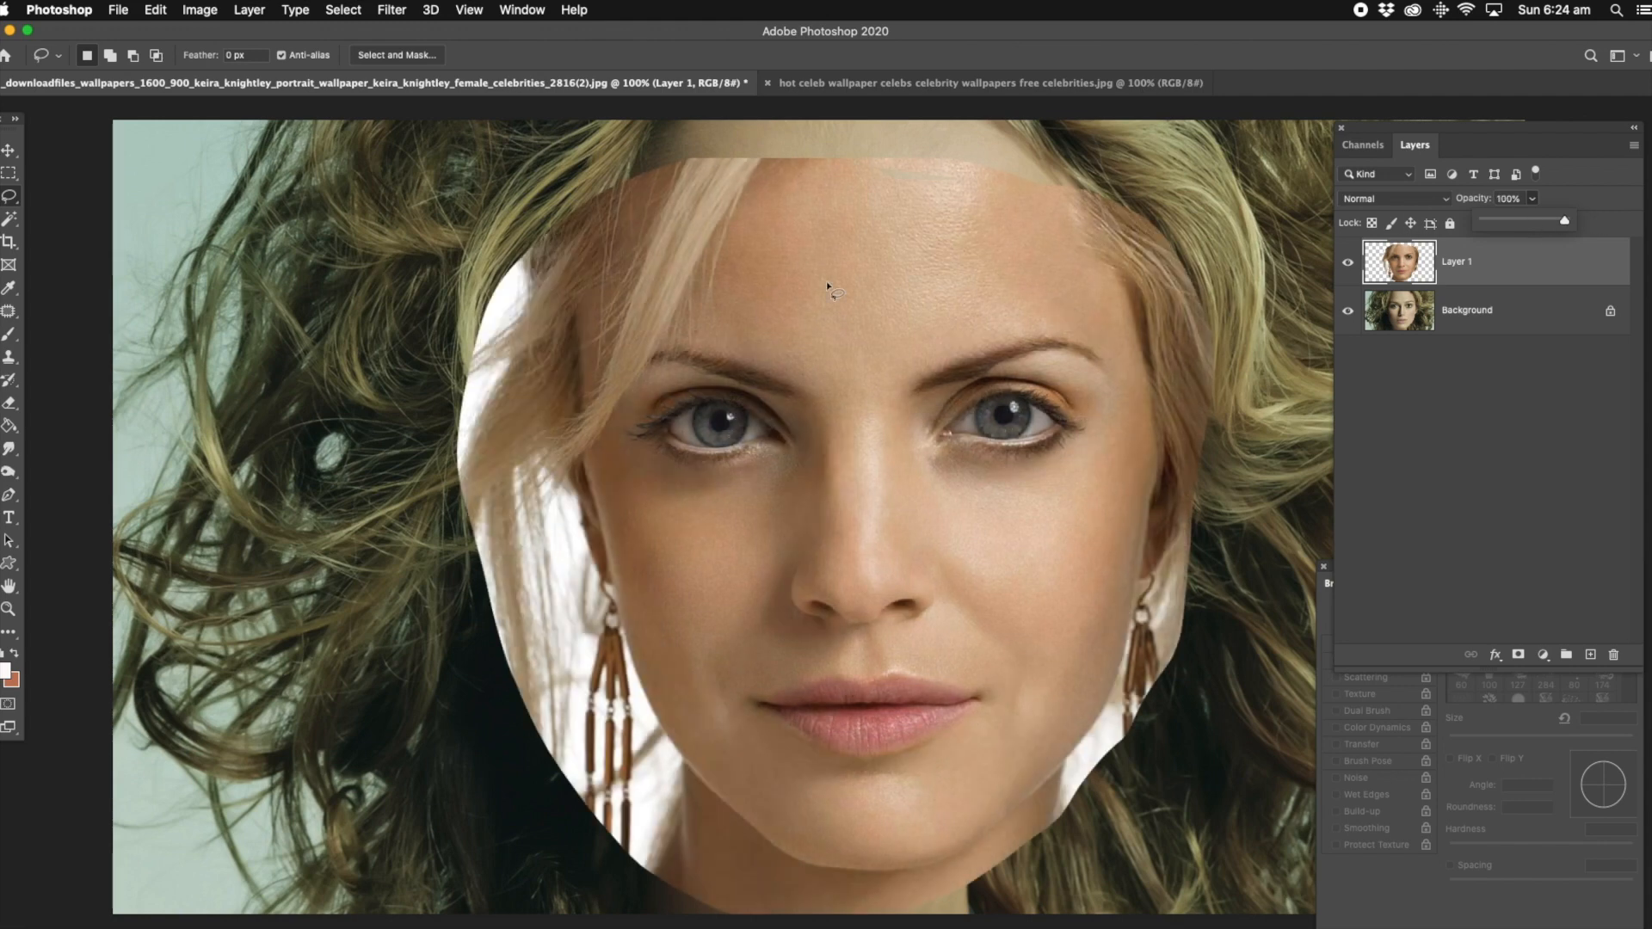
{"action": "left_click", "coordinate": [9, 403]}
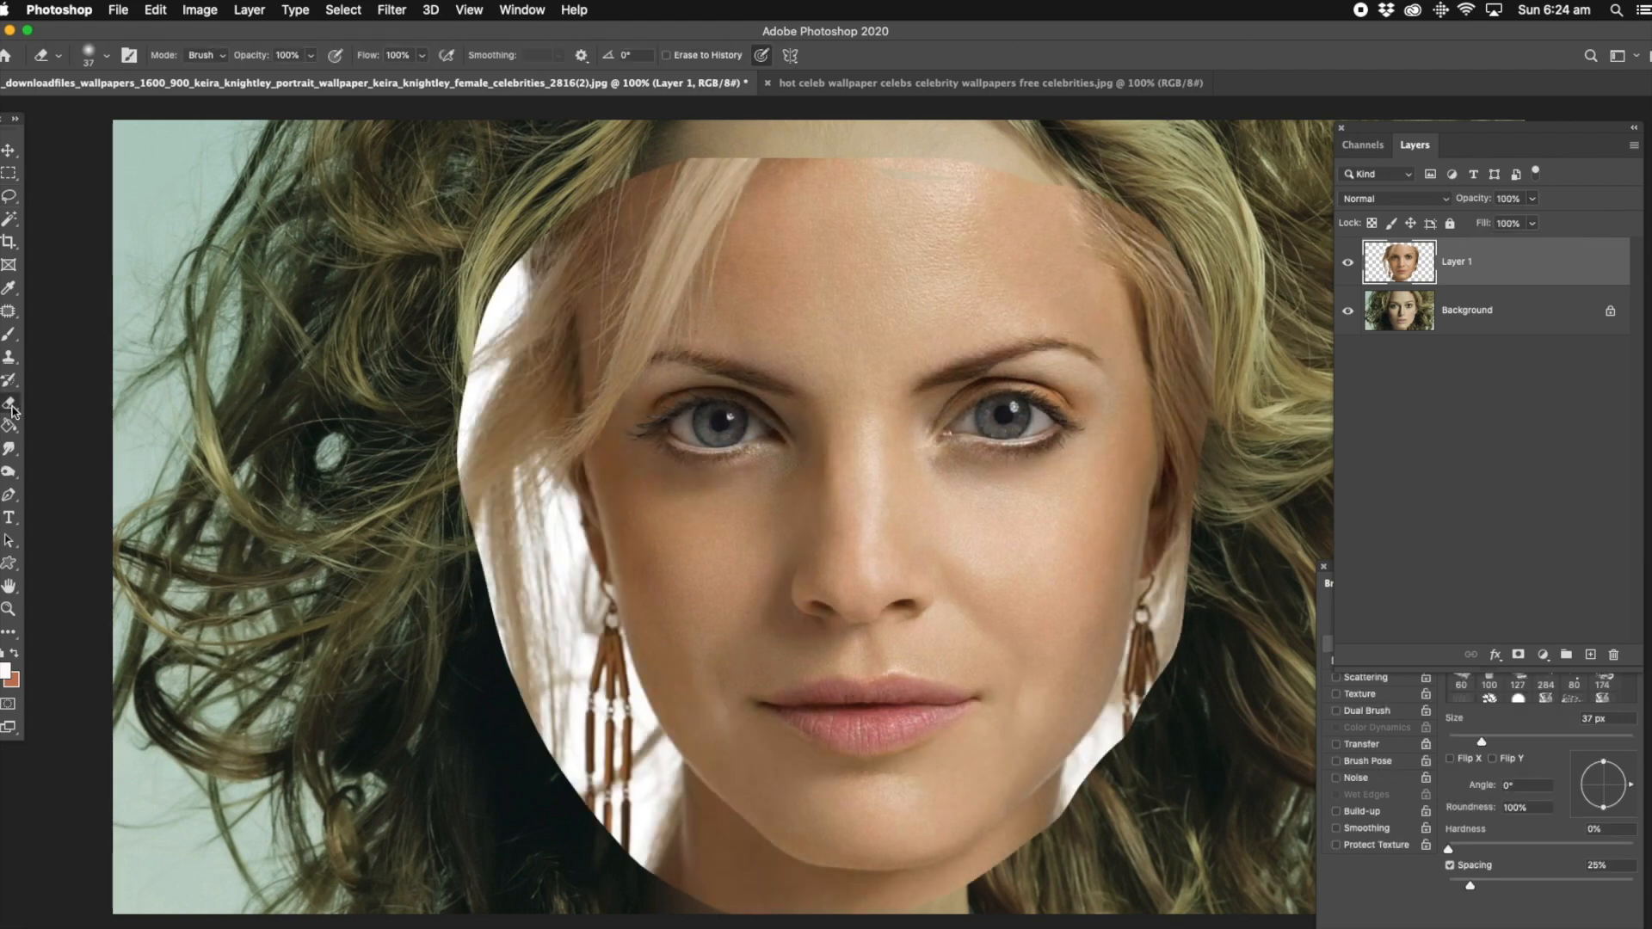
{"action": "left_click", "coordinate": [1590, 741]}
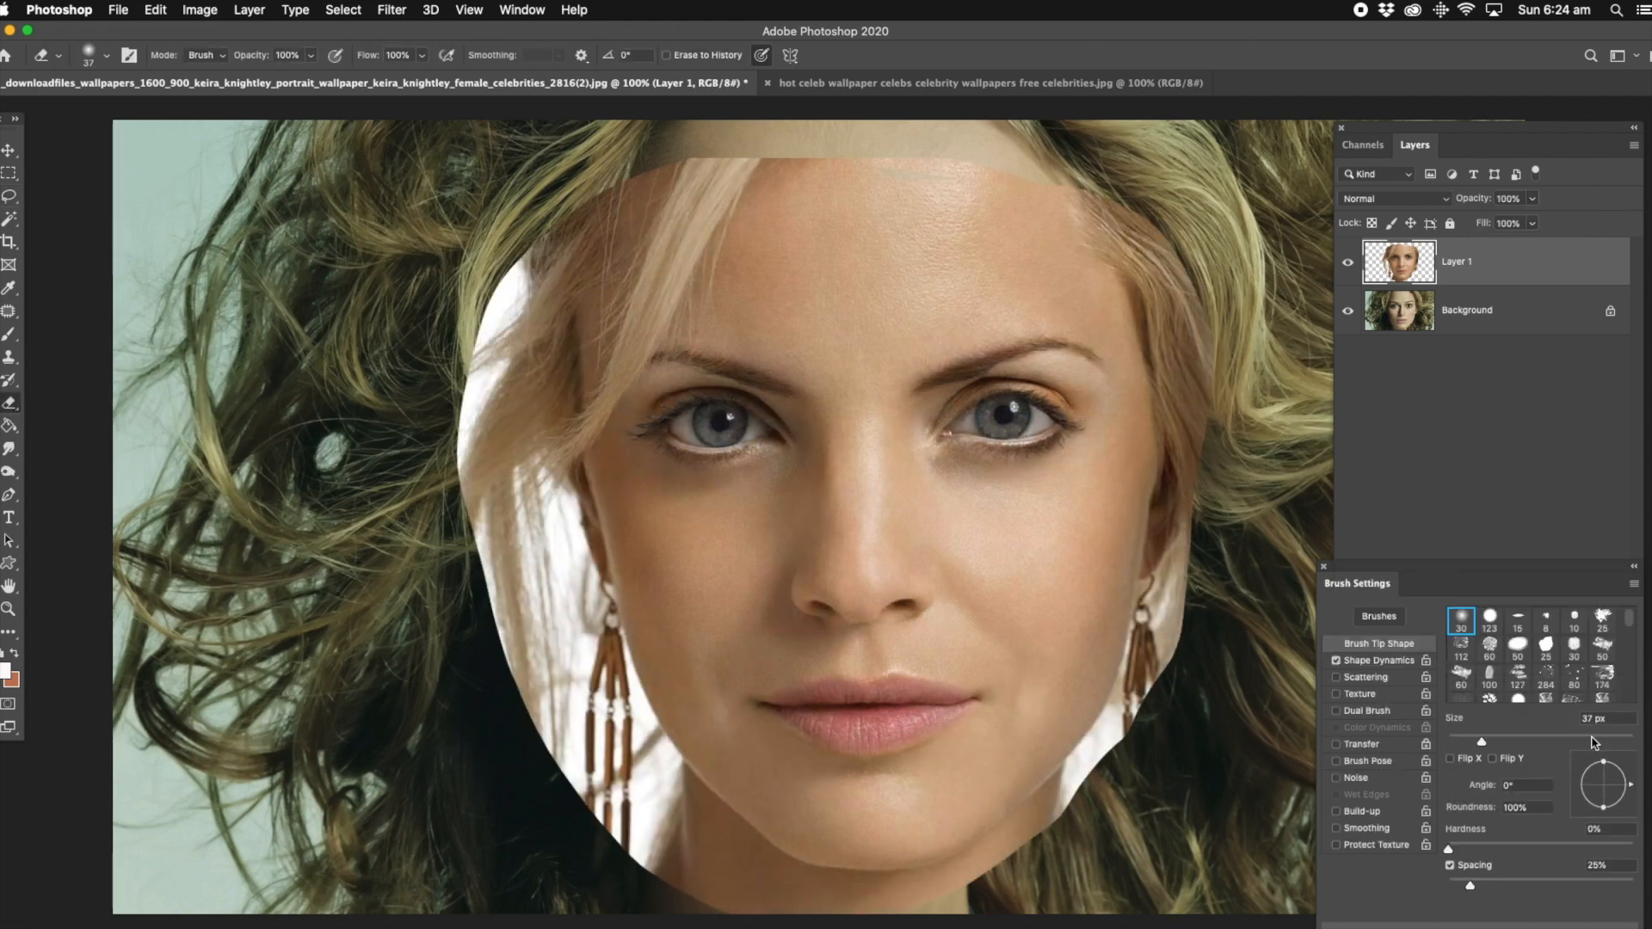
{"action": "mouse_move", "coordinate": [1219, 423]}
{"action": "left_mouse_down"}
{"action": "mouse_move", "coordinate": [1181, 428]}
{"action": "mouse_move", "coordinate": [1140, 661]}
{"action": "mouse_move", "coordinate": [1074, 792]}
{"action": "mouse_move", "coordinate": [1141, 680]}
{"action": "mouse_move", "coordinate": [1215, 419]}
{"action": "mouse_move", "coordinate": [1201, 259]}
{"action": "mouse_move", "coordinate": [1138, 189]}
{"action": "mouse_move", "coordinate": [1144, 229]}
{"action": "left_mouse_up"}
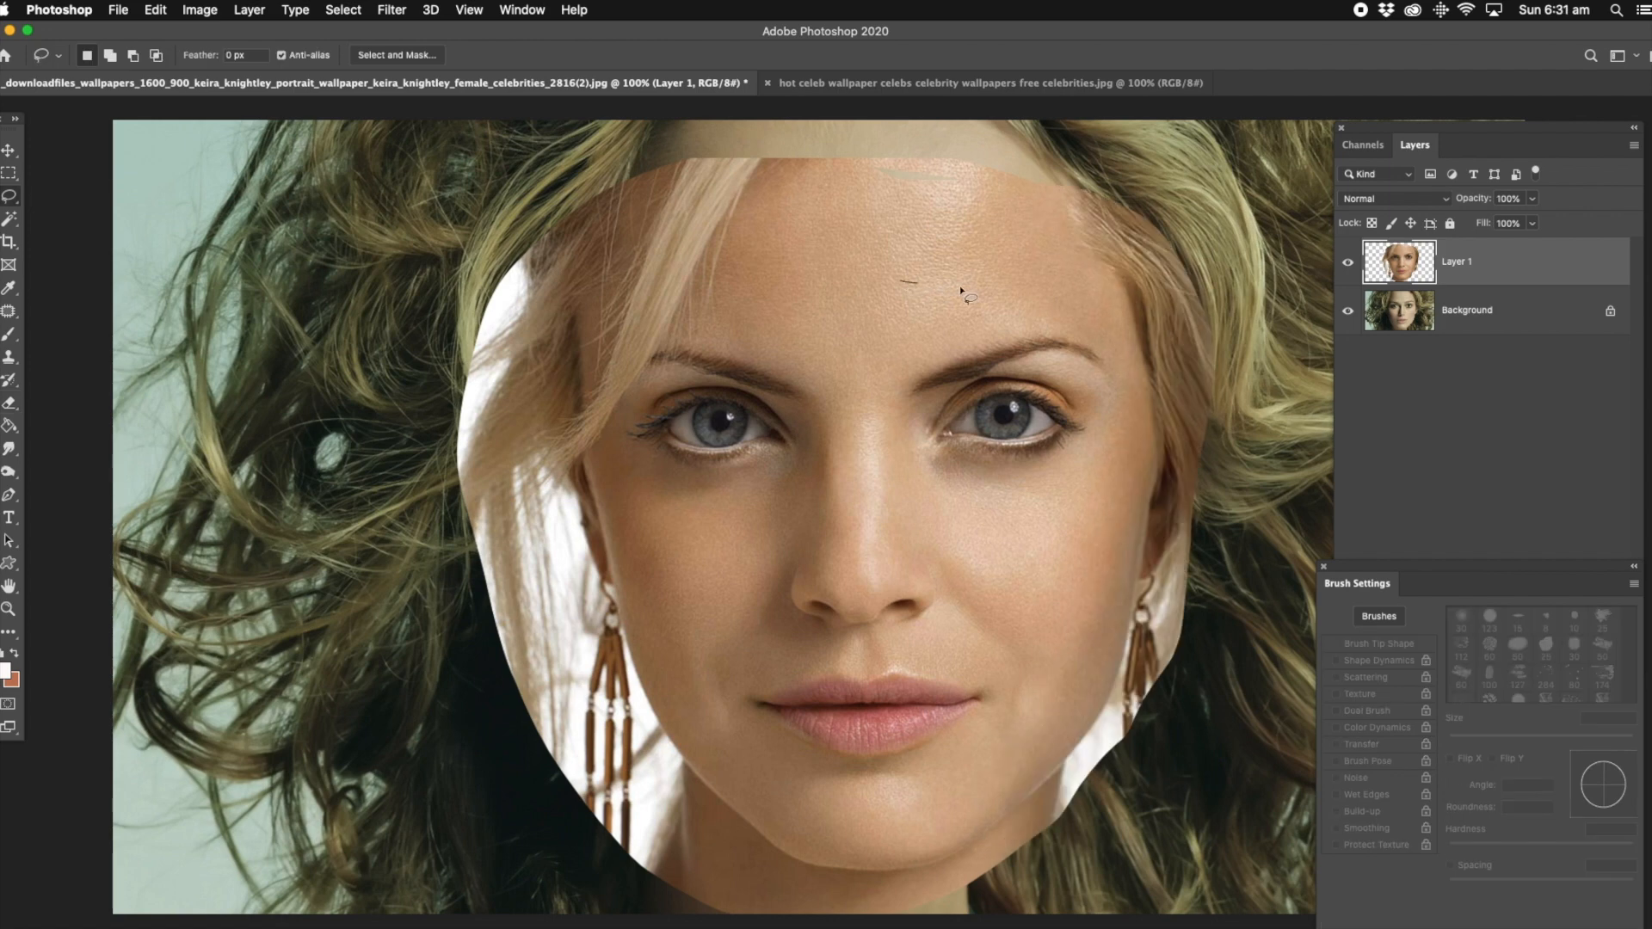
Step: Lasso the inner face from mid-forehead to chin, around both brows and cheeks, and mask Layer 1 to that selection
{"action": "left_click_drag", "start_coordinate": [1108, 517], "coordinate": [1050, 671]}
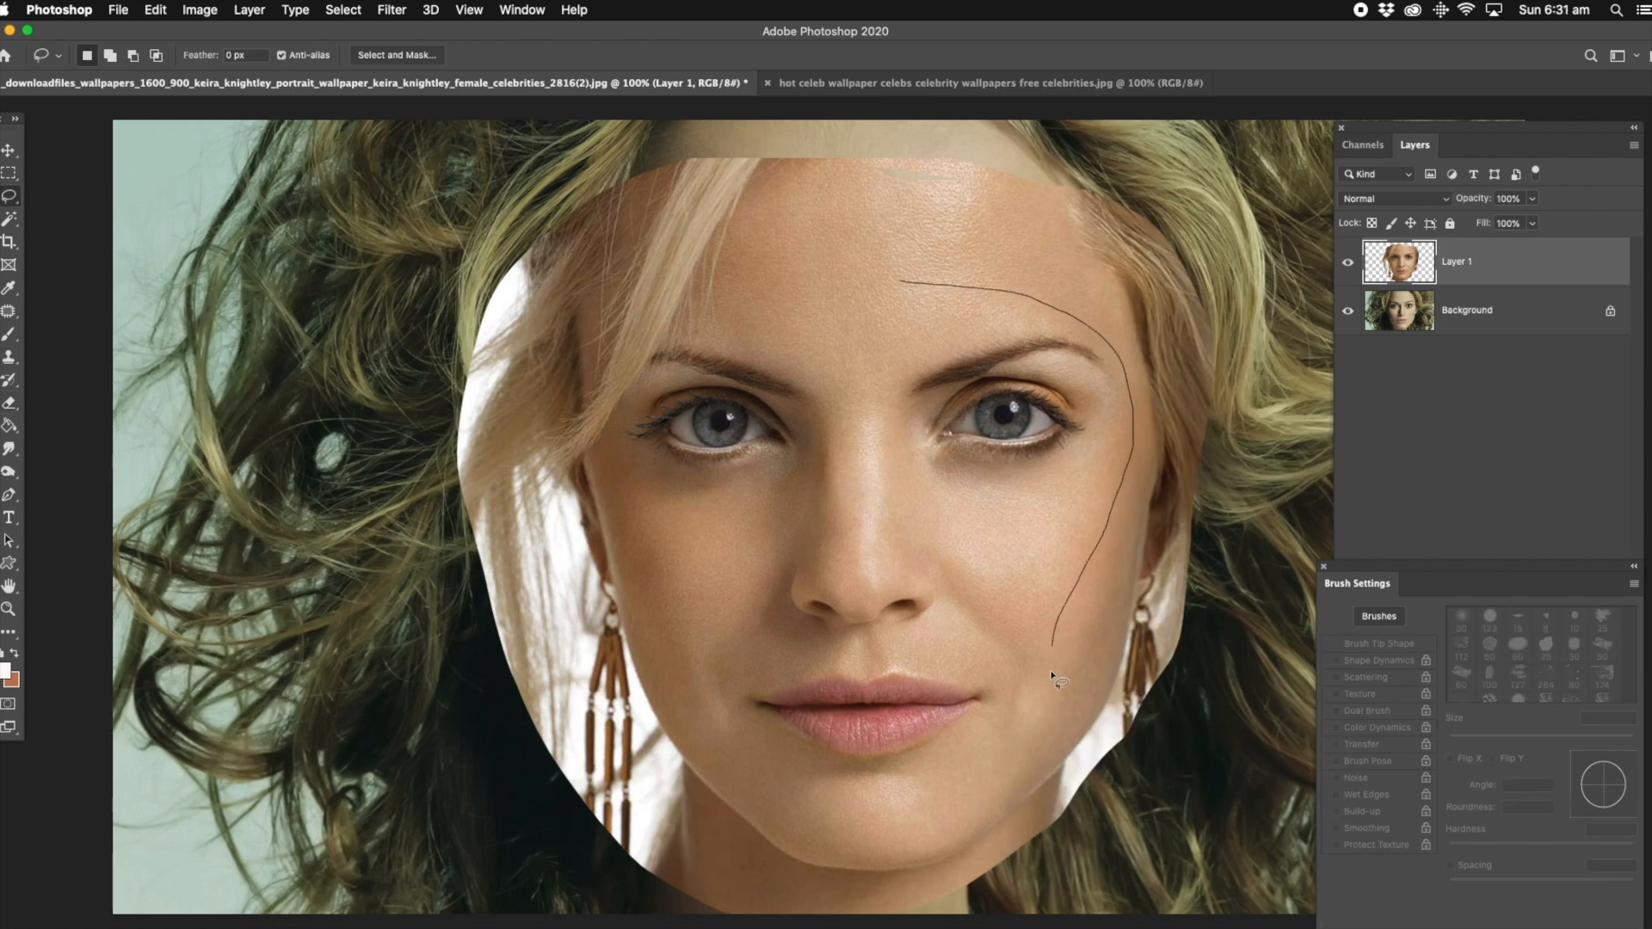
{"action": "mouse_move", "coordinate": [682, 696]}
{"action": "left_mouse_down"}
{"action": "mouse_move", "coordinate": [622, 426]}
{"action": "mouse_move", "coordinate": [658, 353]}
{"action": "left_mouse_up"}
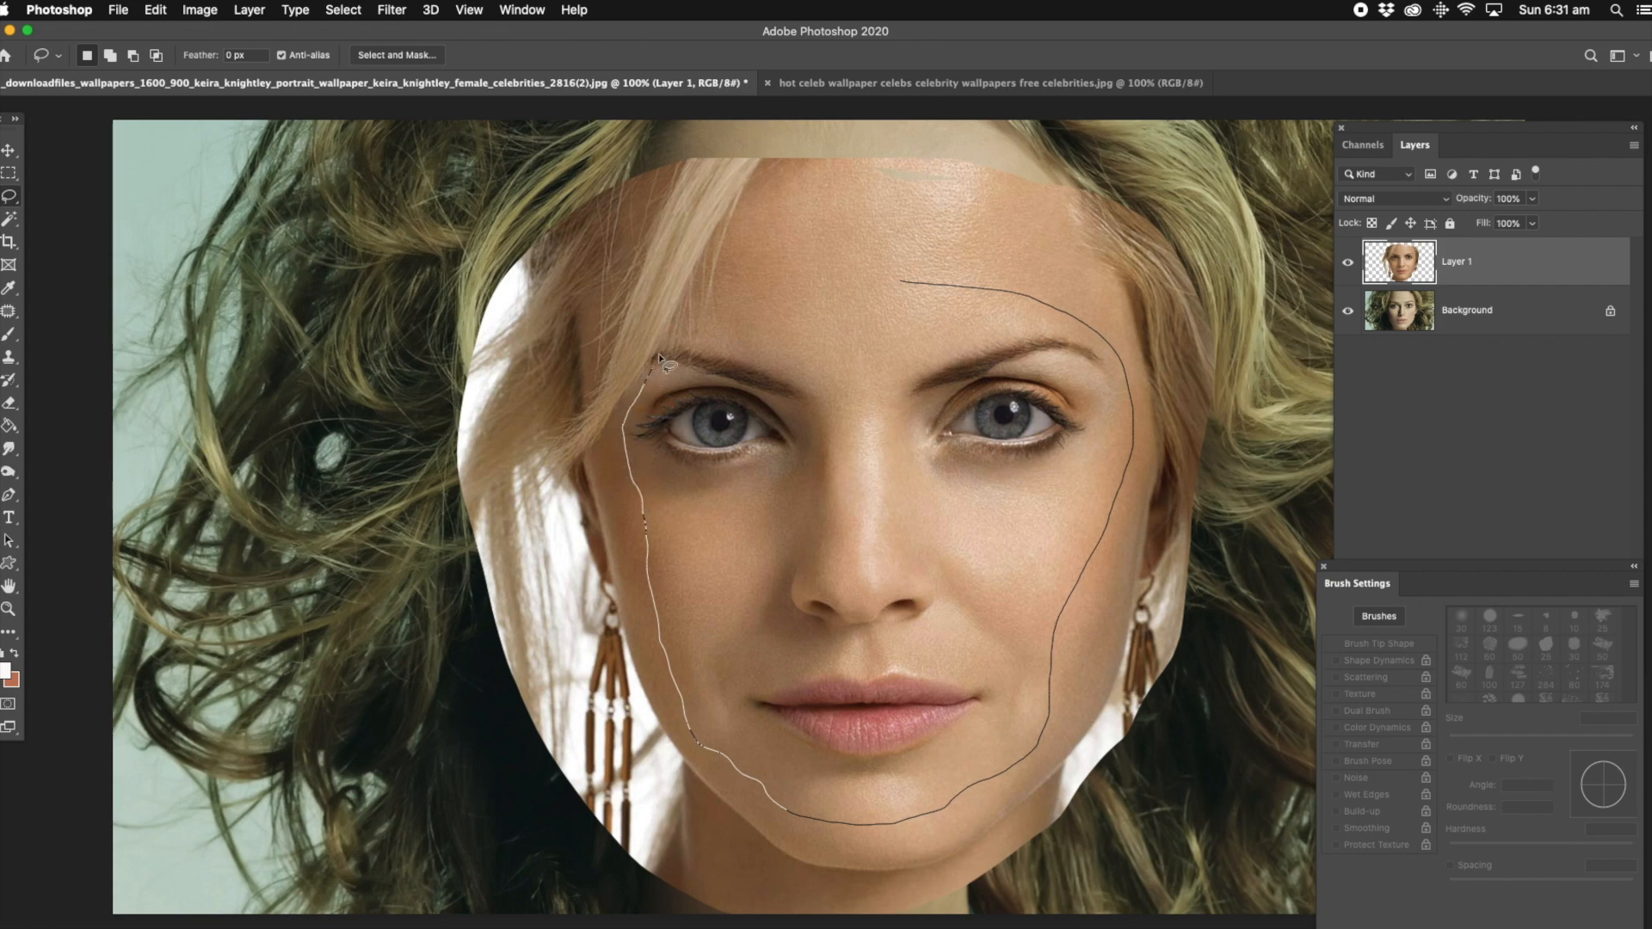
{"action": "left_click_drag", "start_coordinate": [865, 269], "coordinate": [895, 279]}
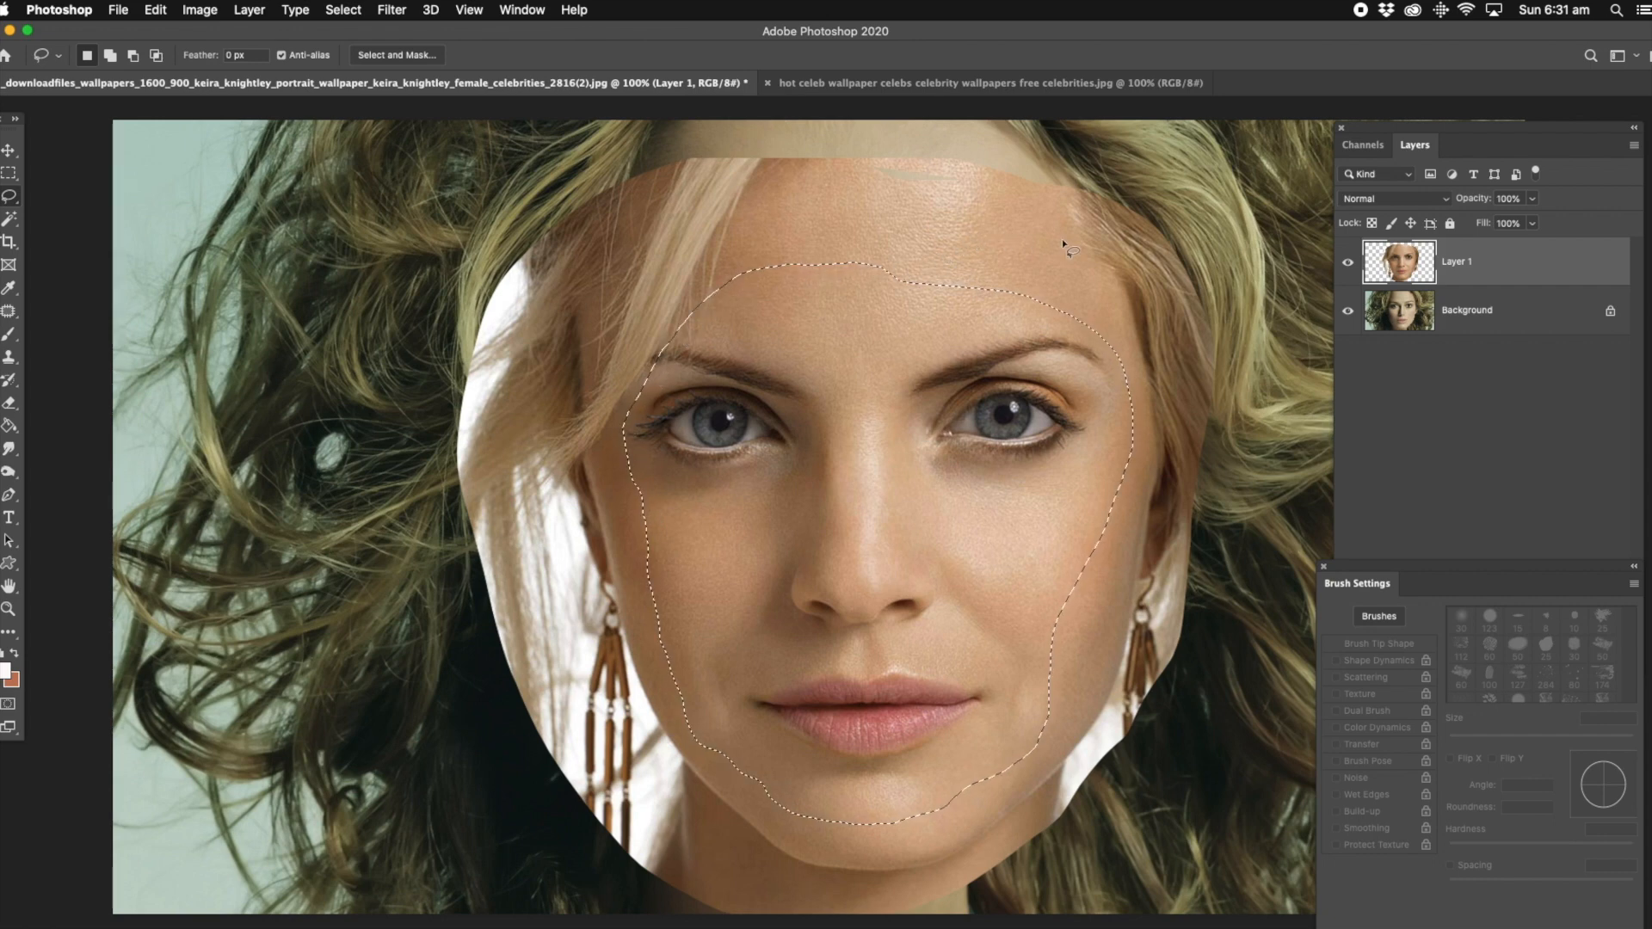
{"action": "left_click", "coordinate": [1473, 270]}
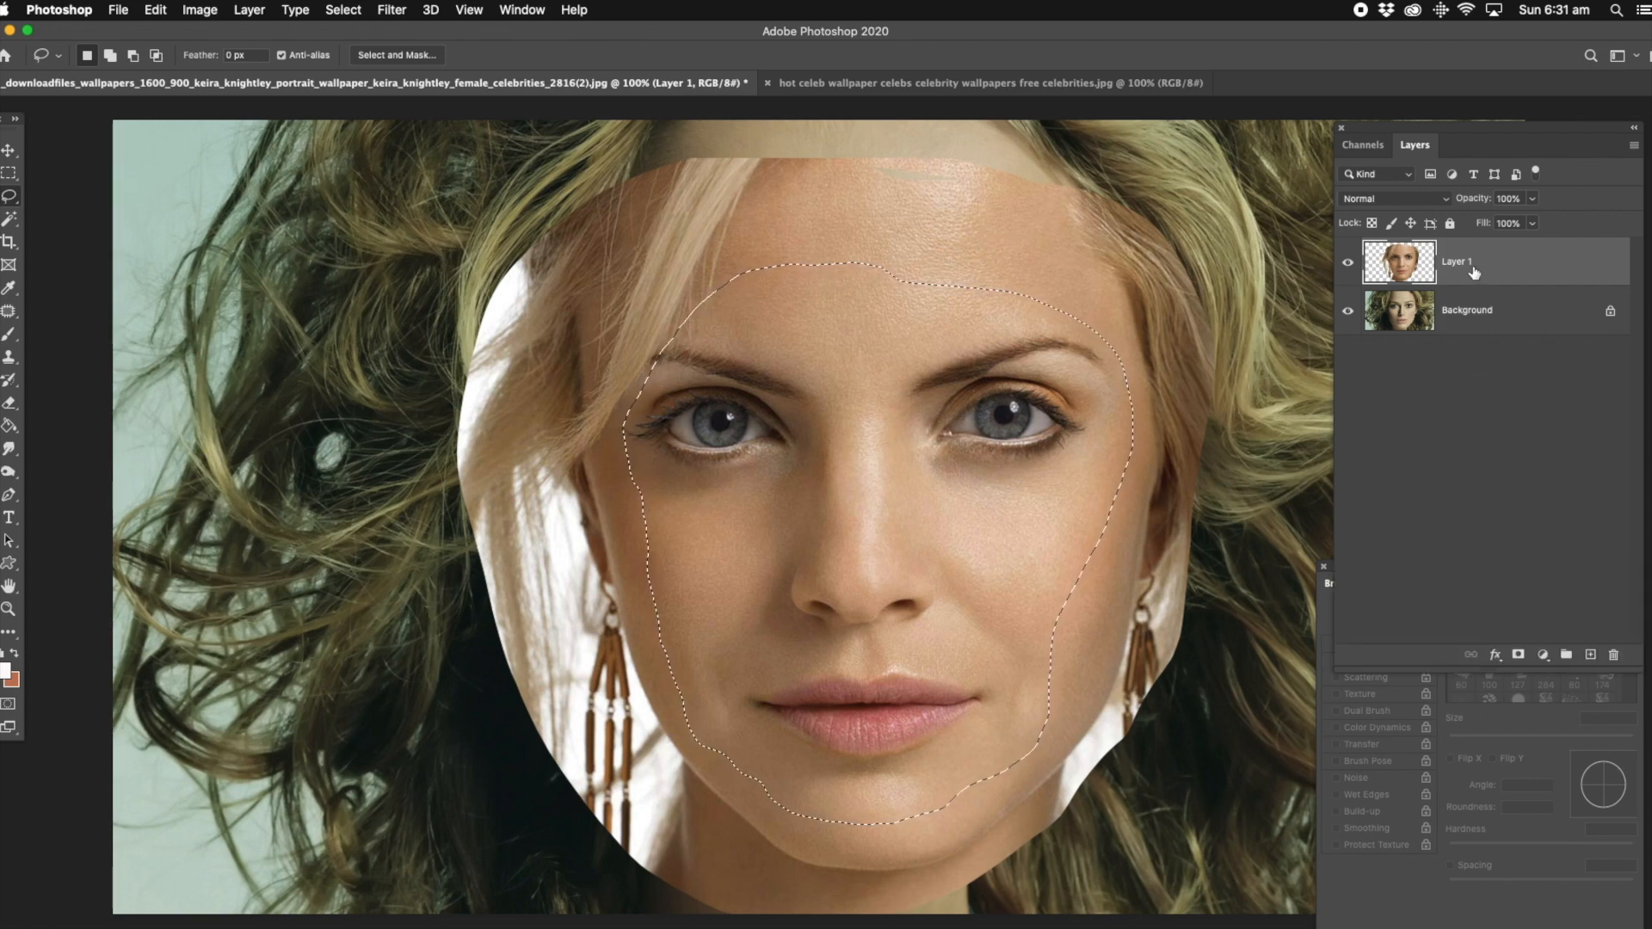
{"action": "left_click", "coordinate": [1518, 655]}
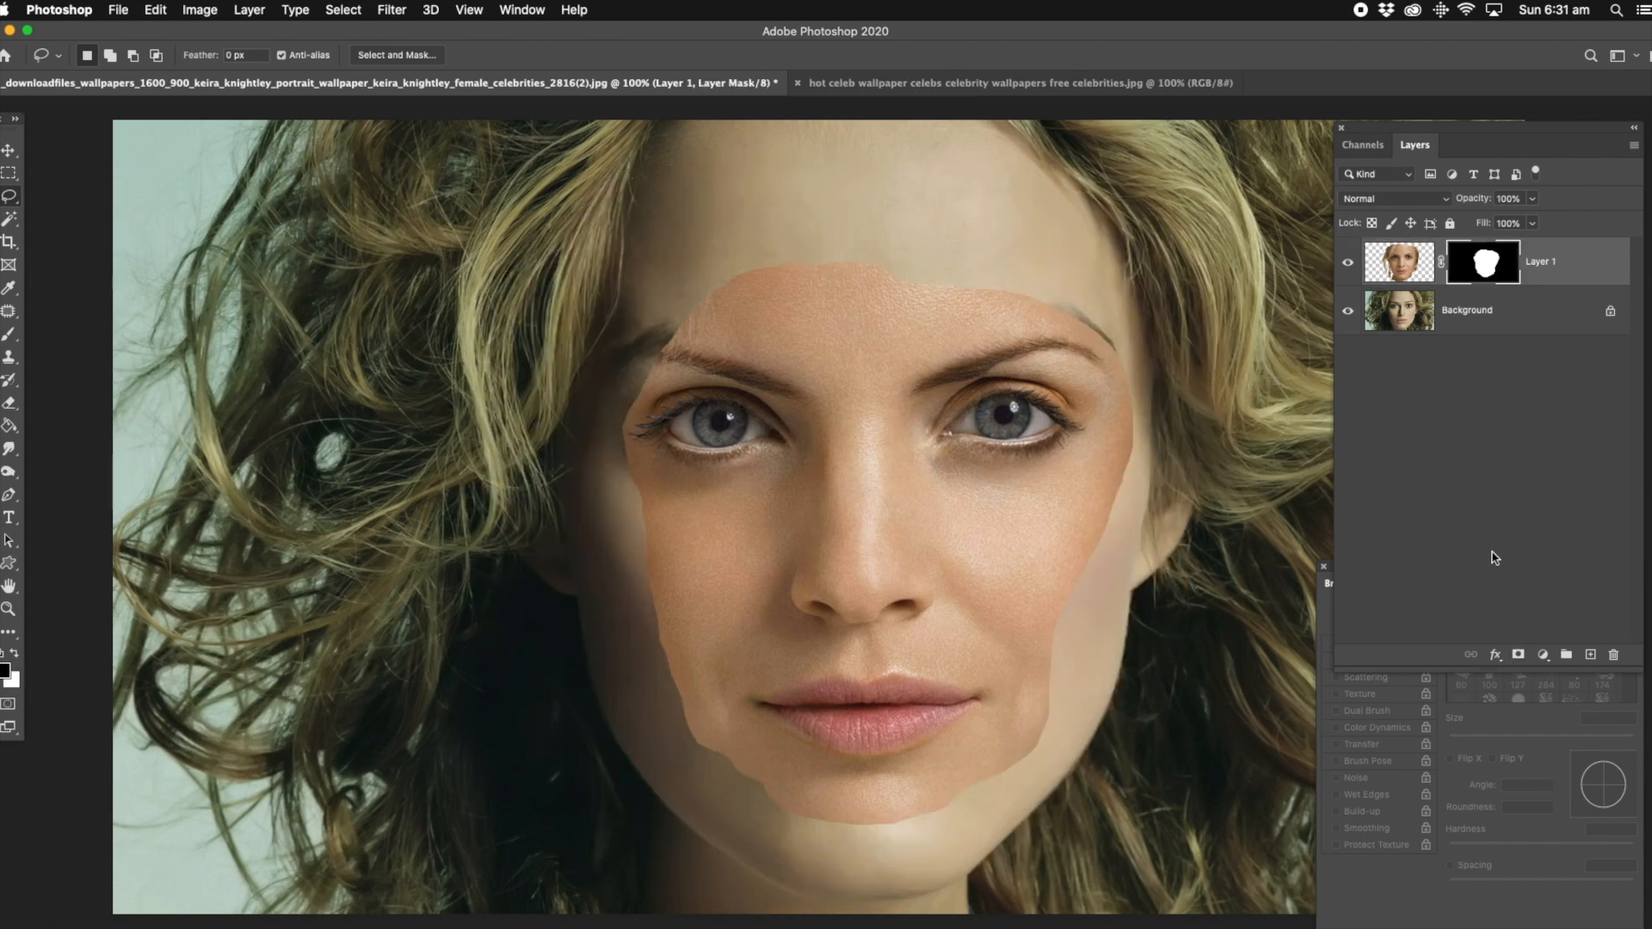
Step: Convert the masked Layer 1 to a smart object and rasterize it
{"action": "right_click", "coordinate": [1561, 281]}
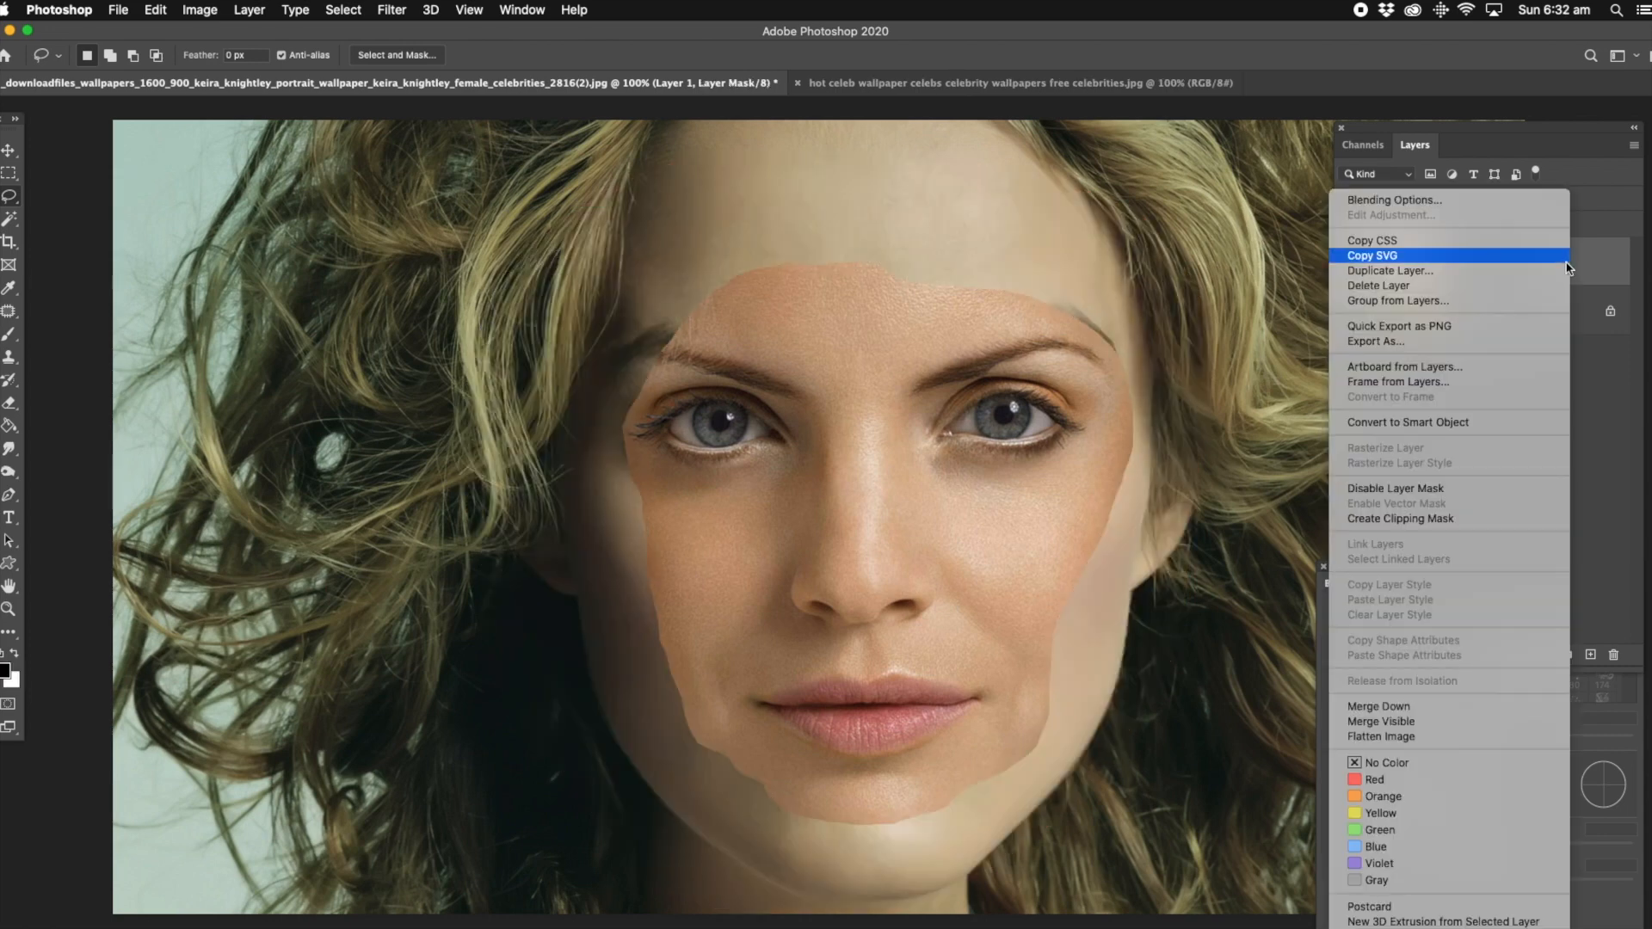
{"action": "left_click", "coordinate": [1478, 422]}
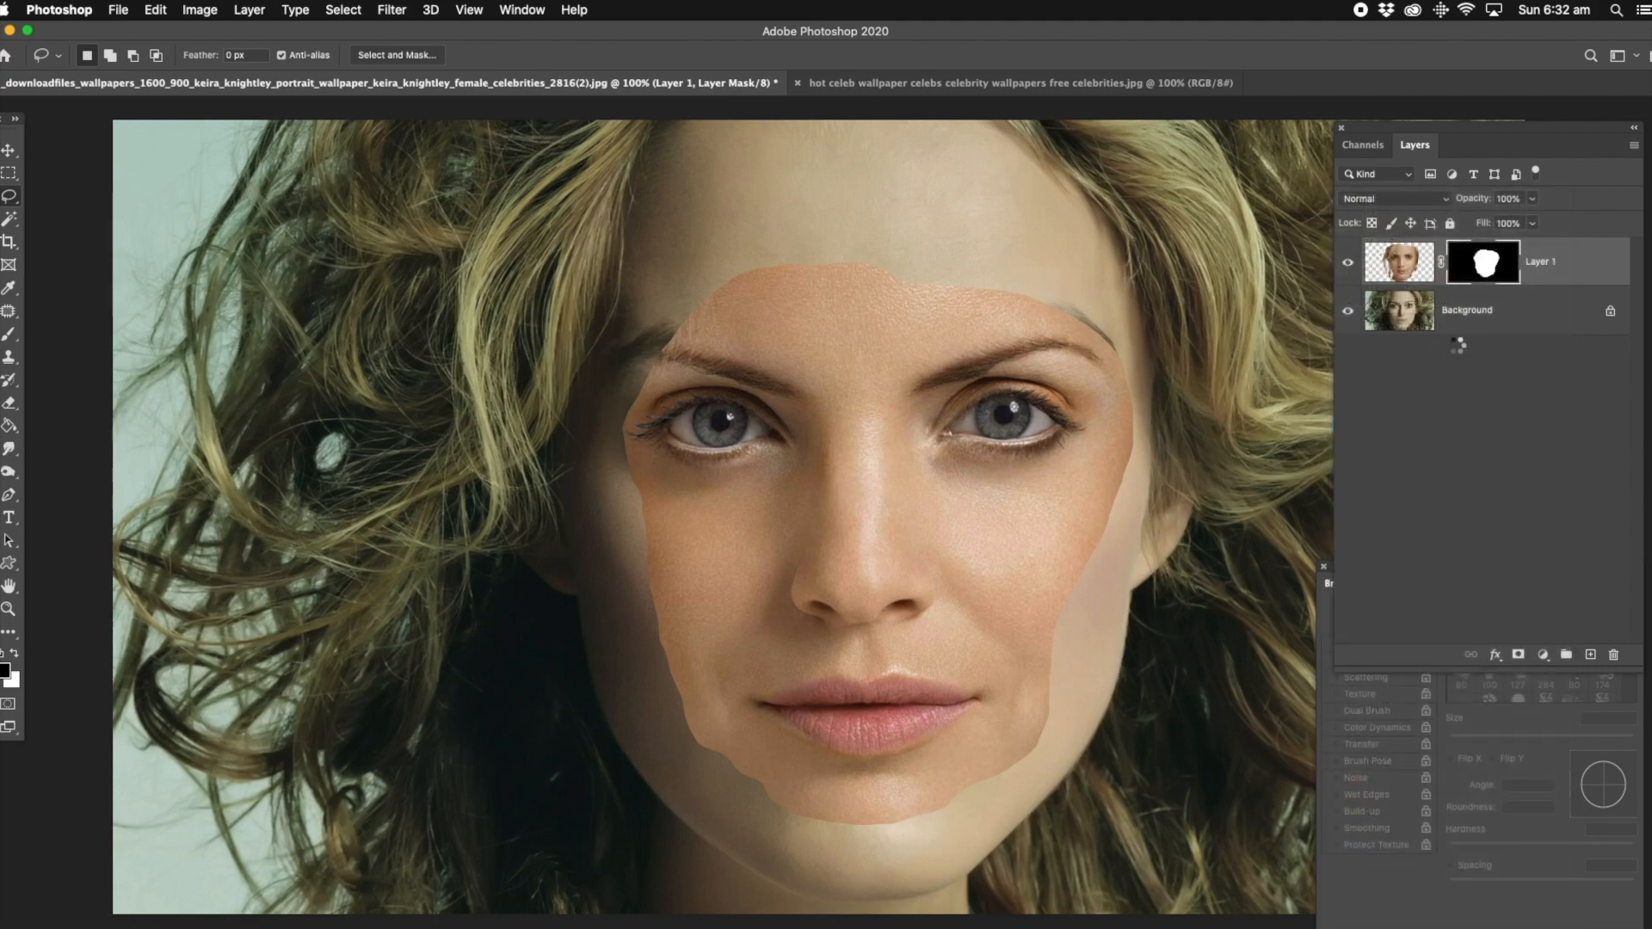
{"action": "right_click", "coordinate": [1531, 271]}
{"action": "left_click", "coordinate": [1415, 492]}
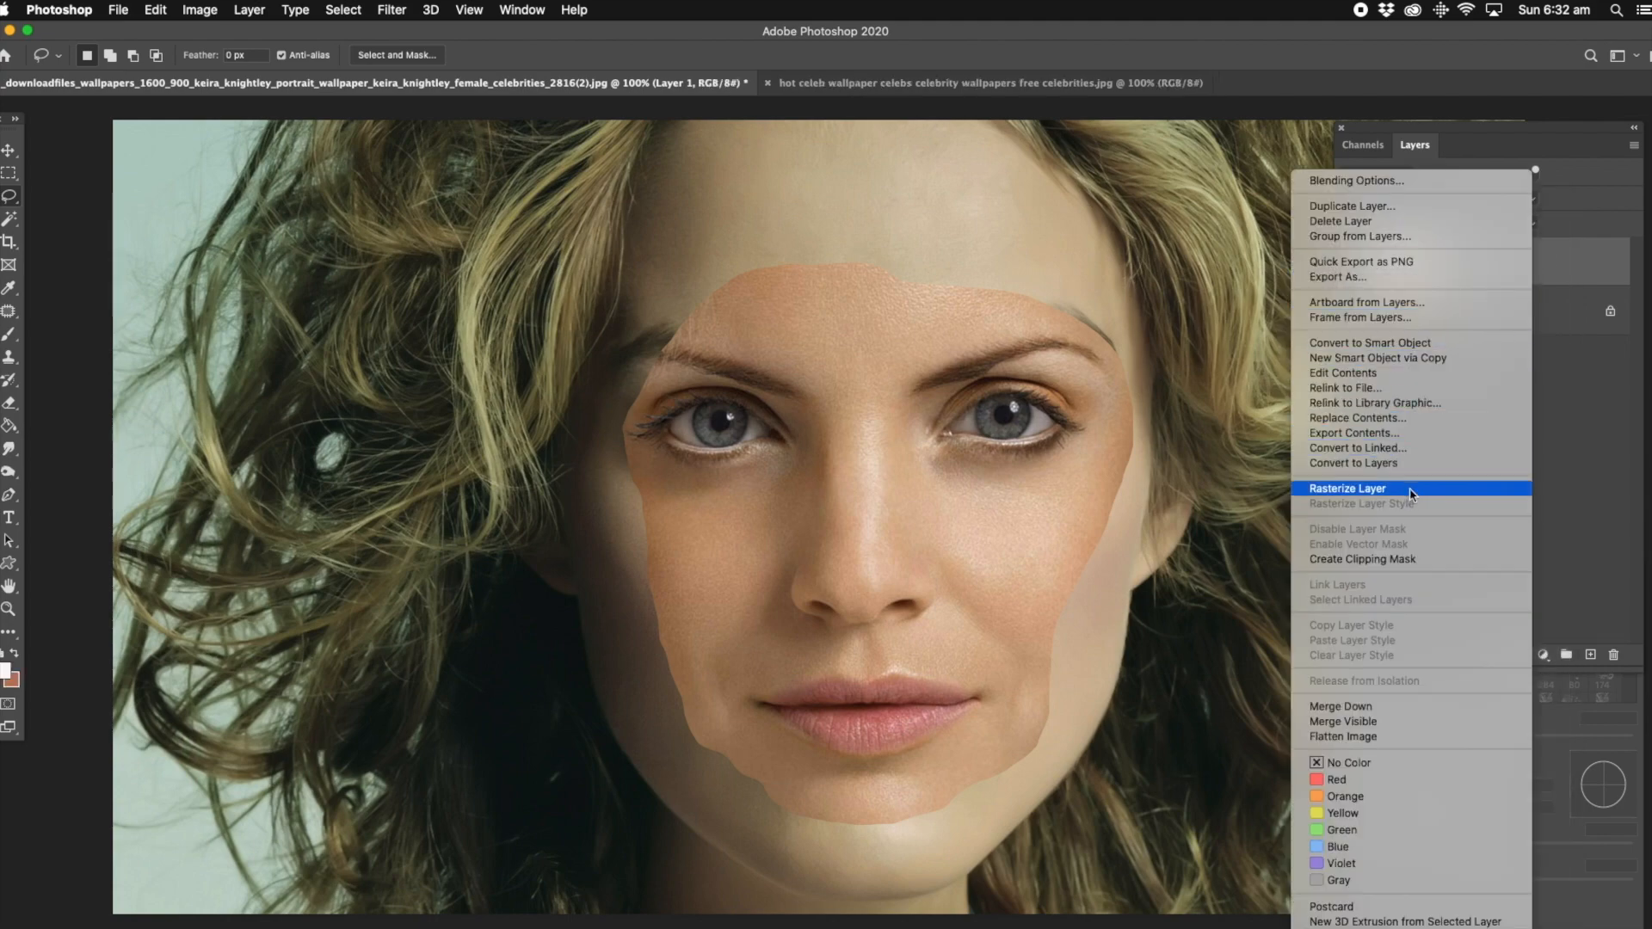
Step: Lower Layer 1's opacity to 74% and scale the face cutout to about 105%, aligning its features with the face beneath
{"action": "left_click_drag", "start_coordinate": [1534, 206], "coordinate": [1510, 221]}
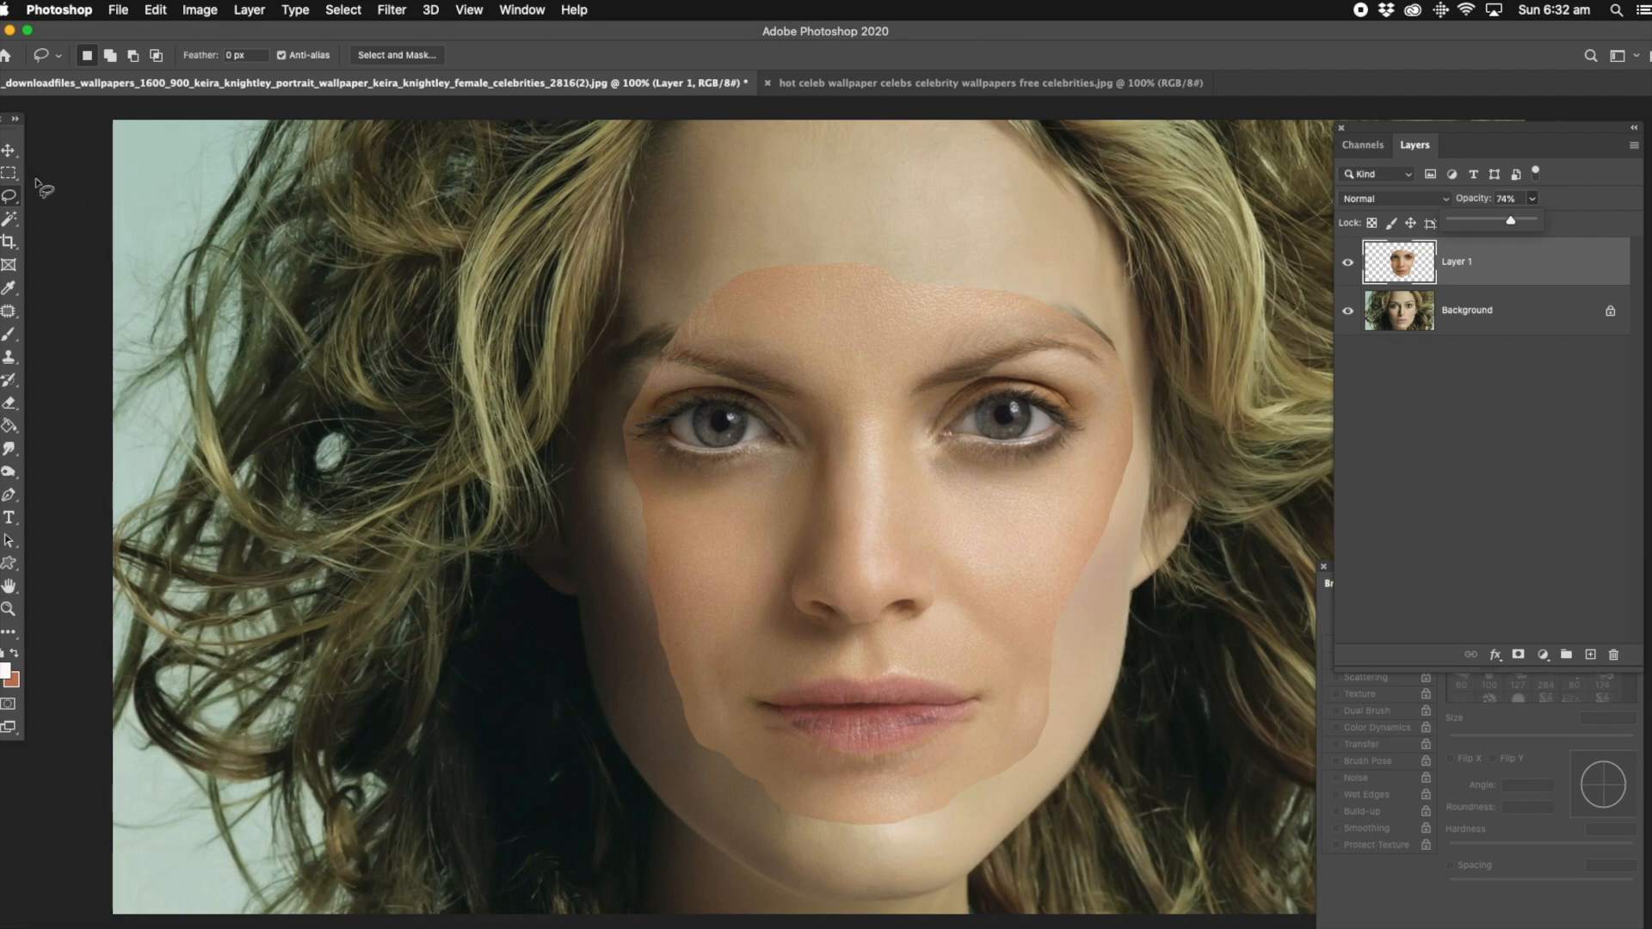
{"action": "left_click", "coordinate": [9, 151]}
{"action": "left_click_drag", "start_coordinate": [792, 384], "coordinate": [792, 384]}
{"action": "left_click_drag", "start_coordinate": [878, 828], "coordinate": [879, 853]}
{"action": "left_click_drag", "start_coordinate": [900, 430], "coordinate": [888, 423]}
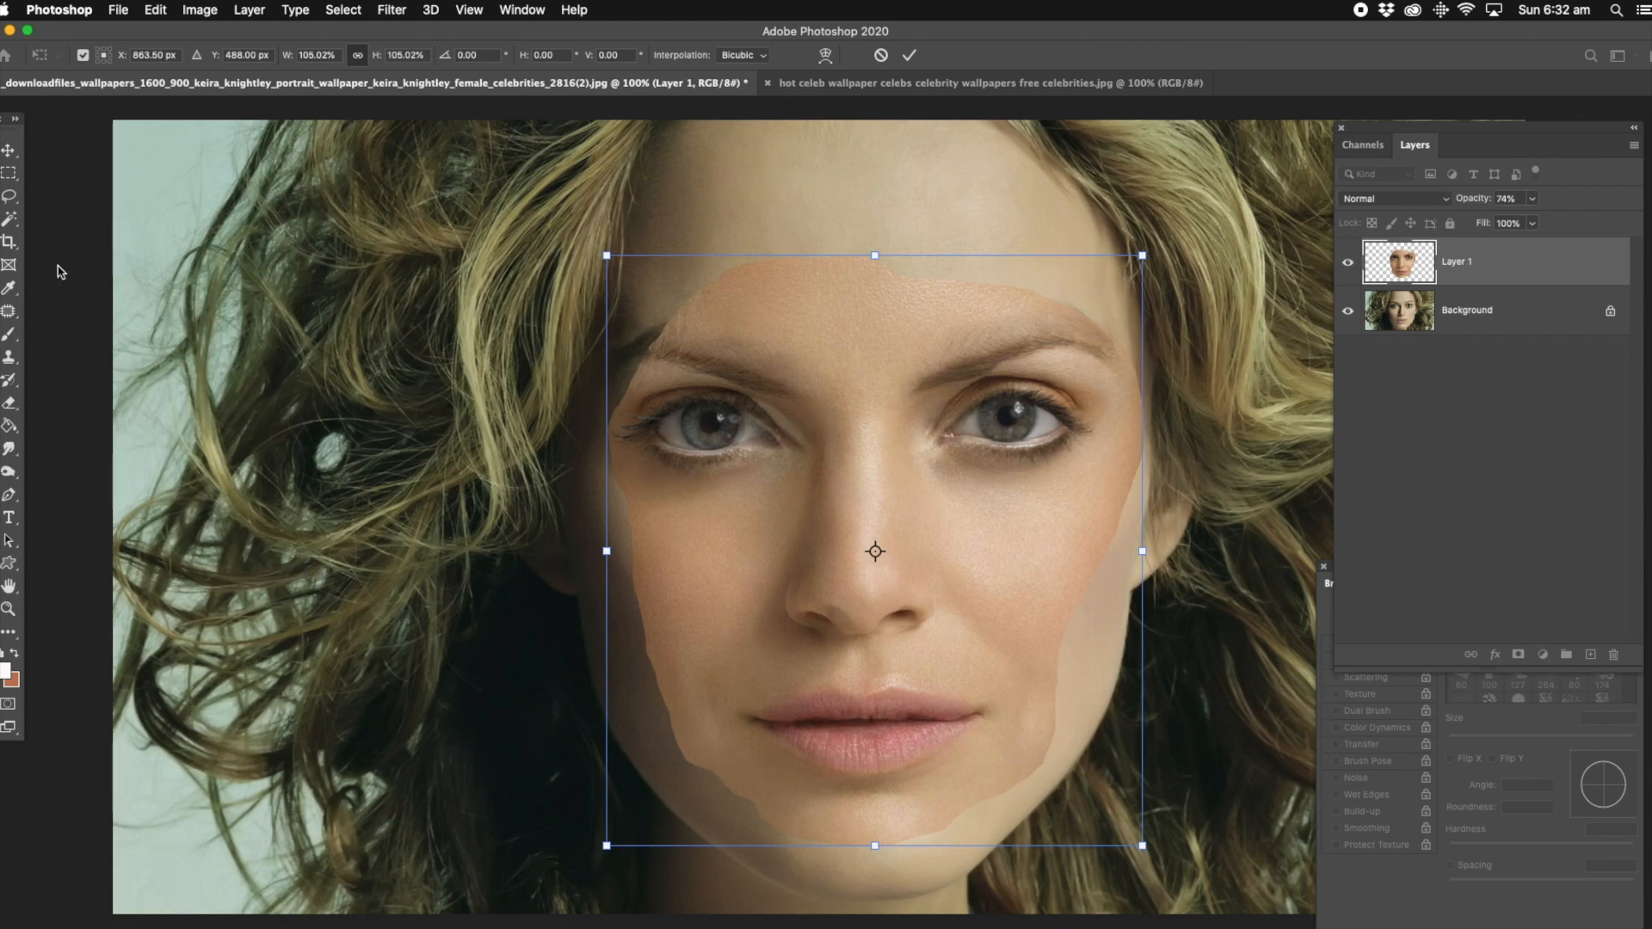
Step: Apply the face cutout's transform and restore Layer 1's opacity to 100%
{"action": "left_click", "coordinate": [15, 197]}
{"action": "left_click", "coordinate": [1532, 199]}
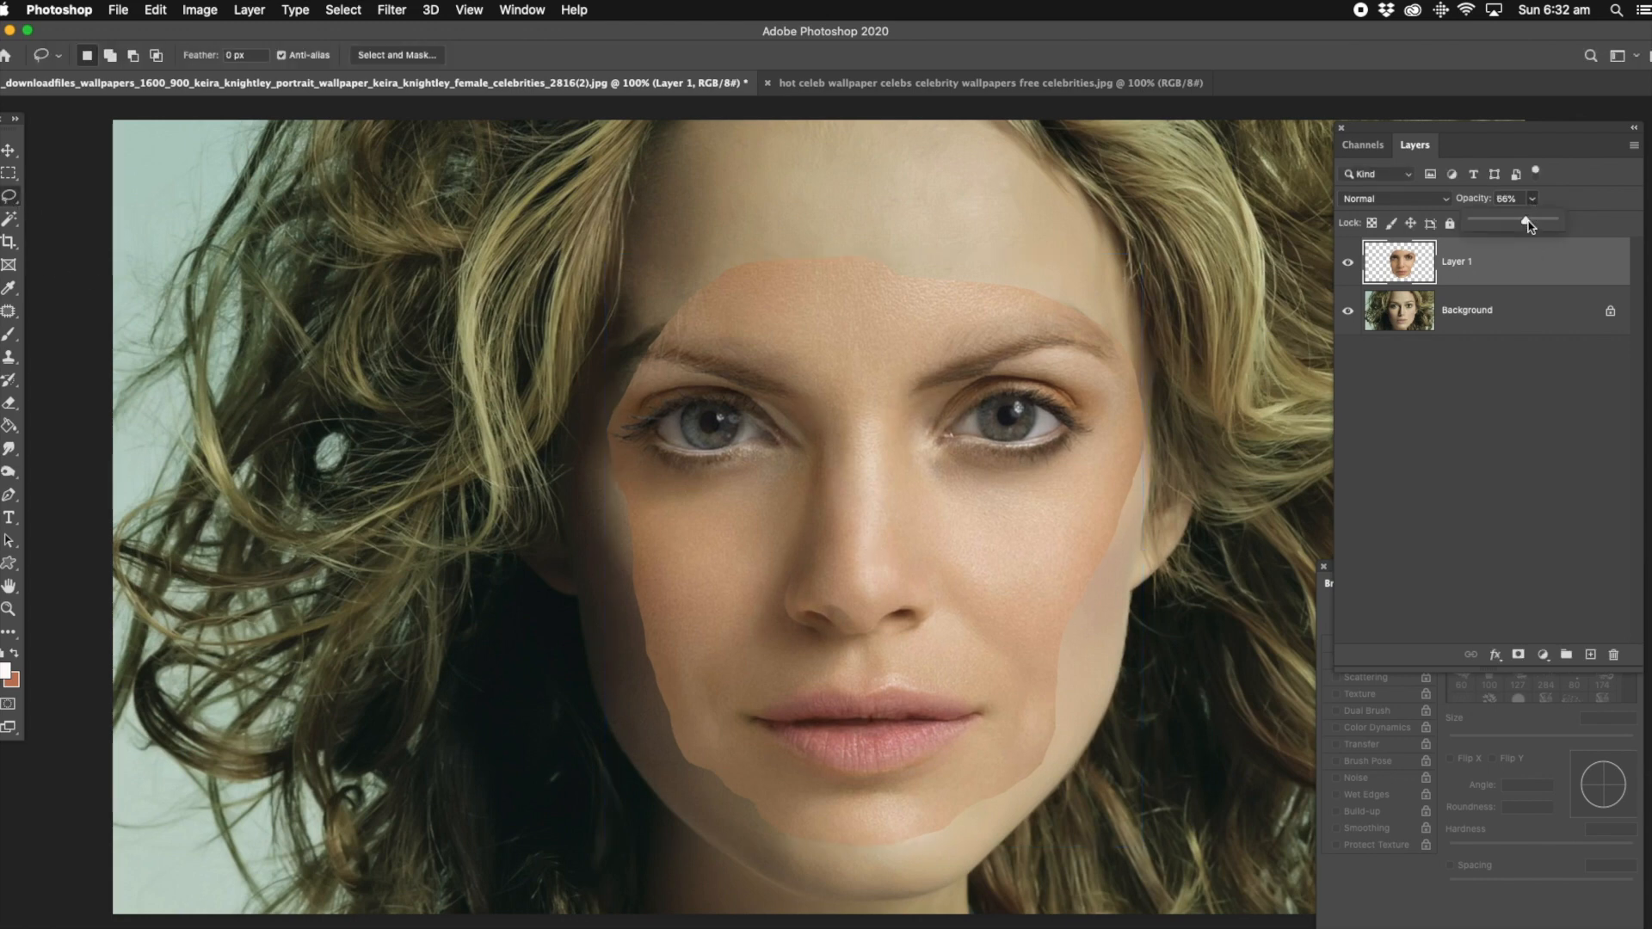
{"action": "left_click_drag", "start_coordinate": [1528, 226], "coordinate": [1553, 221]}
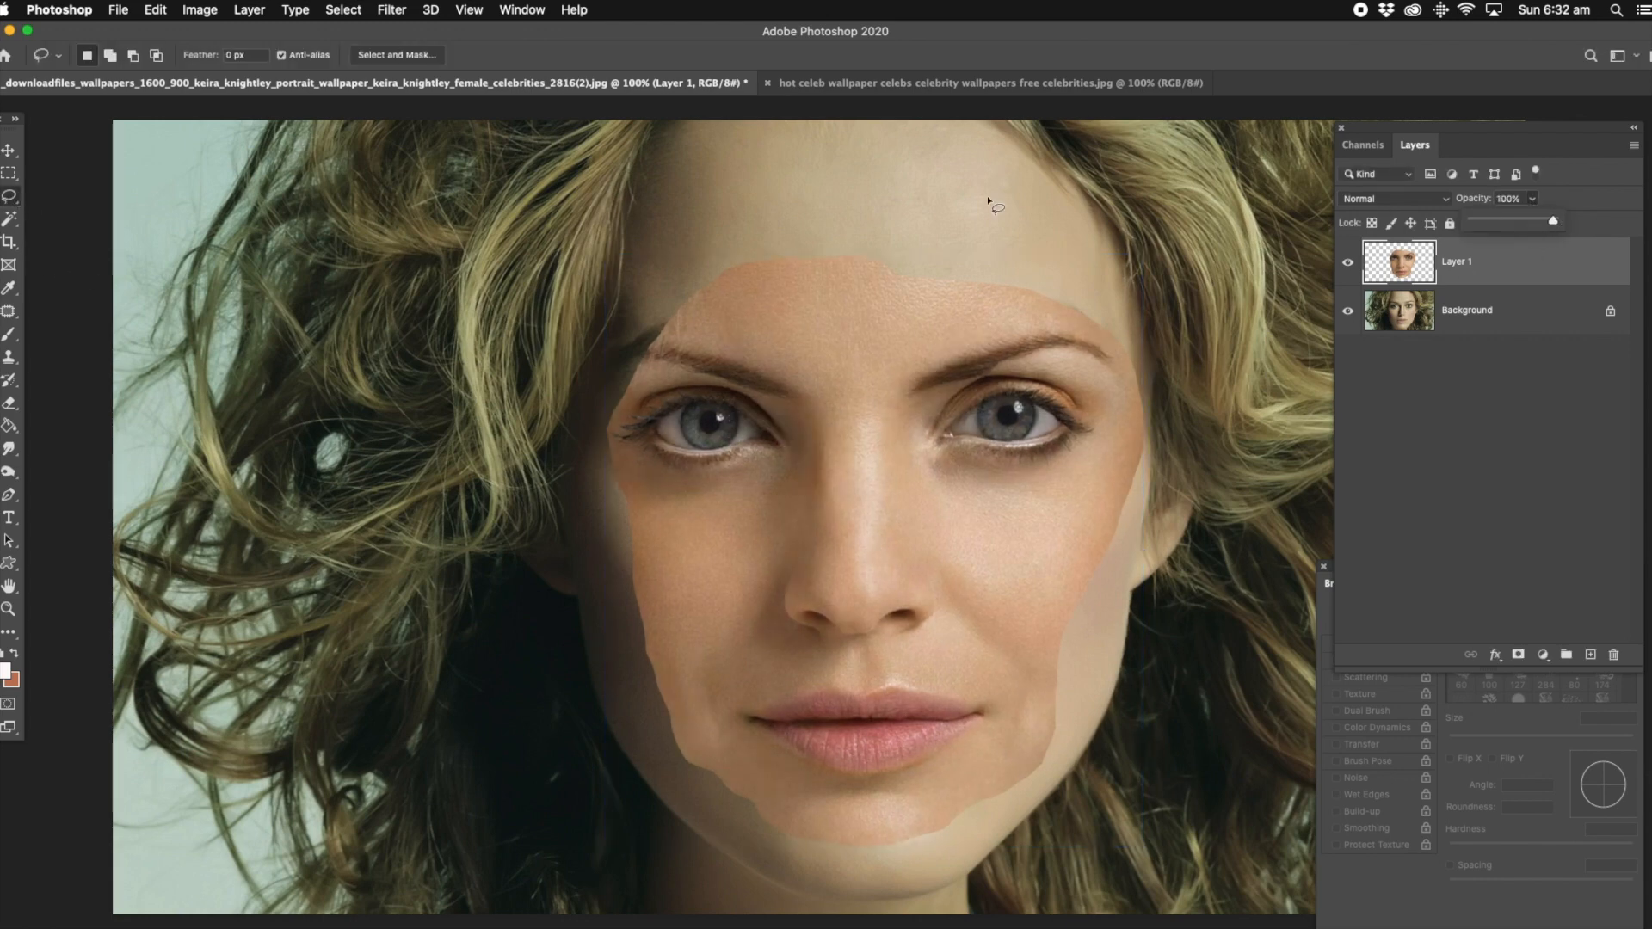
Step: Adjust Layer 1's midtone color balance to -28 toward cyan and slightly toward blue to match the surrounding skin
{"action": "left_click", "coordinate": [207, 13]}
{"action": "mouse_move", "coordinate": [221, 59]}
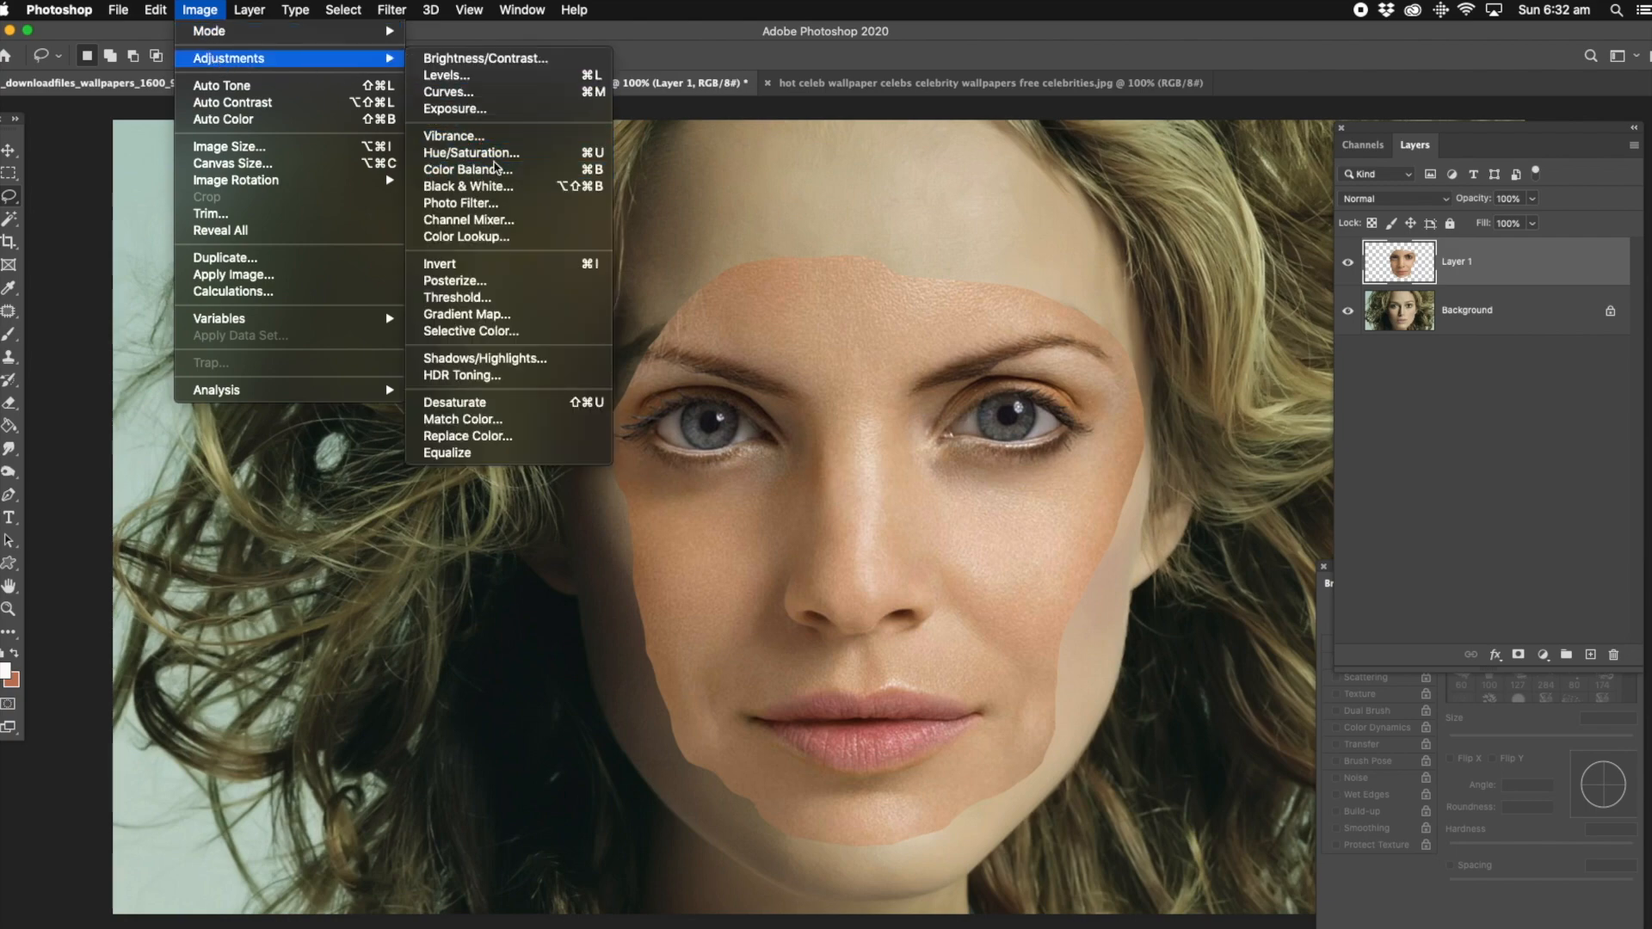
{"action": "left_click", "coordinate": [496, 168]}
{"action": "left_click_drag", "start_coordinate": [1397, 274], "coordinate": [1387, 273]}
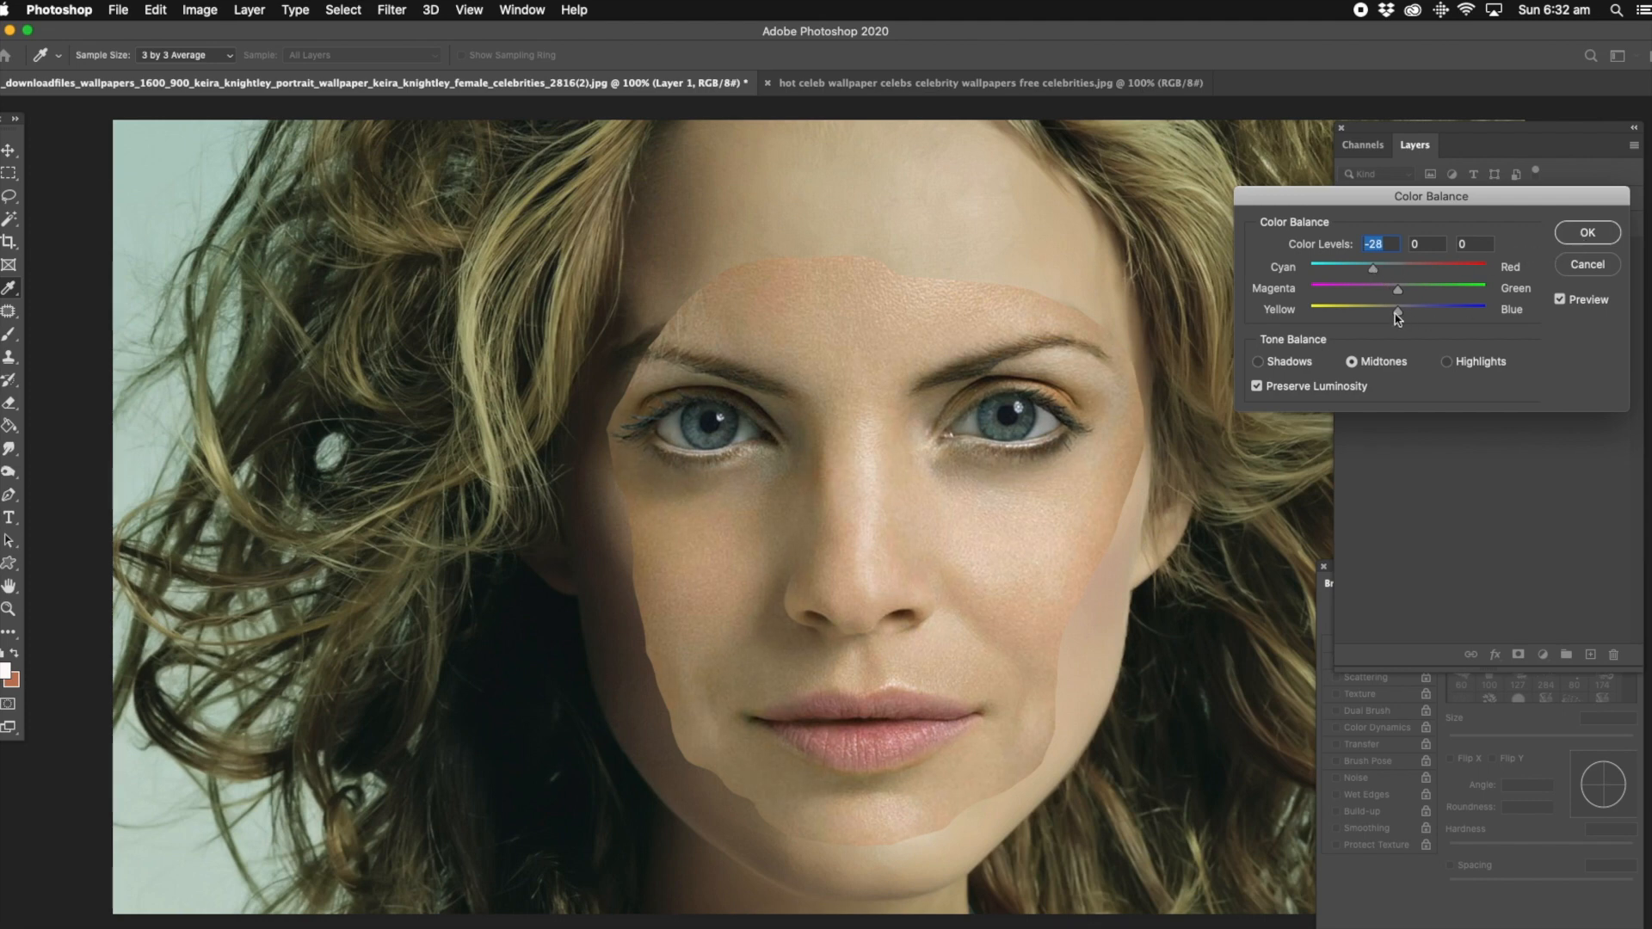
{"action": "left_click_drag", "start_coordinate": [1400, 317], "coordinate": [1411, 317]}
{"action": "left_click", "coordinate": [1405, 313]}
{"action": "left_click", "coordinate": [1577, 242]}
{"action": "key", "text": "l"}
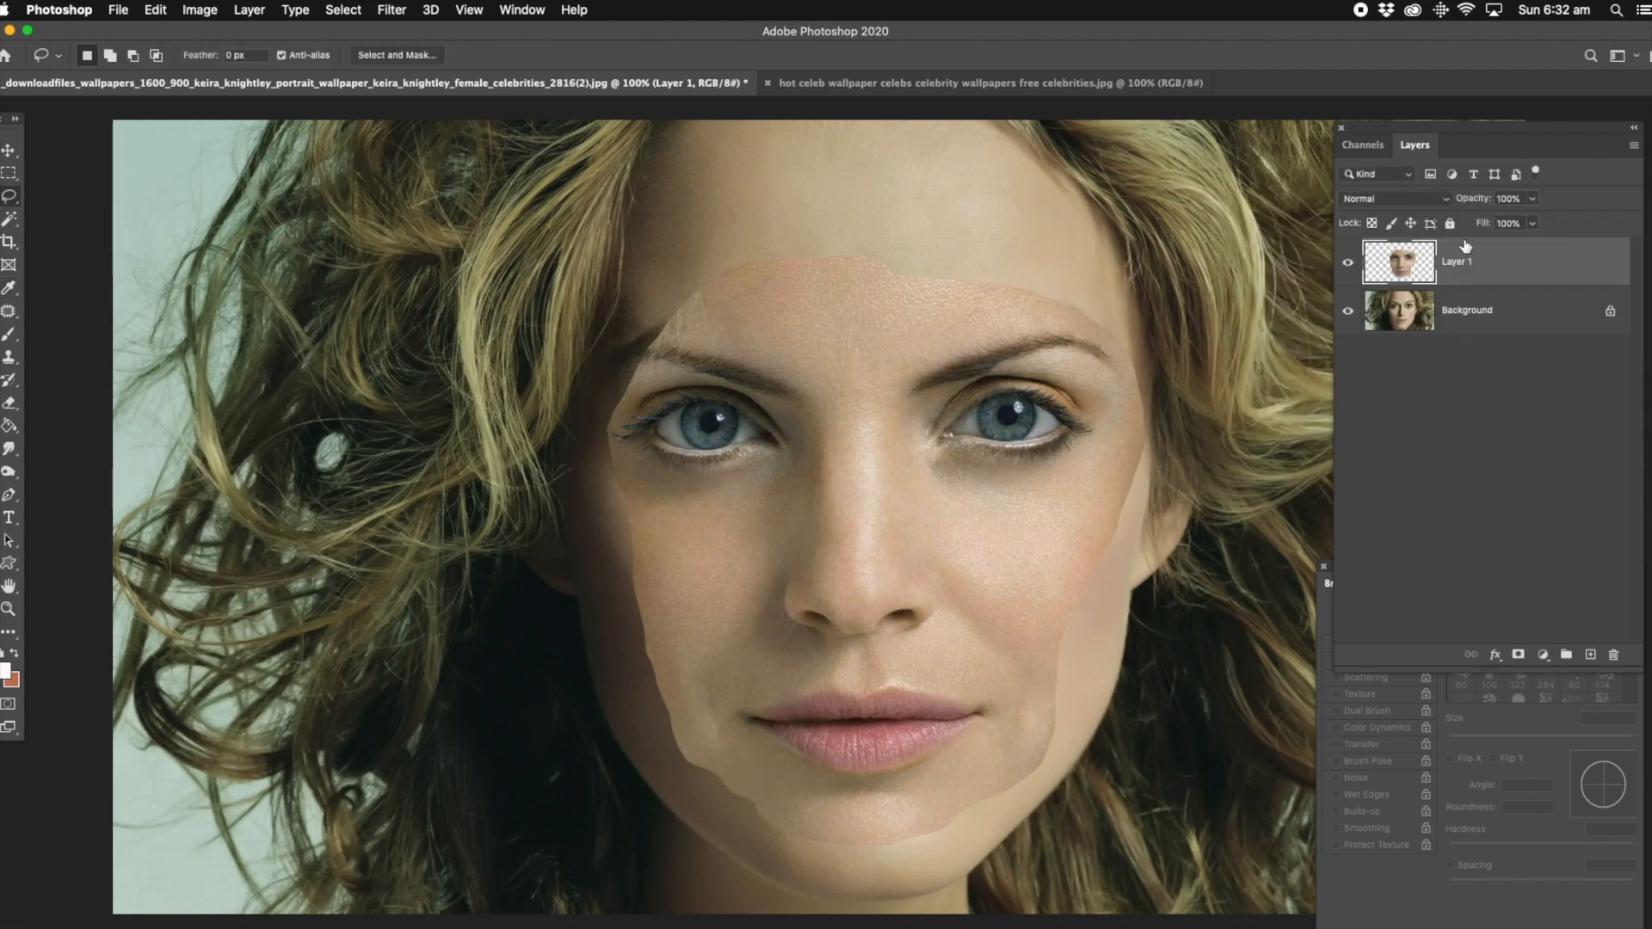
Step: Try an Exposure adjustment on Layer 1, returning the exposure to 0.00
{"action": "left_click", "coordinate": [210, 14]}
{"action": "mouse_move", "coordinate": [258, 59]}
{"action": "left_click", "coordinate": [533, 107]}
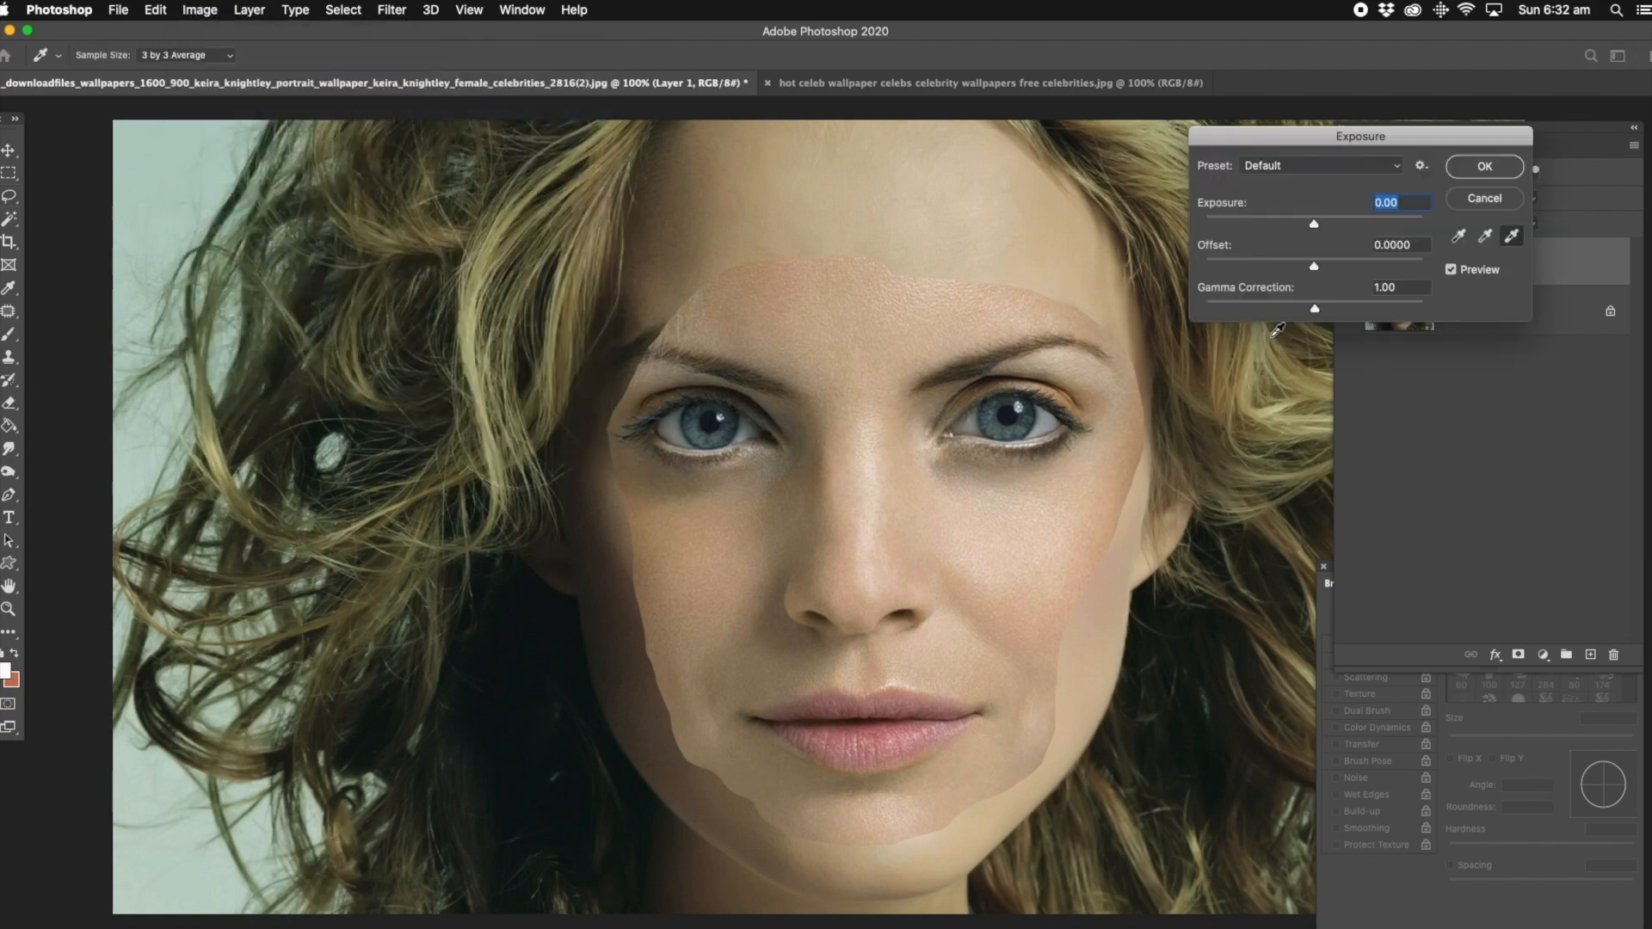
{"action": "left_click_drag", "start_coordinate": [1313, 226], "coordinate": [1321, 229]}
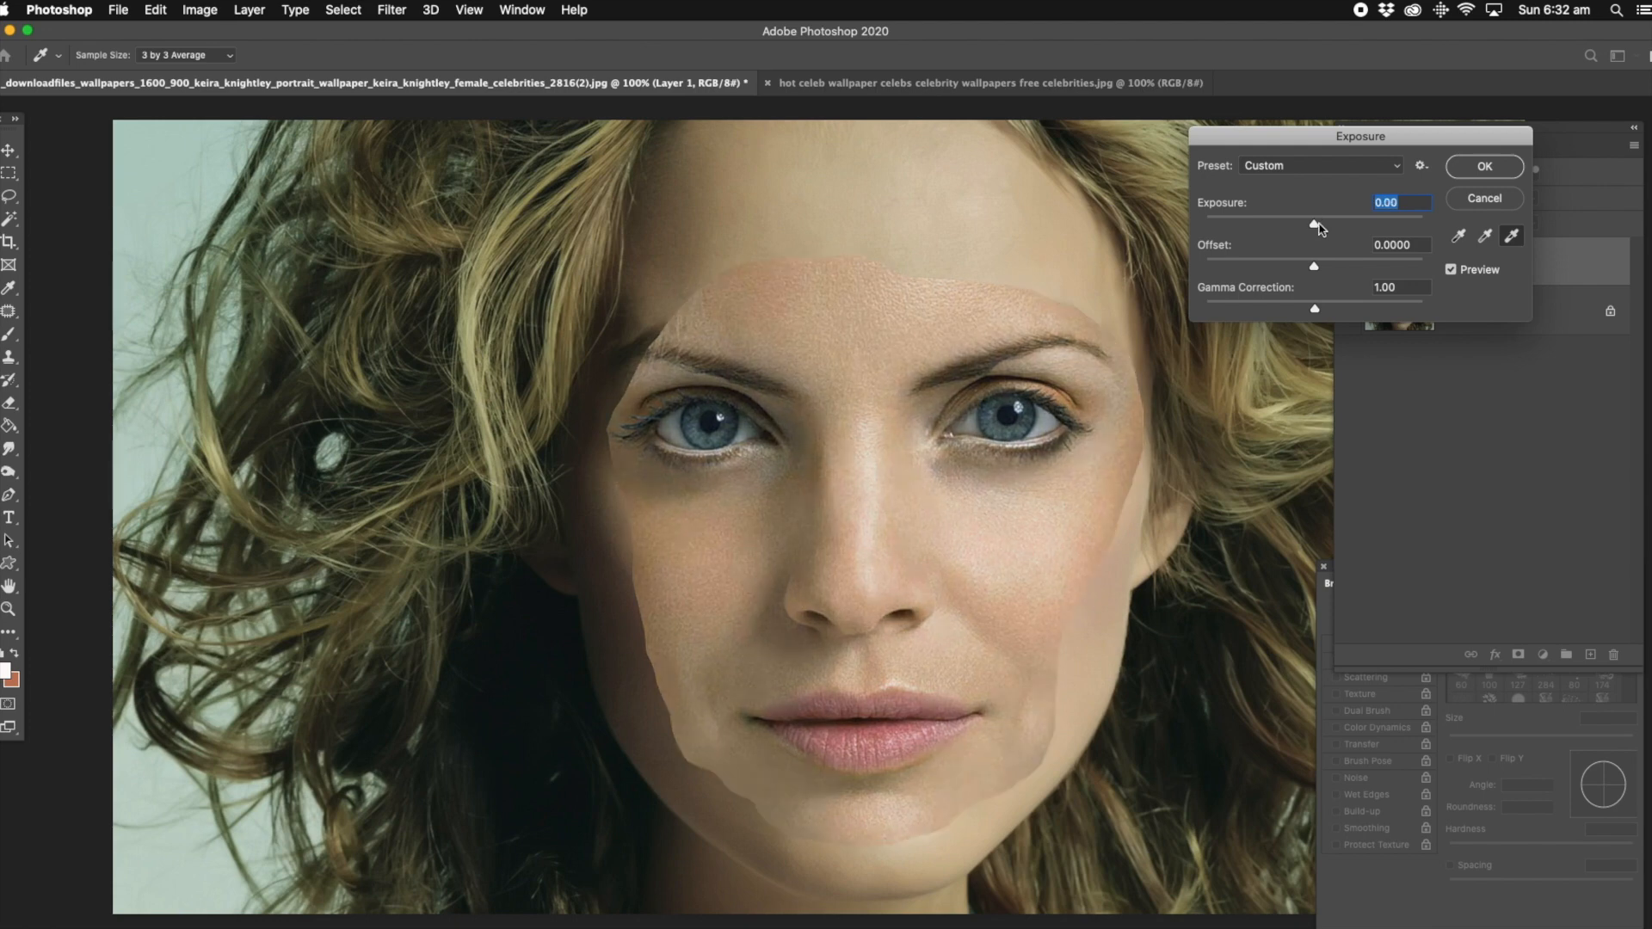
{"action": "left_click", "coordinate": [1476, 176]}
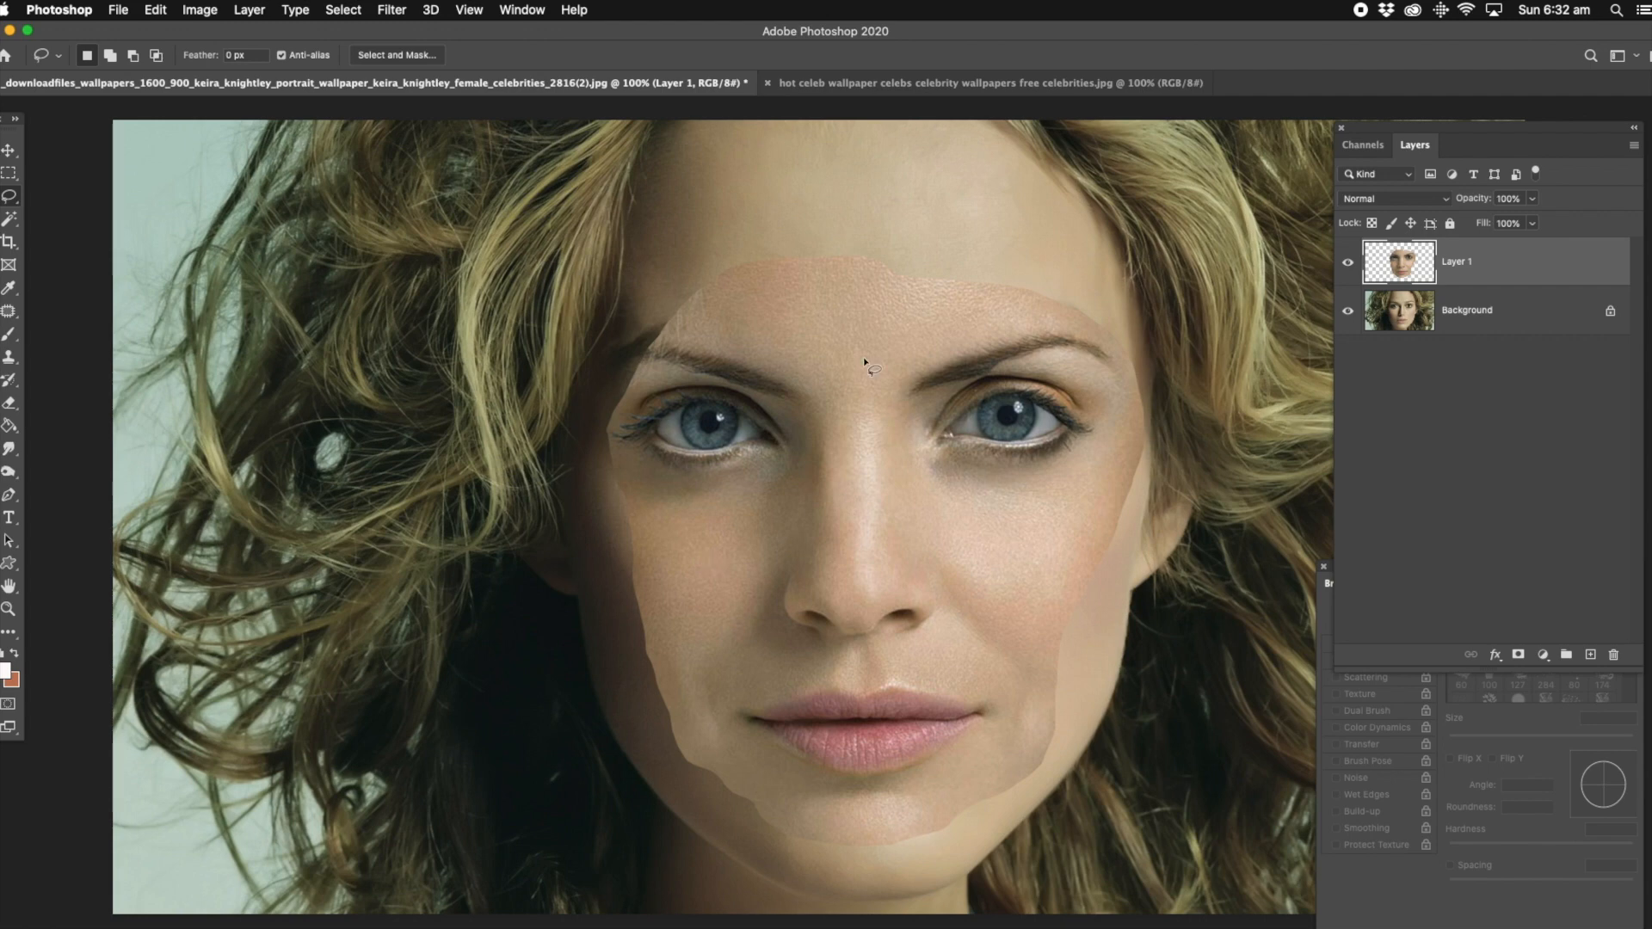
Step: Duplicate the Background layer as Background copy and hide the original Background
{"action": "right_click", "coordinate": [1465, 306]}
{"action": "left_click", "coordinate": [1481, 342]}
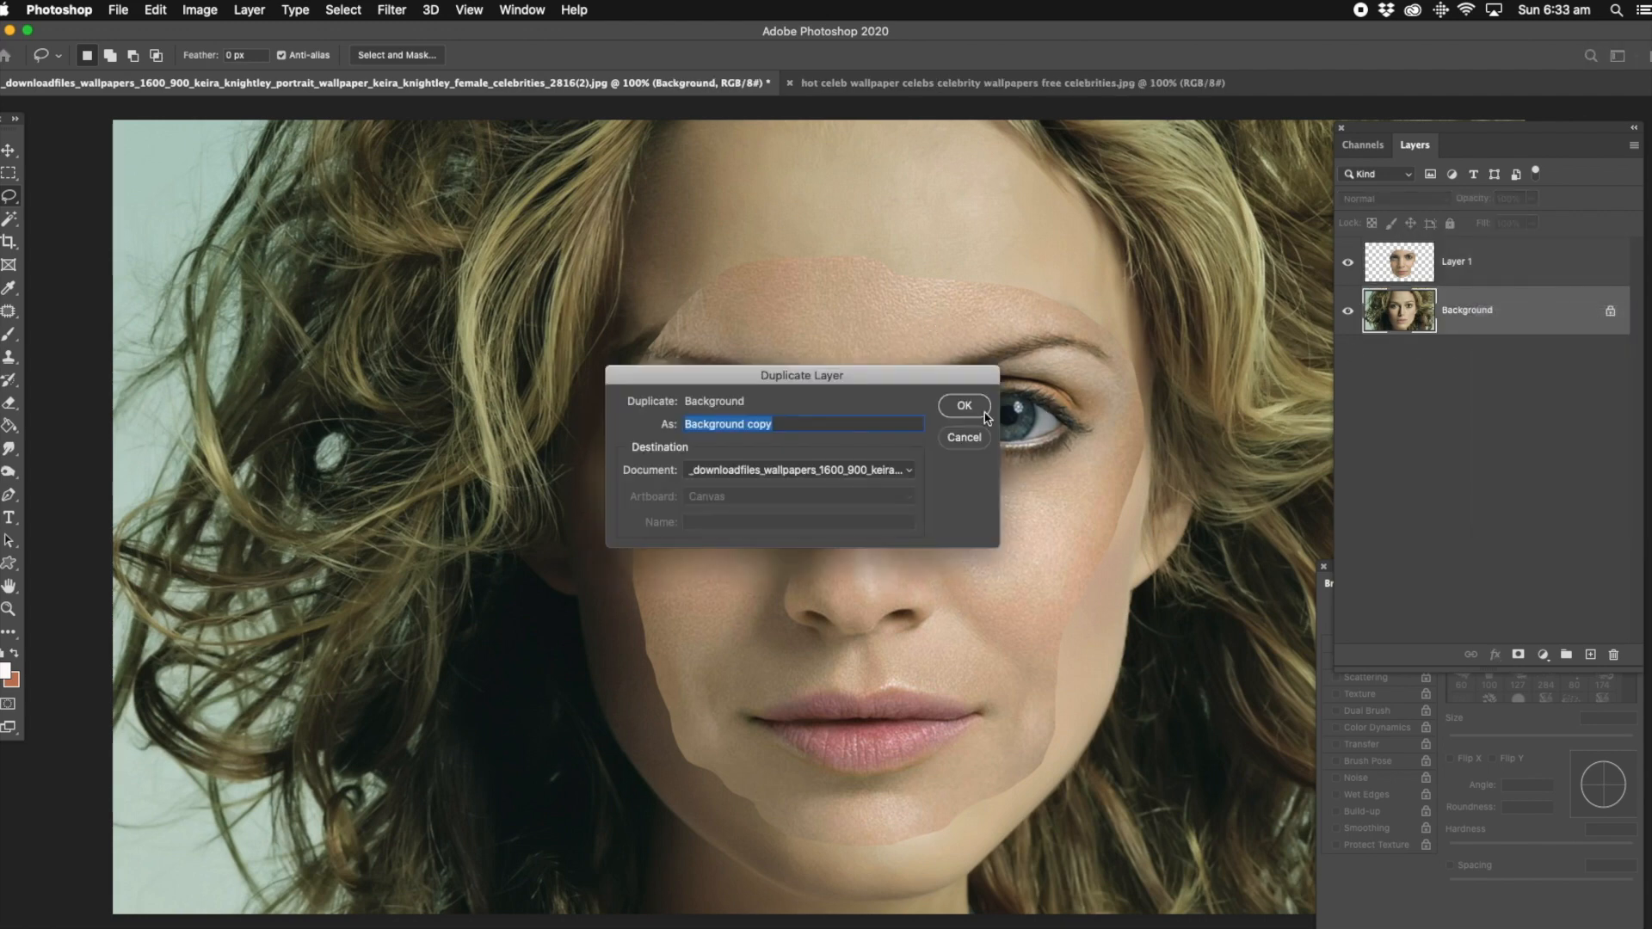
{"action": "left_click", "coordinate": [968, 407]}
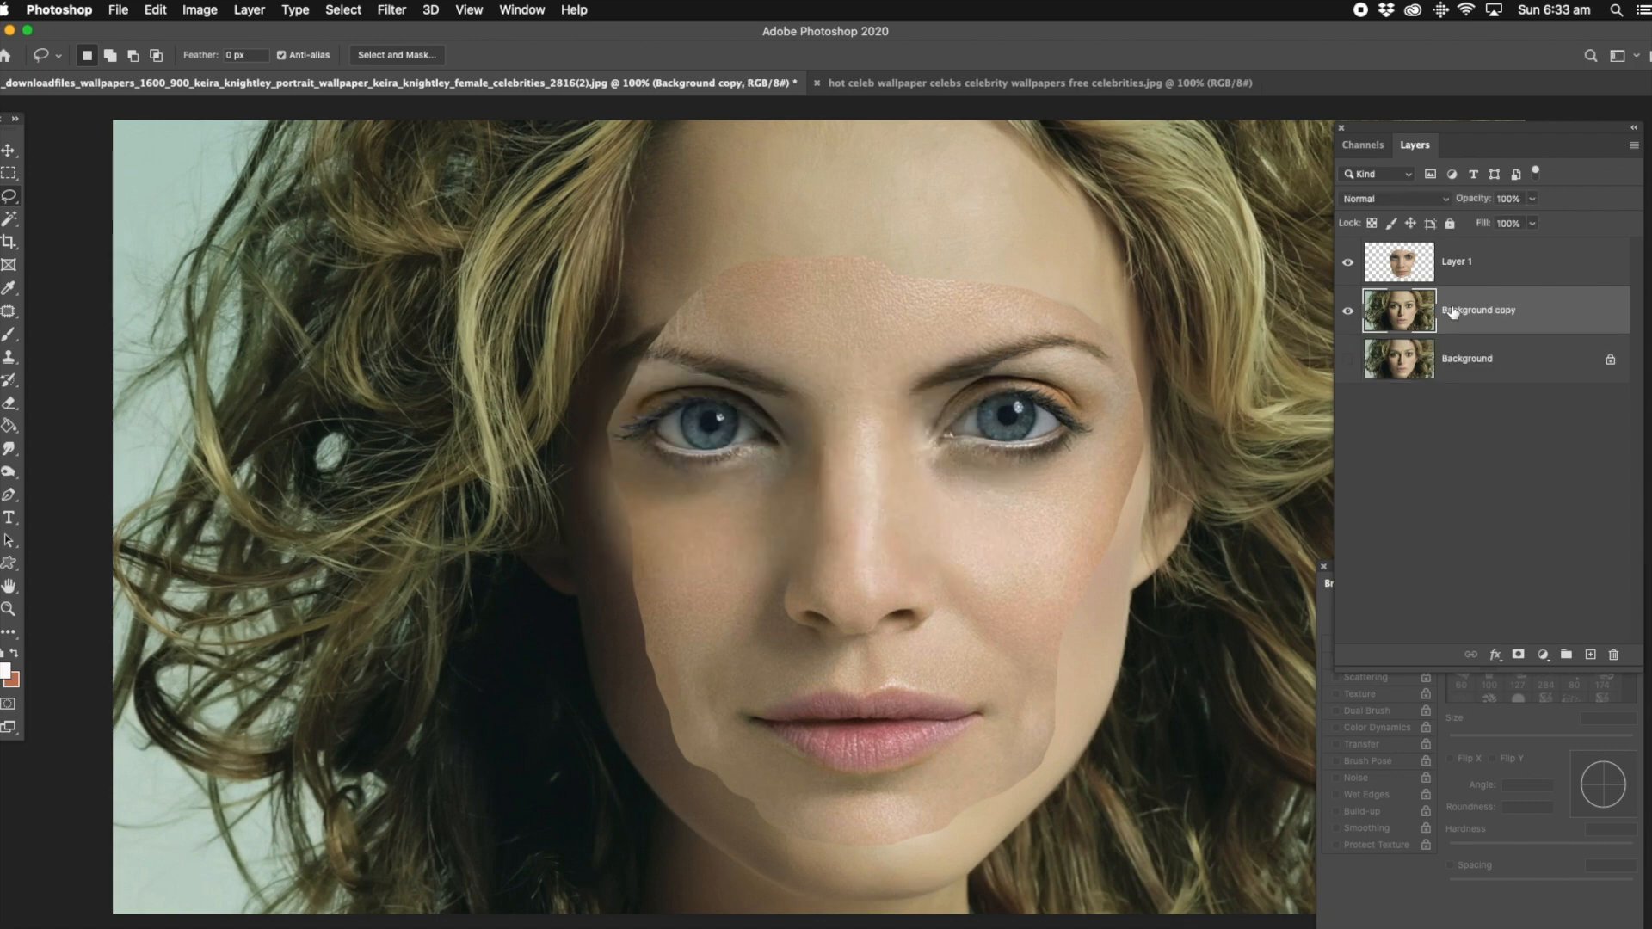
Step: Clear the face area from Background copy using a slightly contracted selection of Layer 1's outline
{"action": "left_click", "coordinate": [1470, 280]}
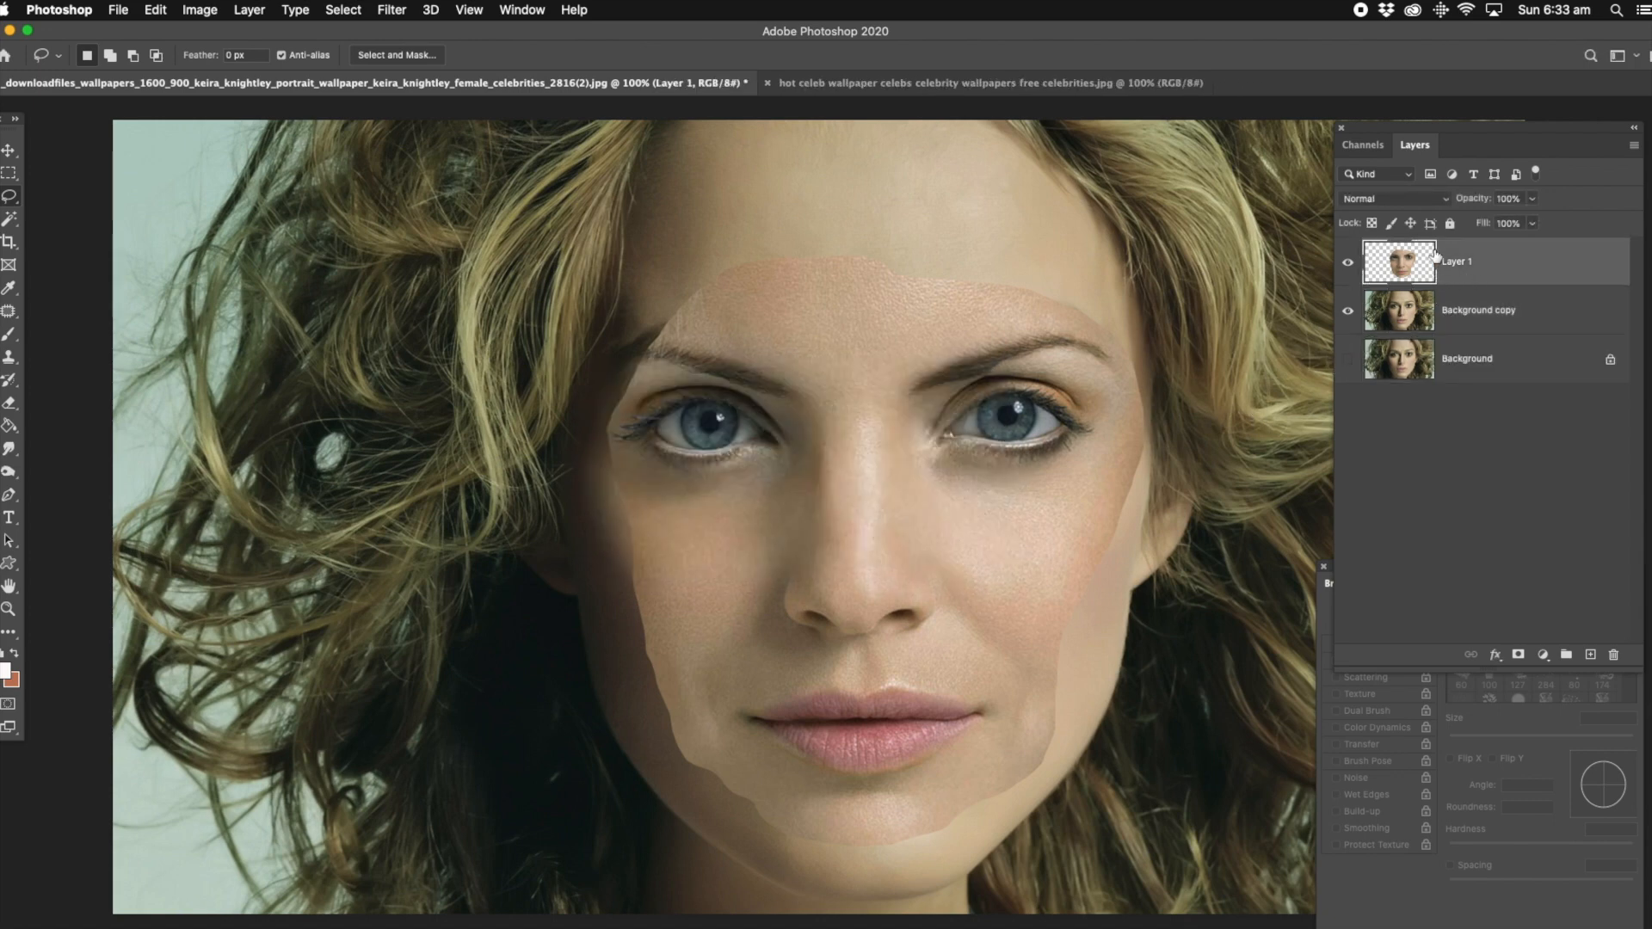
{"action": "left_click", "coordinate": [1445, 307], "text": "shift"}
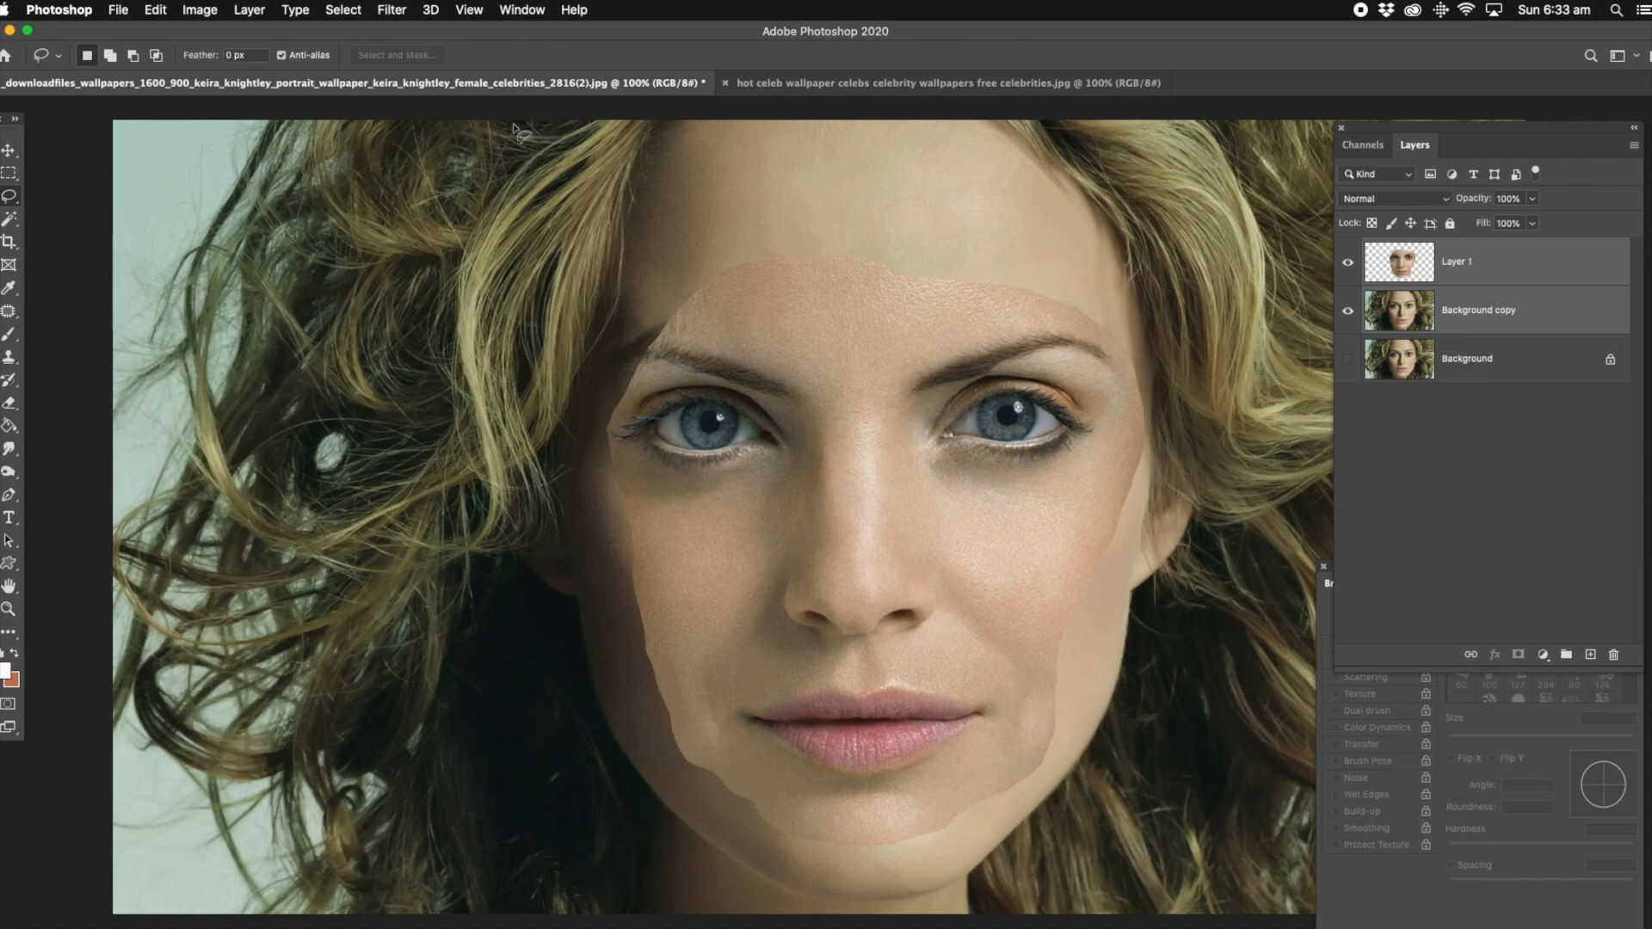
{"action": "left_click", "coordinate": [1420, 267], "text": "ctrl"}
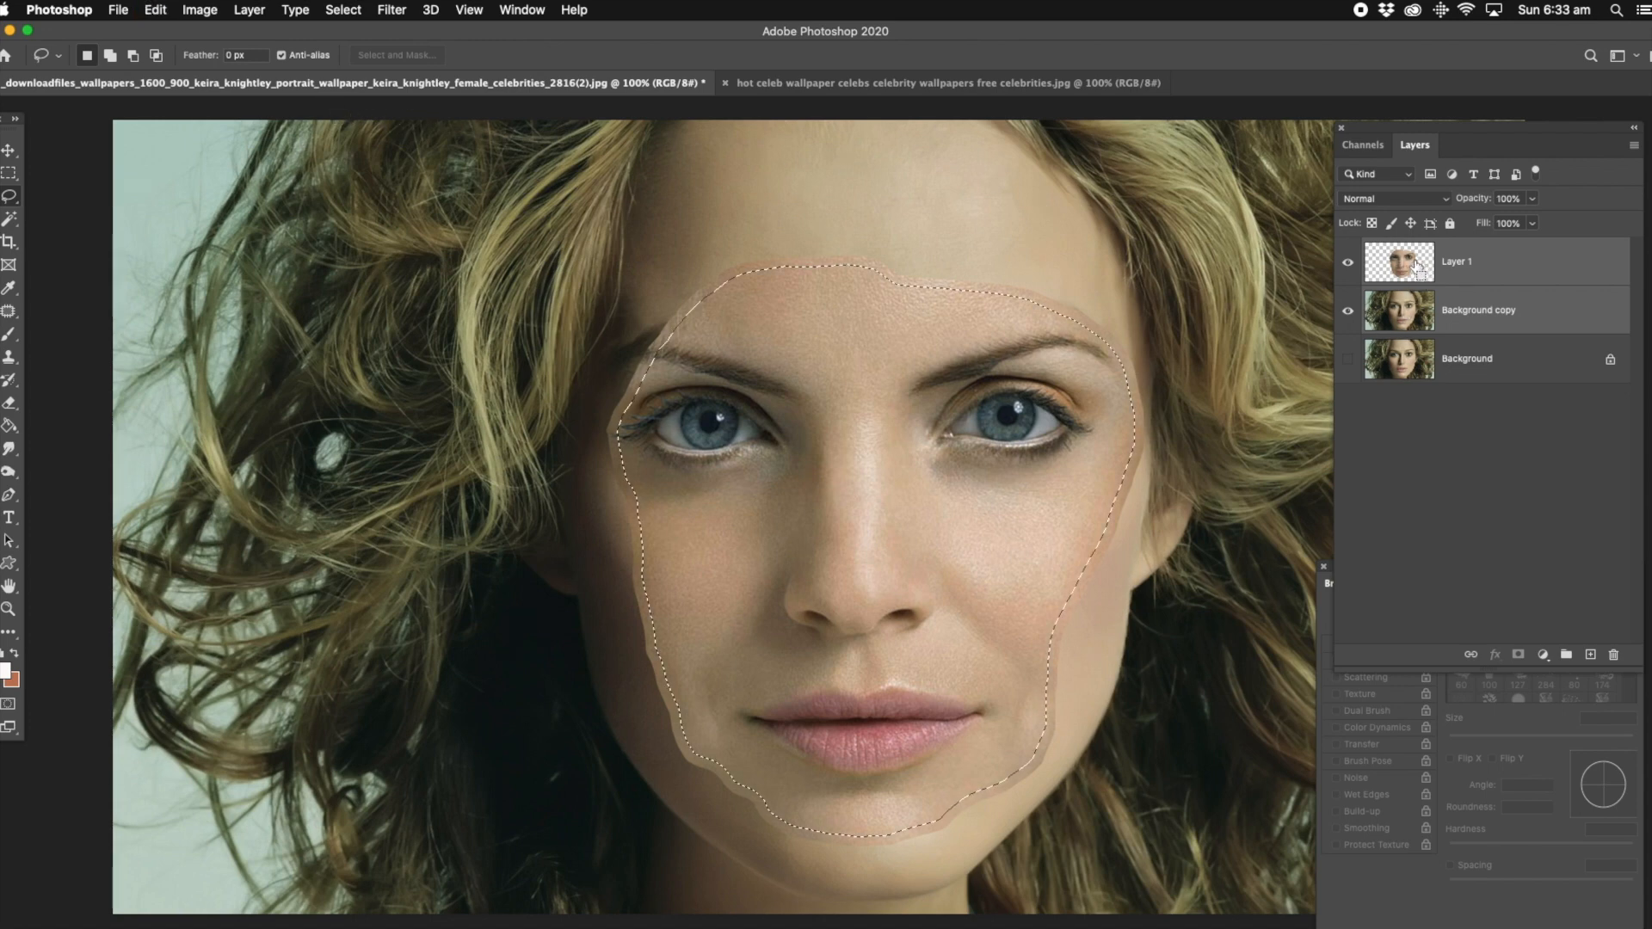
{"action": "left_click", "coordinate": [1475, 315]}
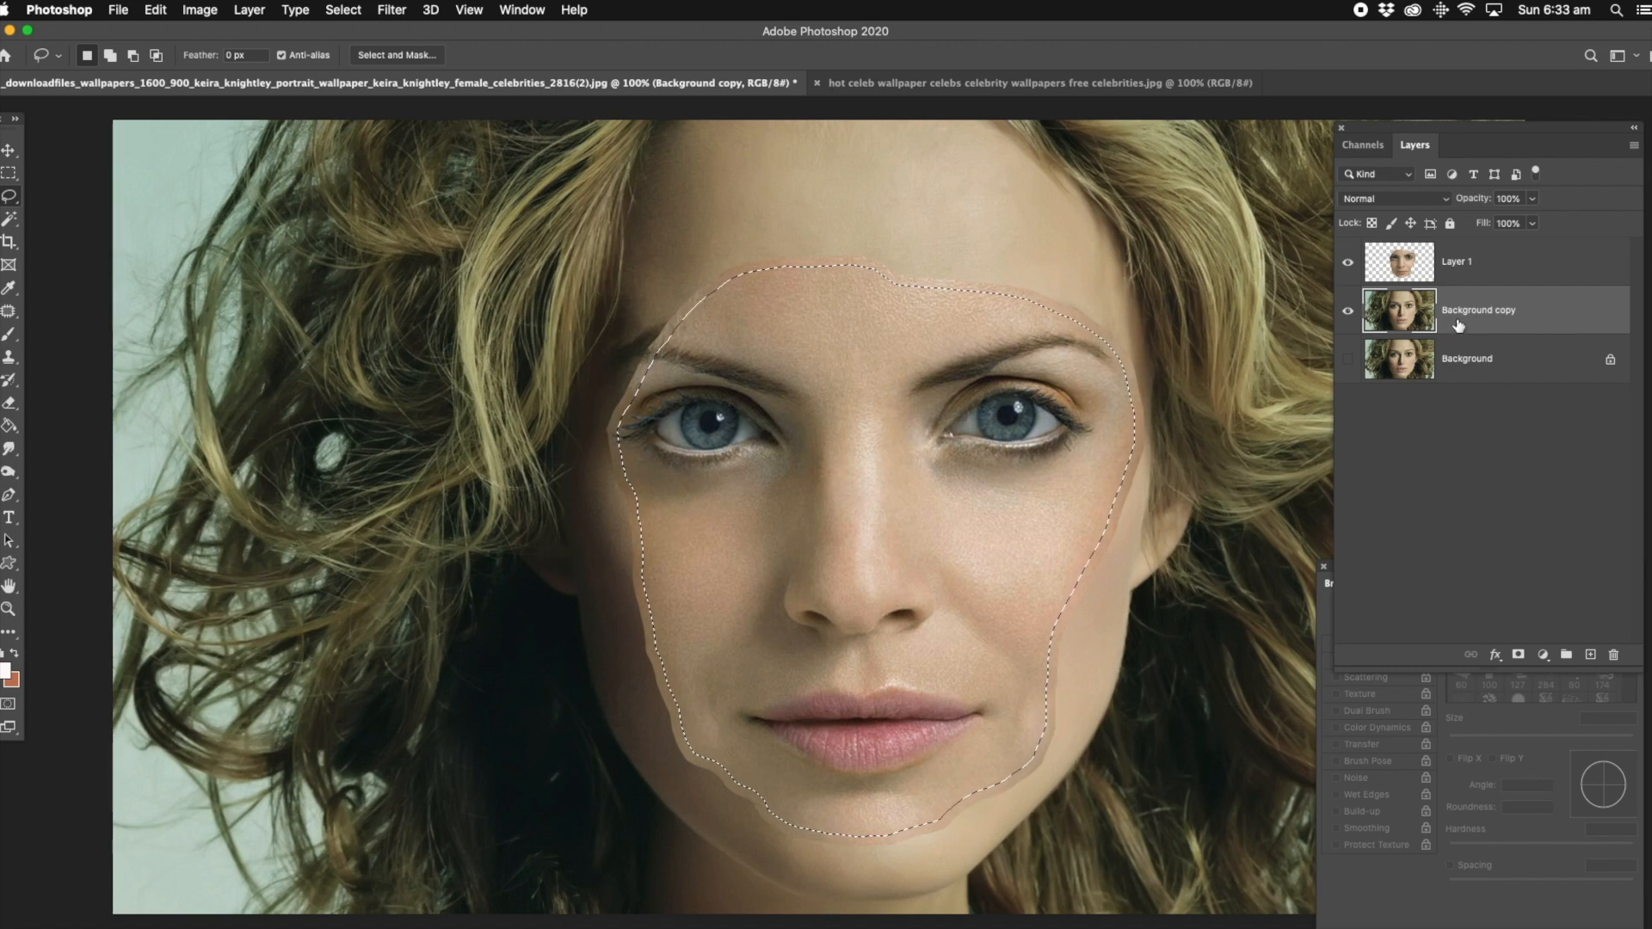
{"action": "key", "text": "Delete"}
Step: Auto-blend Layer 1 with Background copy
{"action": "left_click", "coordinate": [1465, 265], "text": "shift"}
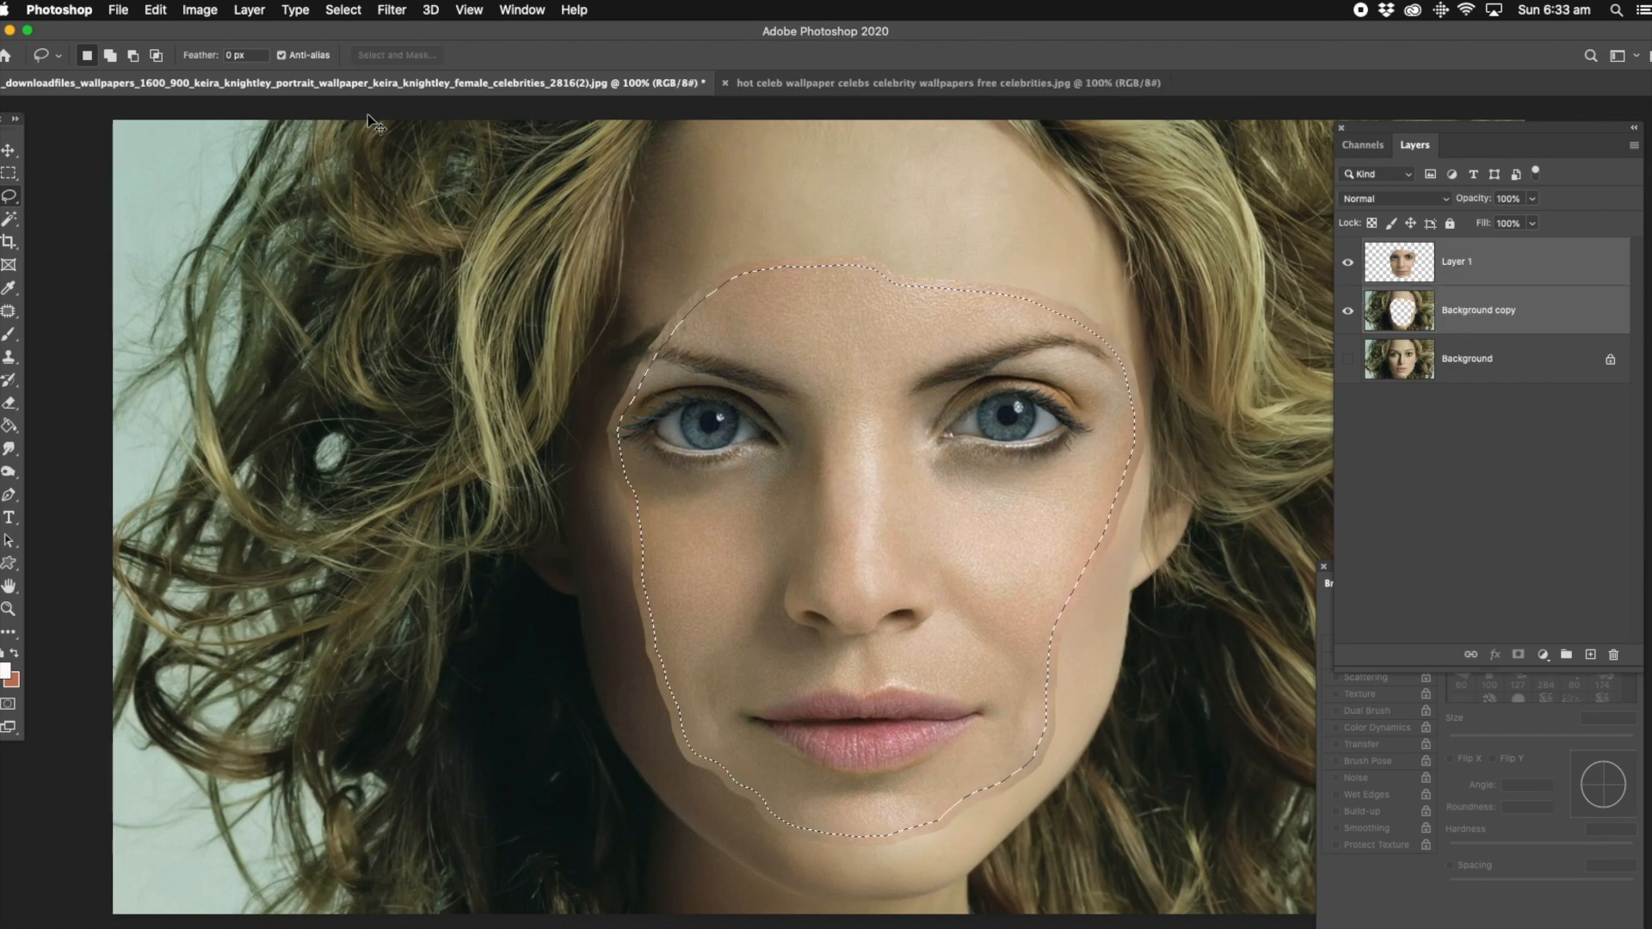
{"action": "left_click", "coordinate": [154, 11]}
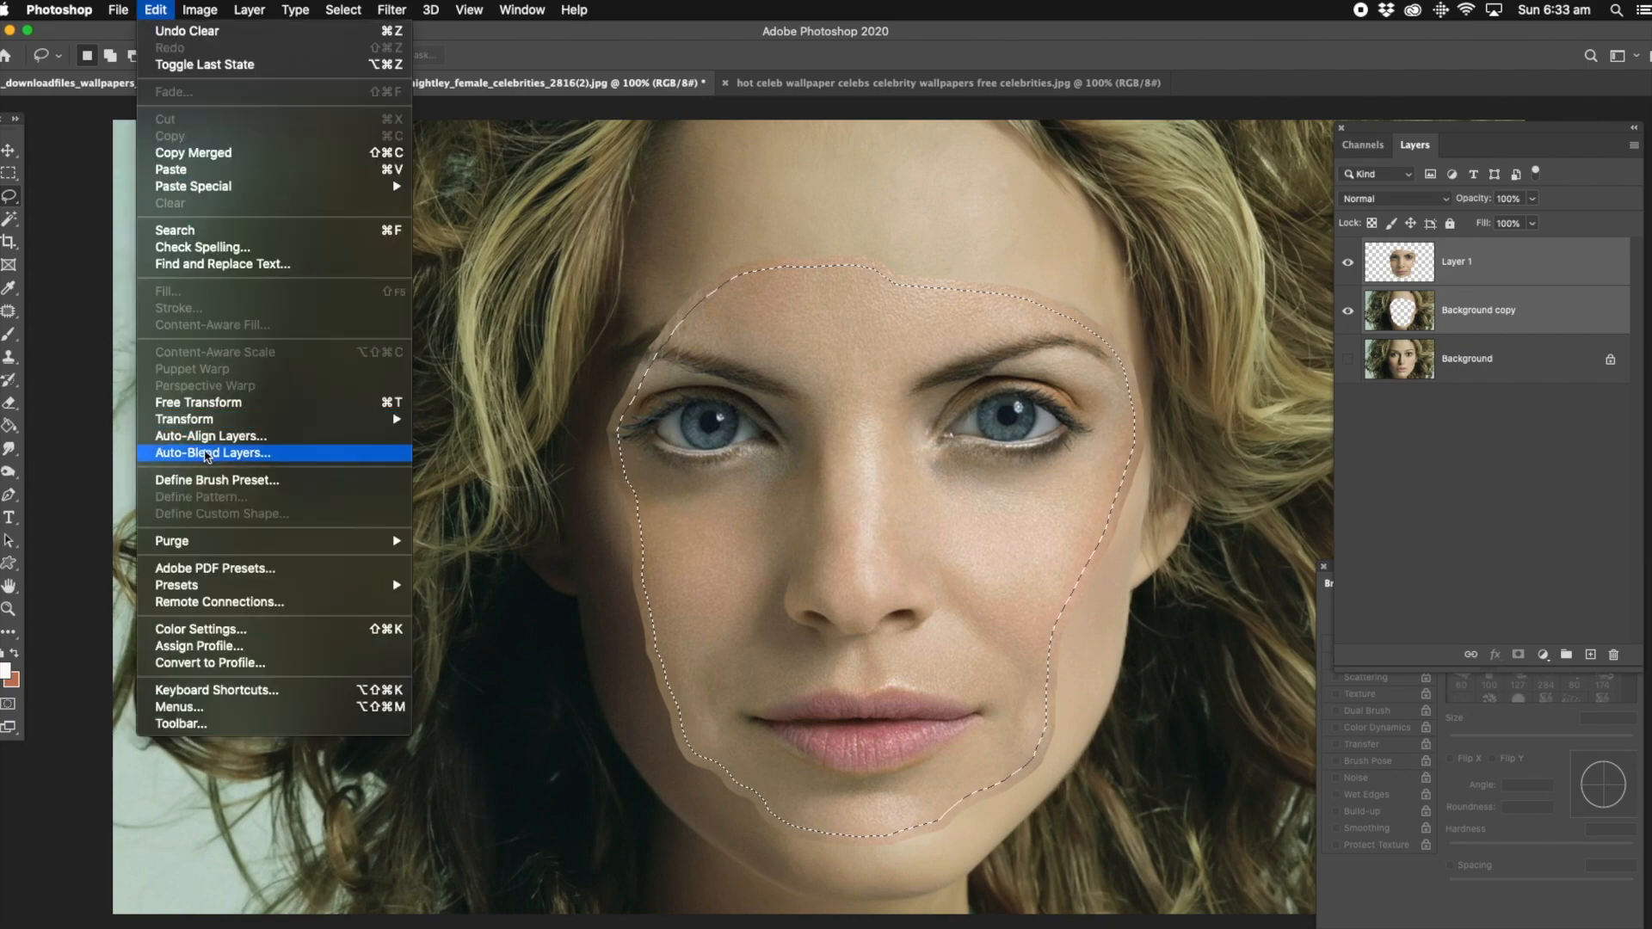
{"action": "left_click", "coordinate": [206, 454]}
{"action": "left_click", "coordinate": [1129, 279]}
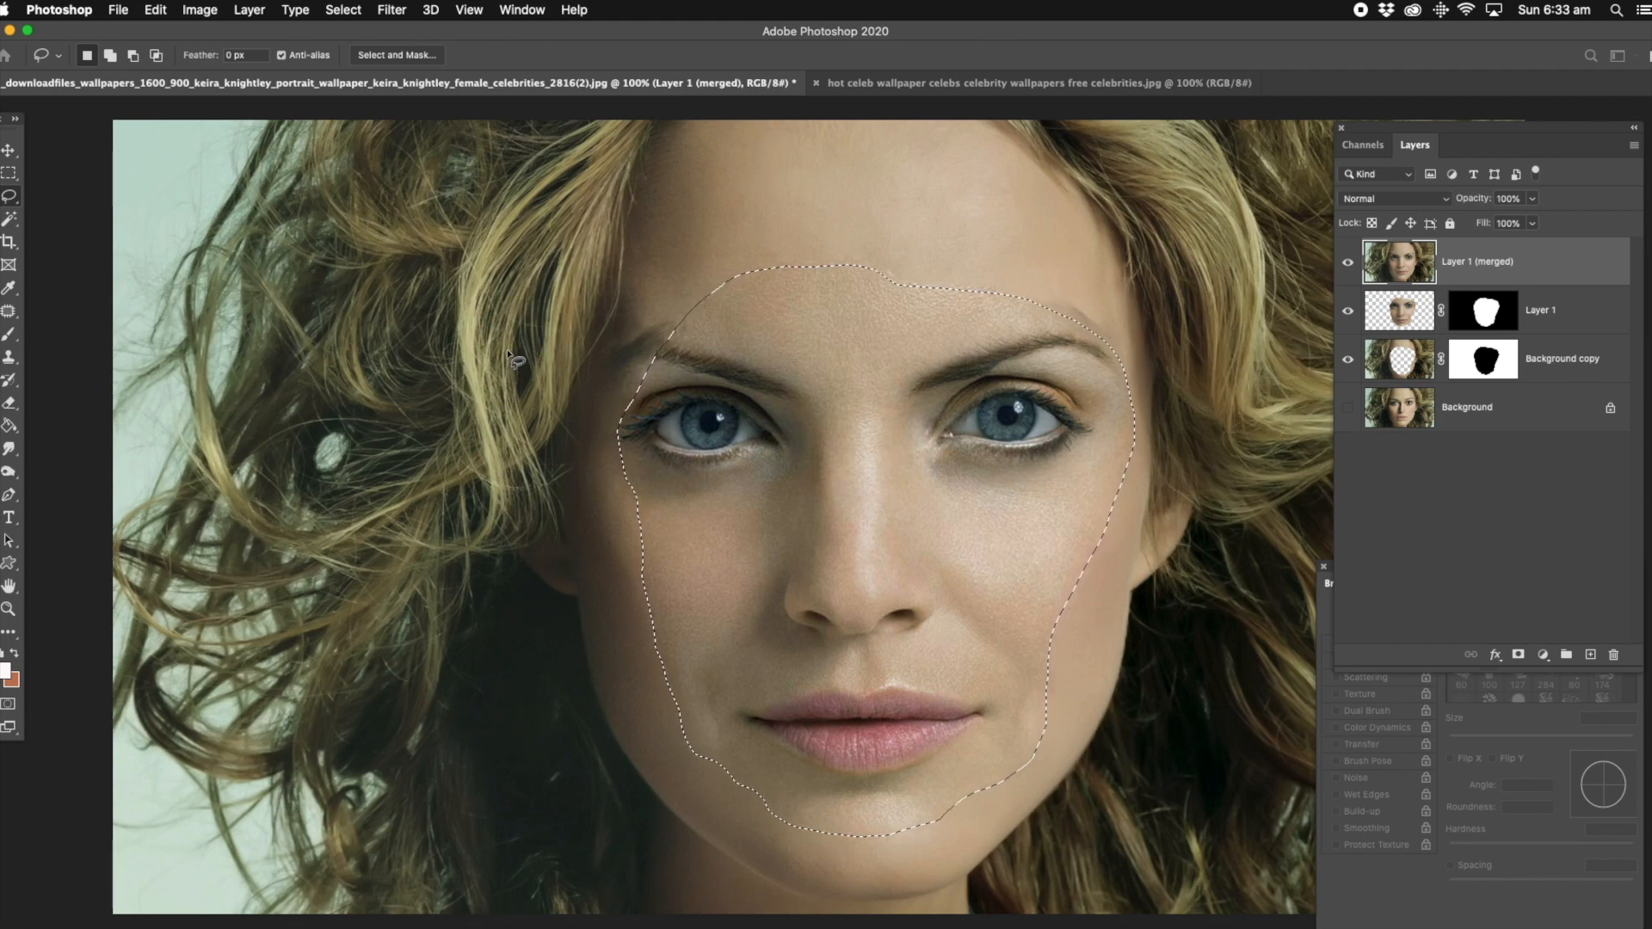
{"action": "left_click", "coordinate": [394, 12]}
{"action": "mouse_move", "coordinate": [441, 223]}
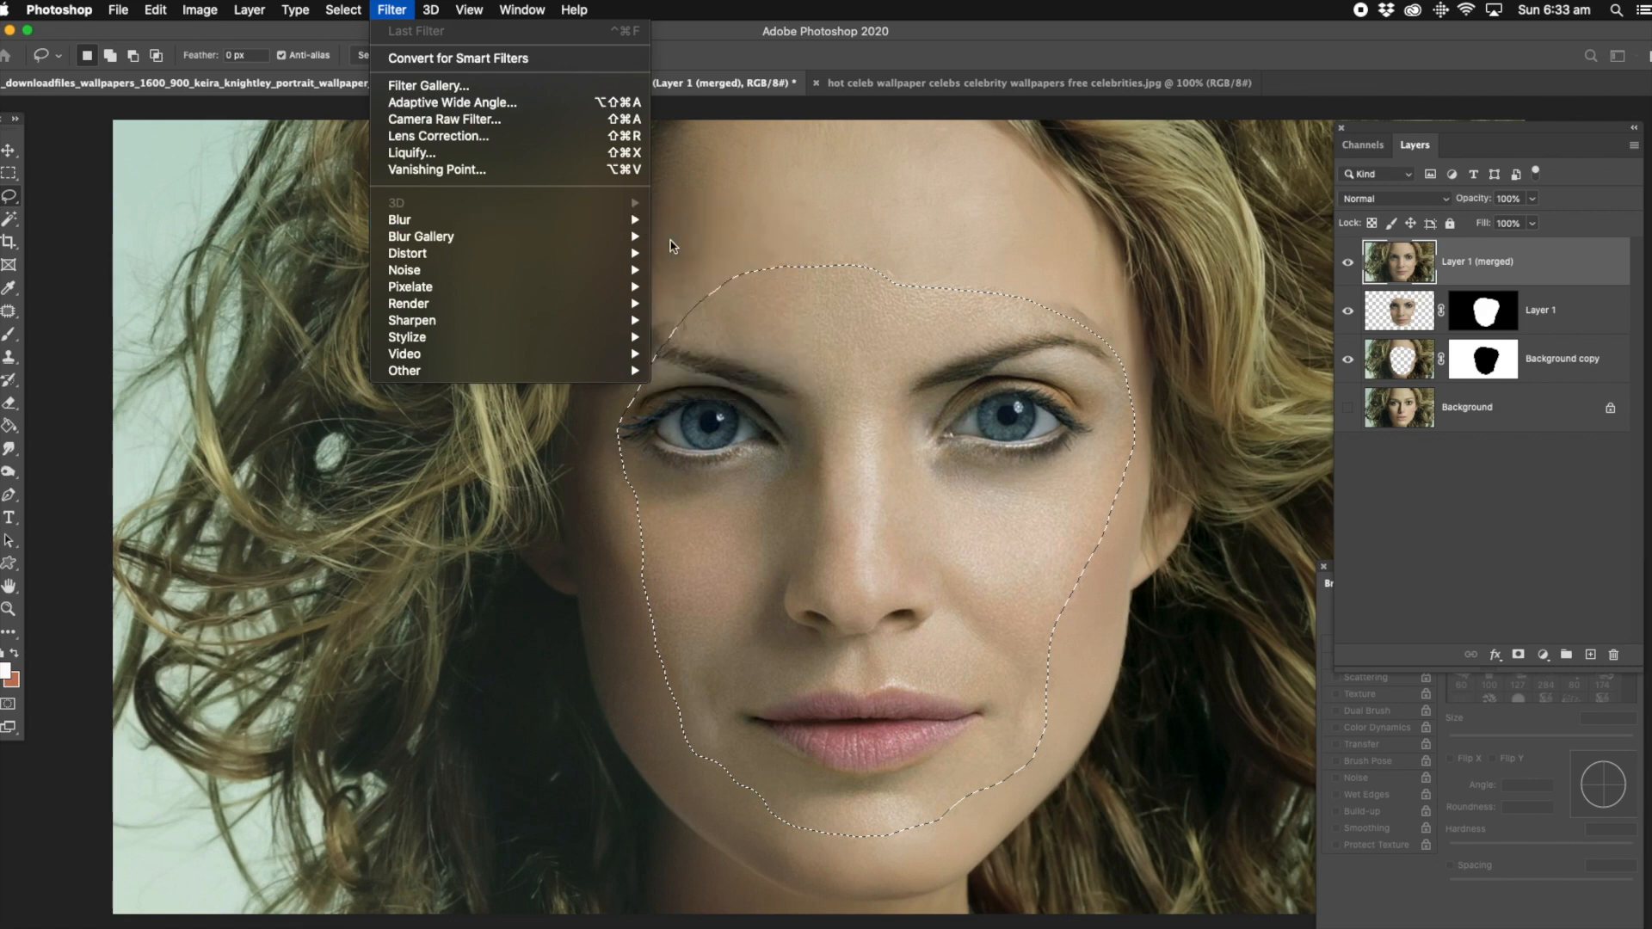
{"action": "left_click", "coordinate": [688, 253]}
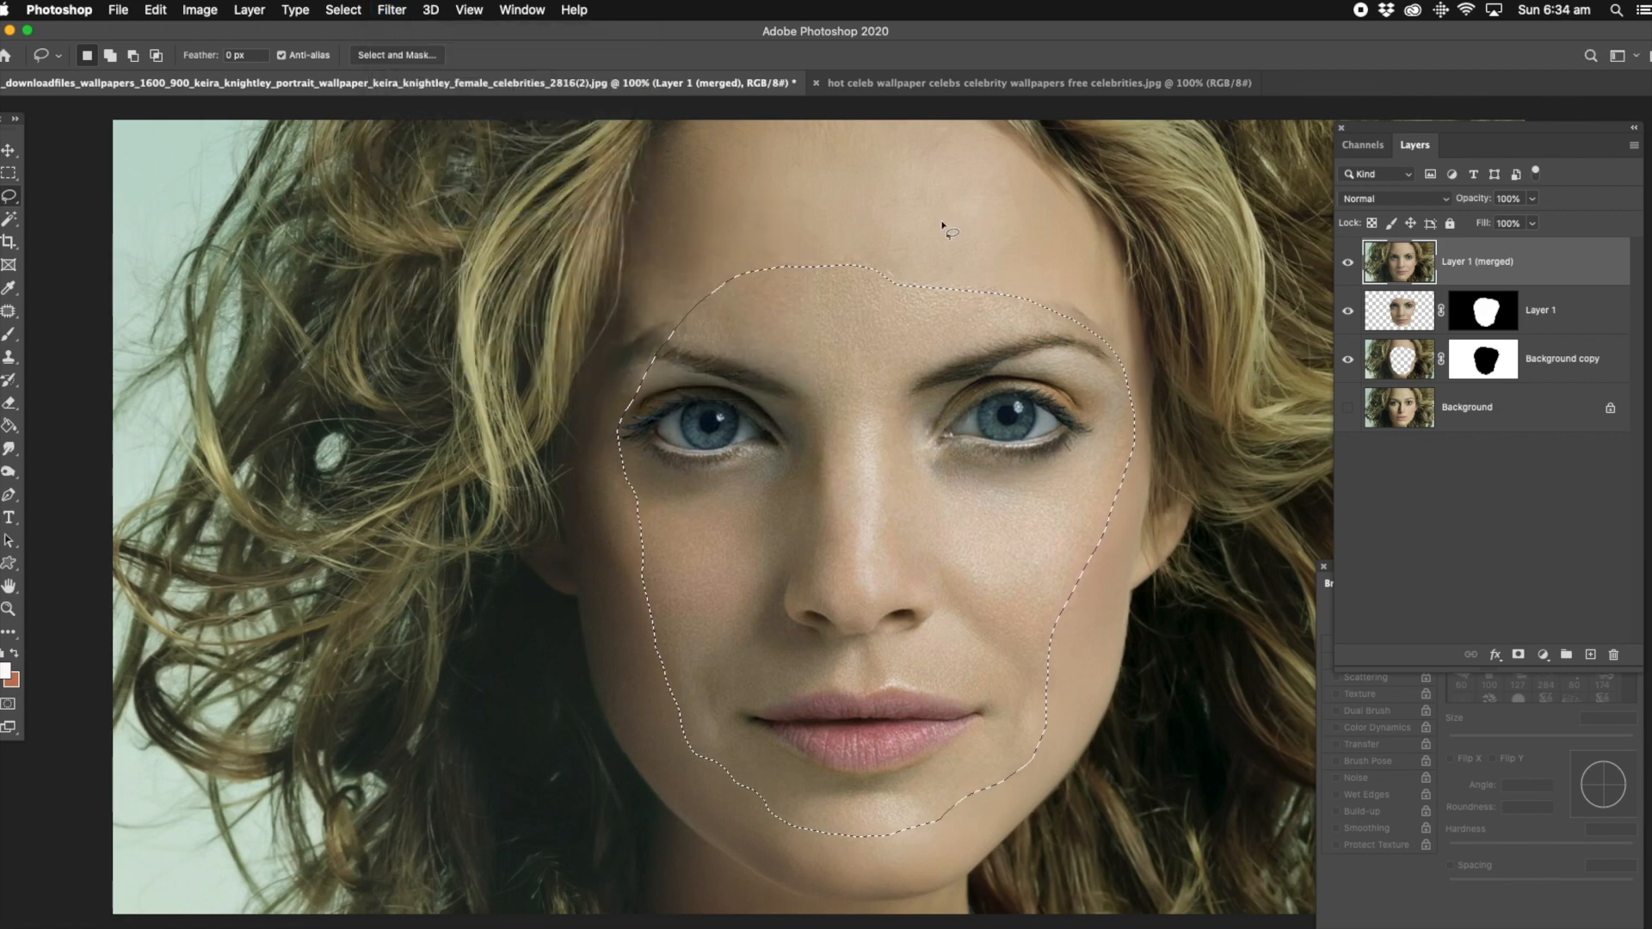
Step: Clear the face selection and patch the blend seam above the right-hand eyebrow with smooth forehead skin
{"action": "left_click", "coordinate": [249, 151]}
{"action": "left_click", "coordinate": [9, 311]}
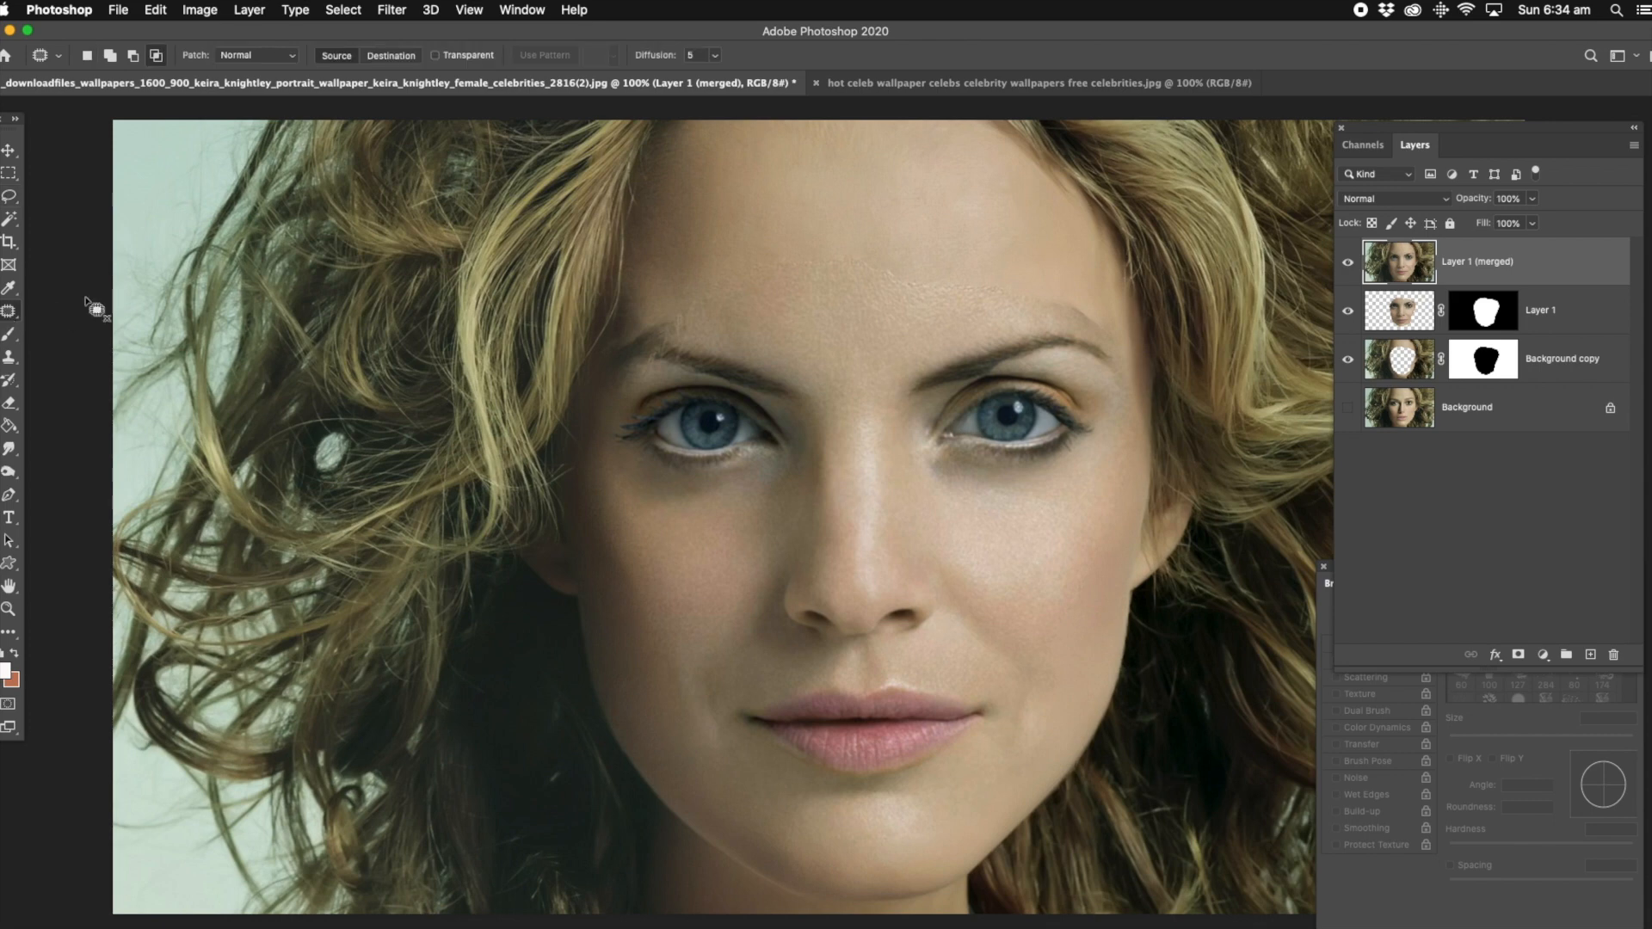
{"action": "mouse_move", "coordinate": [1075, 293]}
{"action": "left_mouse_down"}
{"action": "mouse_move", "coordinate": [1028, 294]}
{"action": "mouse_move", "coordinate": [1034, 313]}
{"action": "mouse_move", "coordinate": [1112, 325]}
{"action": "mouse_move", "coordinate": [1049, 249]}
{"action": "left_mouse_up"}
{"action": "left_click", "coordinate": [1024, 250]}
{"action": "mouse_move", "coordinate": [934, 261]}
{"action": "left_mouse_down"}
{"action": "mouse_move", "coordinate": [870, 302]}
{"action": "mouse_move", "coordinate": [984, 310]}
{"action": "mouse_move", "coordinate": [937, 254]}
{"action": "left_mouse_up"}
{"action": "left_click", "coordinate": [934, 199]}
Step: Patch the rough seam across the middle and left-hand side of the forehead with clean skin from higher up
{"action": "left_click_drag", "start_coordinate": [852, 315], "coordinate": [758, 172]}
{"action": "key", "text": "super+d"}
{"action": "mouse_move", "coordinate": [706, 273]}
{"action": "left_mouse_down"}
{"action": "mouse_move", "coordinate": [769, 335]}
{"action": "mouse_move", "coordinate": [708, 277]}
{"action": "left_mouse_up"}
{"action": "left_click_drag", "start_coordinate": [821, 267], "coordinate": [853, 190]}
{"action": "key", "text": "super+d"}
{"action": "left_click", "coordinate": [9, 196]}
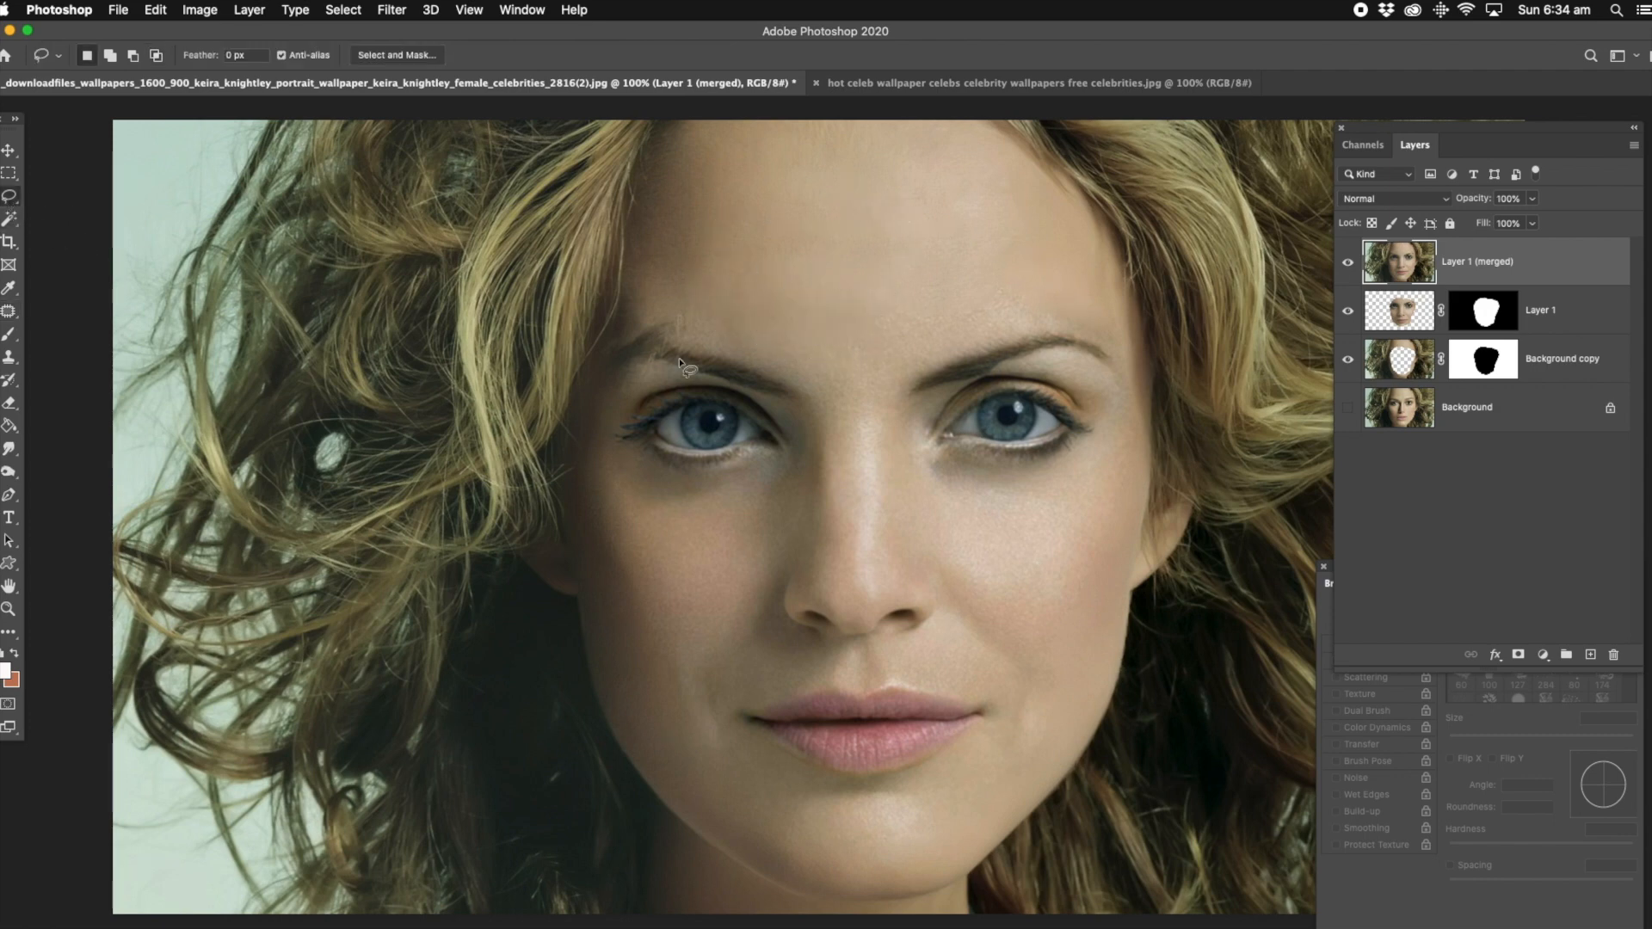
Step: Outline the face from just above the eyebrows down to the chin with a freehand selection on the merged layer
{"action": "left_click_drag", "start_coordinate": [620, 366], "coordinate": [605, 411]}
{"action": "mouse_move", "coordinate": [607, 421]}
{"action": "left_mouse_down"}
{"action": "mouse_move", "coordinate": [645, 590]}
{"action": "mouse_move", "coordinate": [647, 722]}
{"action": "mouse_move", "coordinate": [726, 790]}
{"action": "mouse_move", "coordinate": [811, 815]}
{"action": "mouse_move", "coordinate": [970, 819]}
{"action": "mouse_move", "coordinate": [1074, 721]}
{"action": "left_mouse_up"}
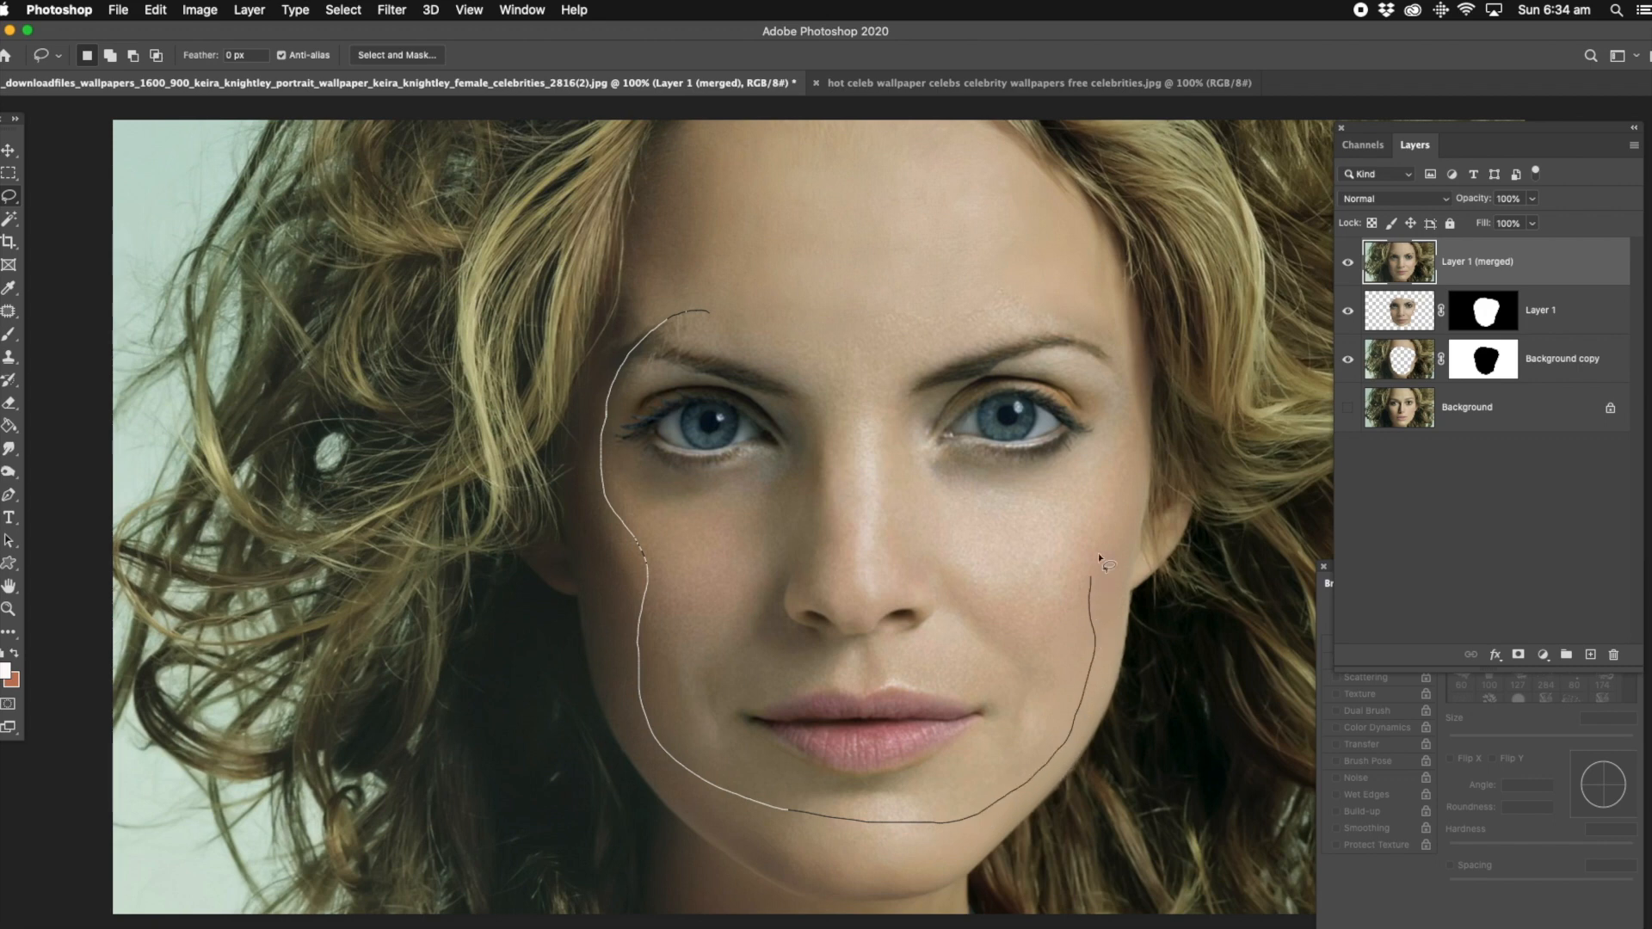
{"action": "mouse_move", "coordinate": [1135, 348]}
{"action": "left_mouse_down"}
{"action": "mouse_move", "coordinate": [955, 299]}
{"action": "mouse_move", "coordinate": [770, 296]}
{"action": "mouse_move", "coordinate": [653, 327]}
{"action": "left_mouse_up"}
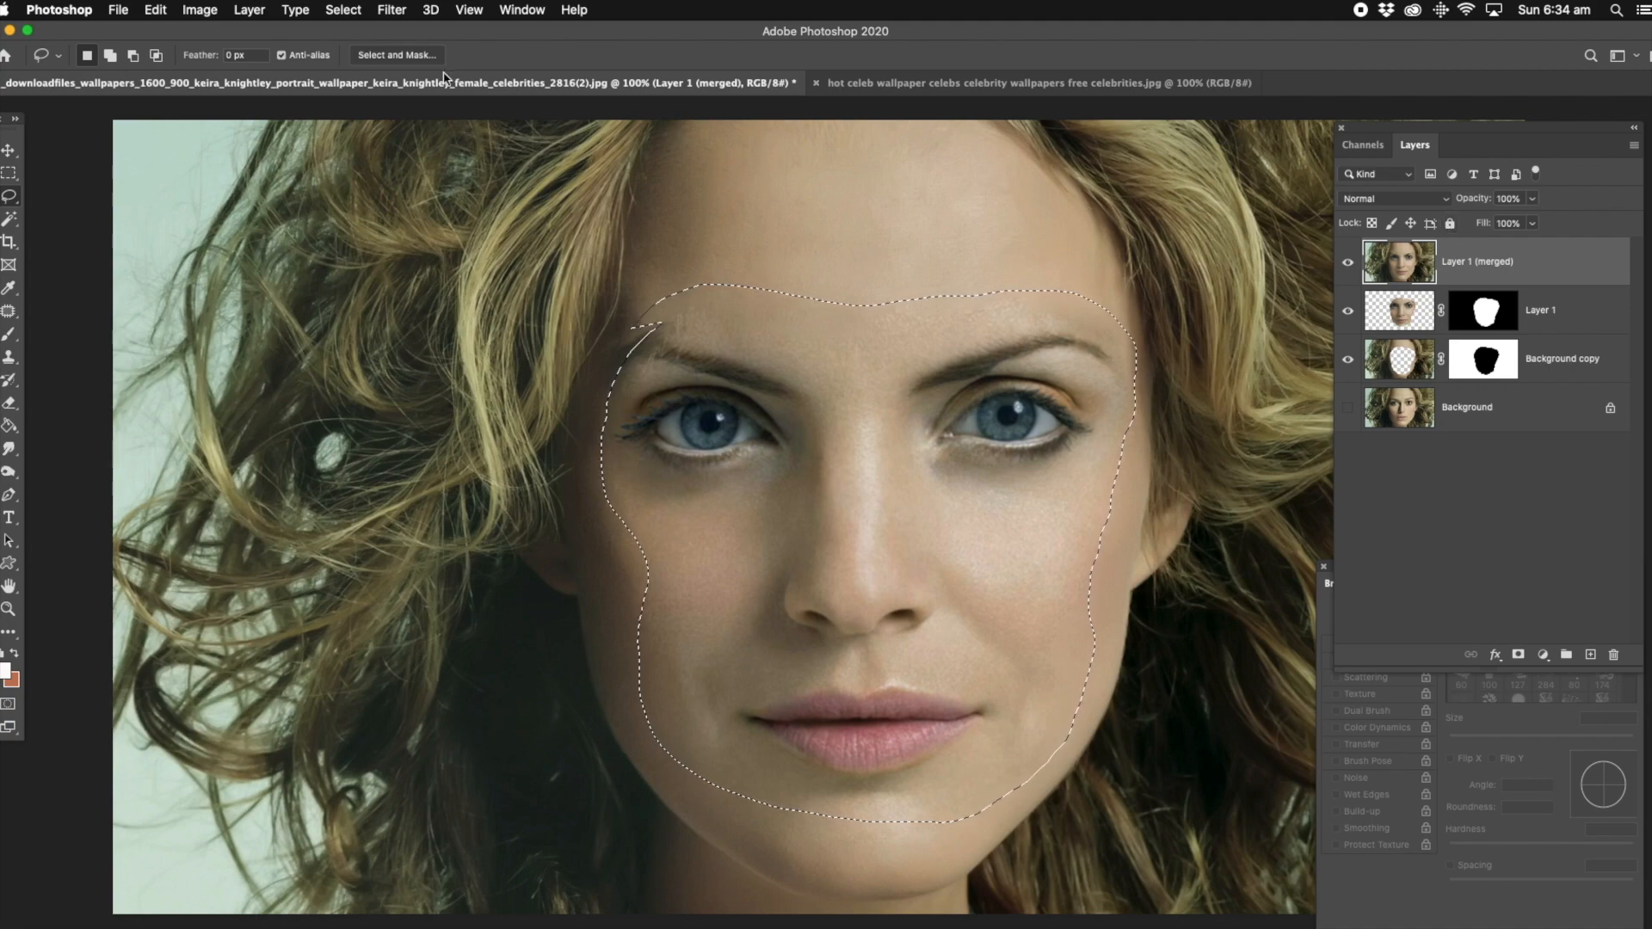
Step: Smooth the selected face area with a Surface Blur of radius 13 pixels and threshold 5 levels, and clear the selection
{"action": "left_click", "coordinate": [250, 10]}
{"action": "left_click", "coordinate": [253, 16]}
{"action": "left_click", "coordinate": [392, 11]}
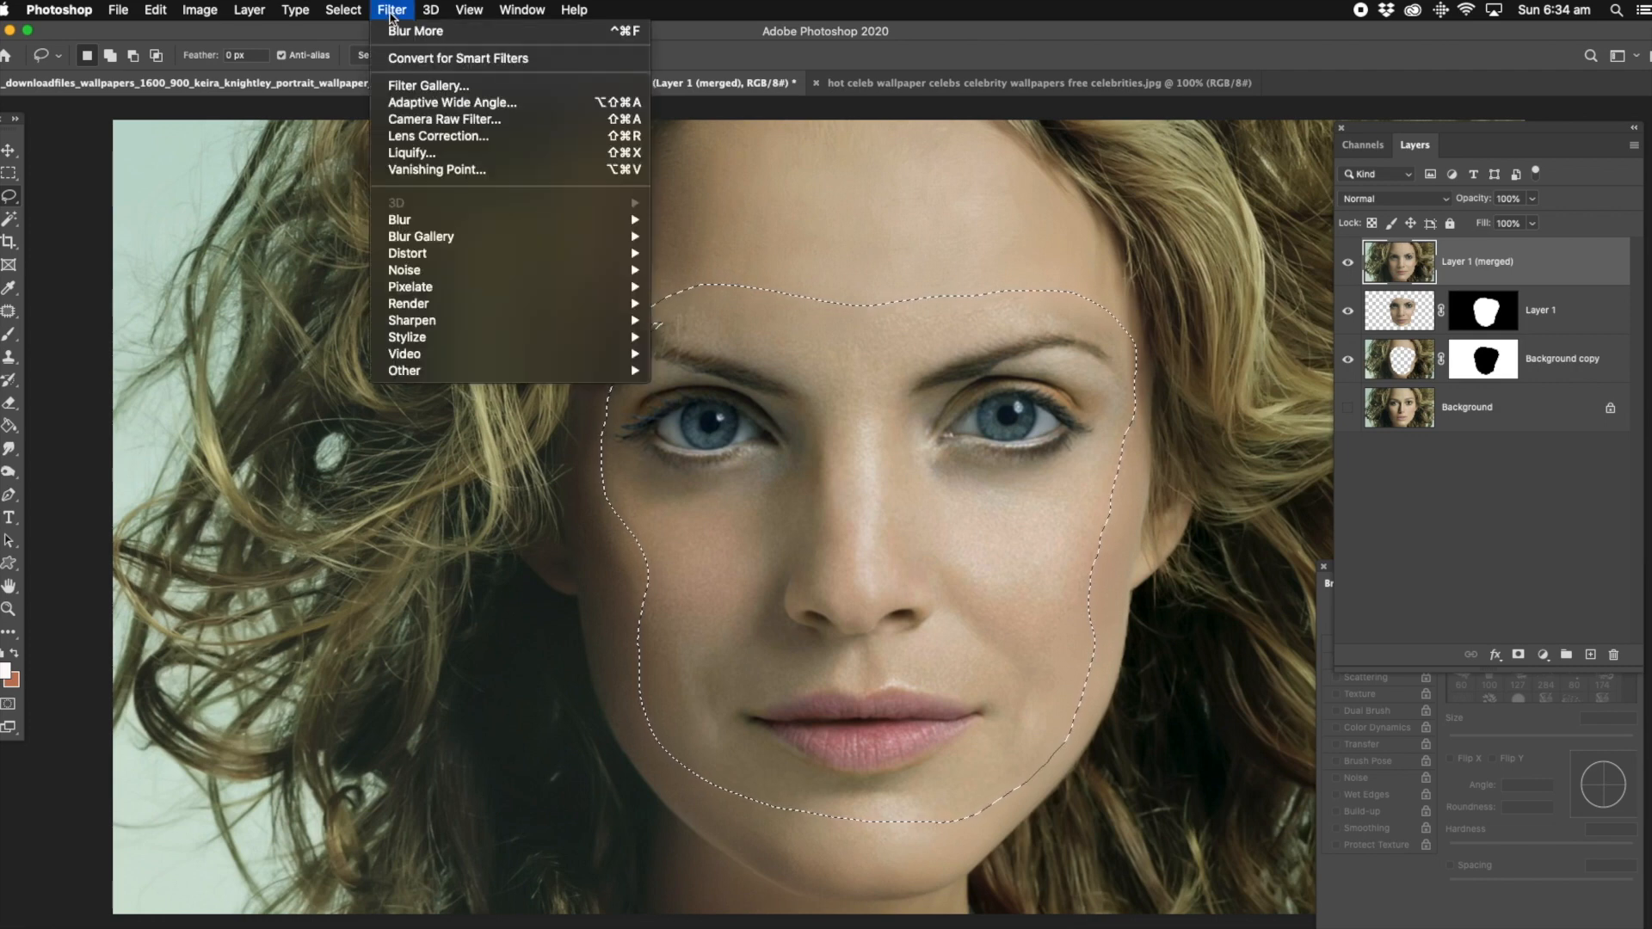
{"action": "mouse_move", "coordinate": [408, 222]}
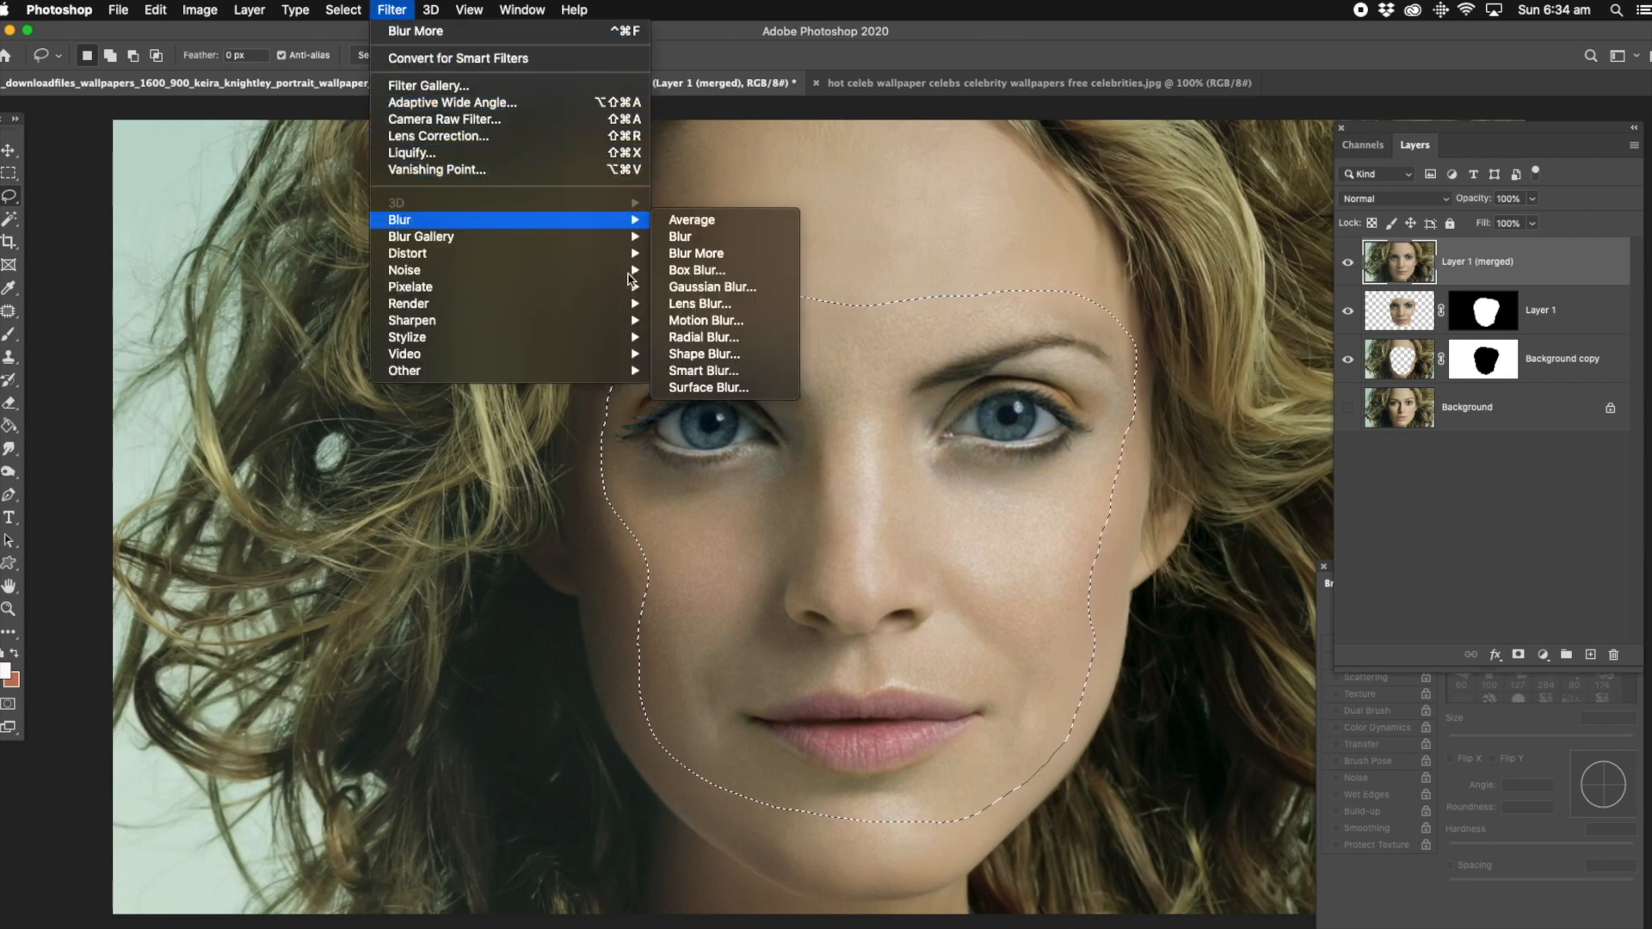
{"action": "left_click", "coordinate": [722, 387]}
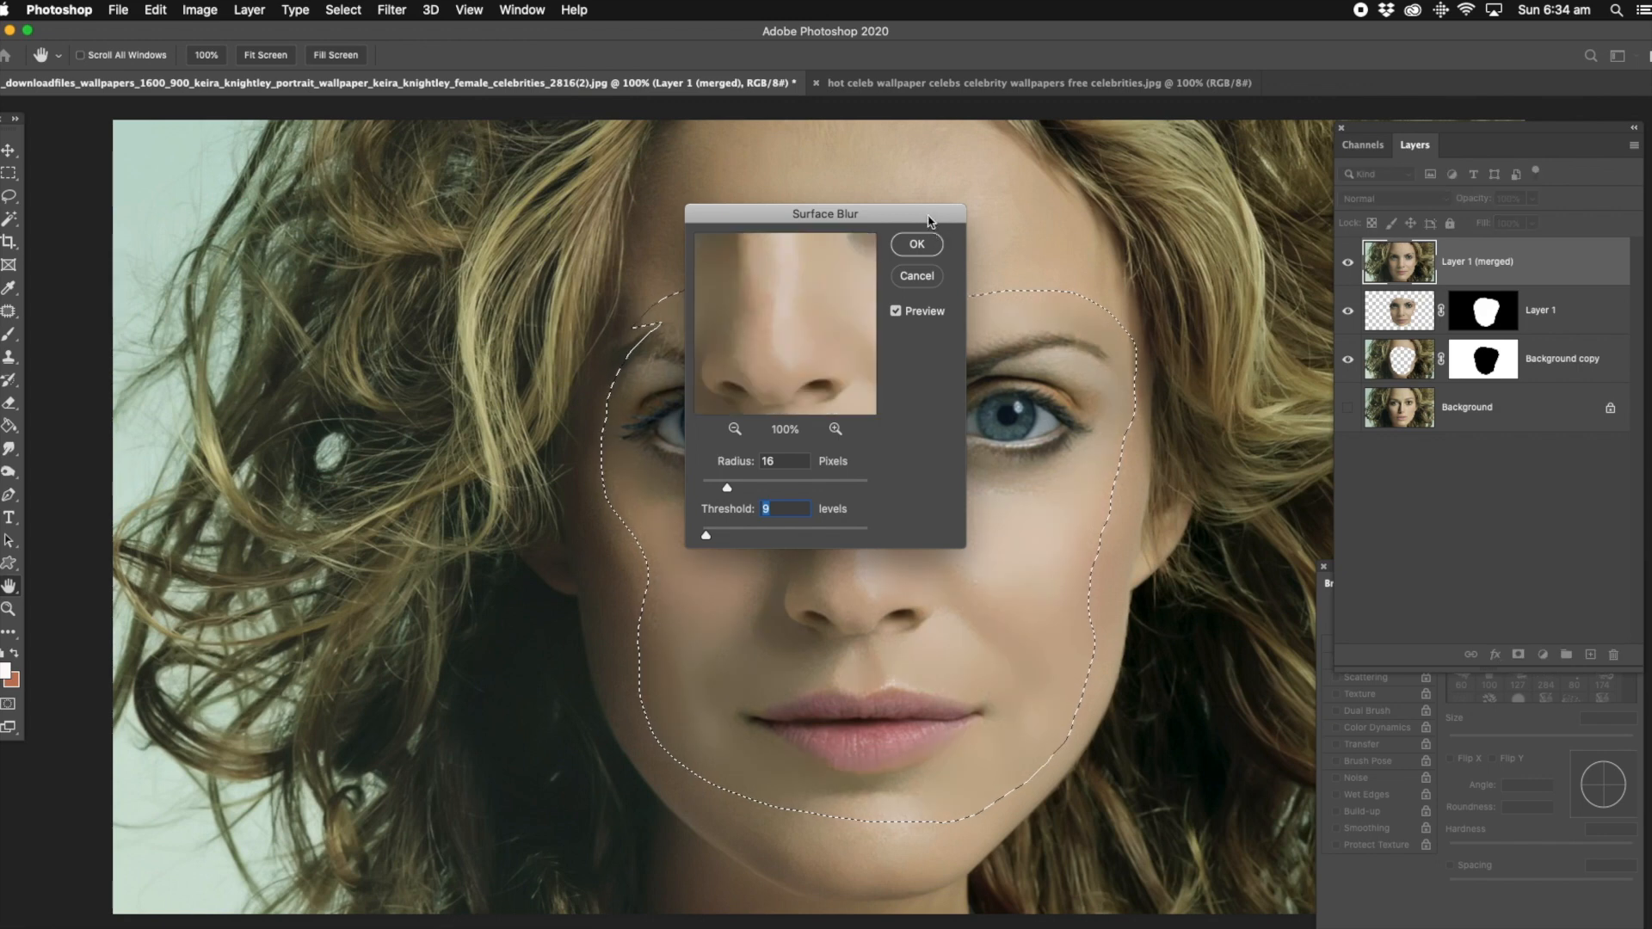
{"action": "left_click_drag", "start_coordinate": [954, 224], "coordinate": [480, 126]}
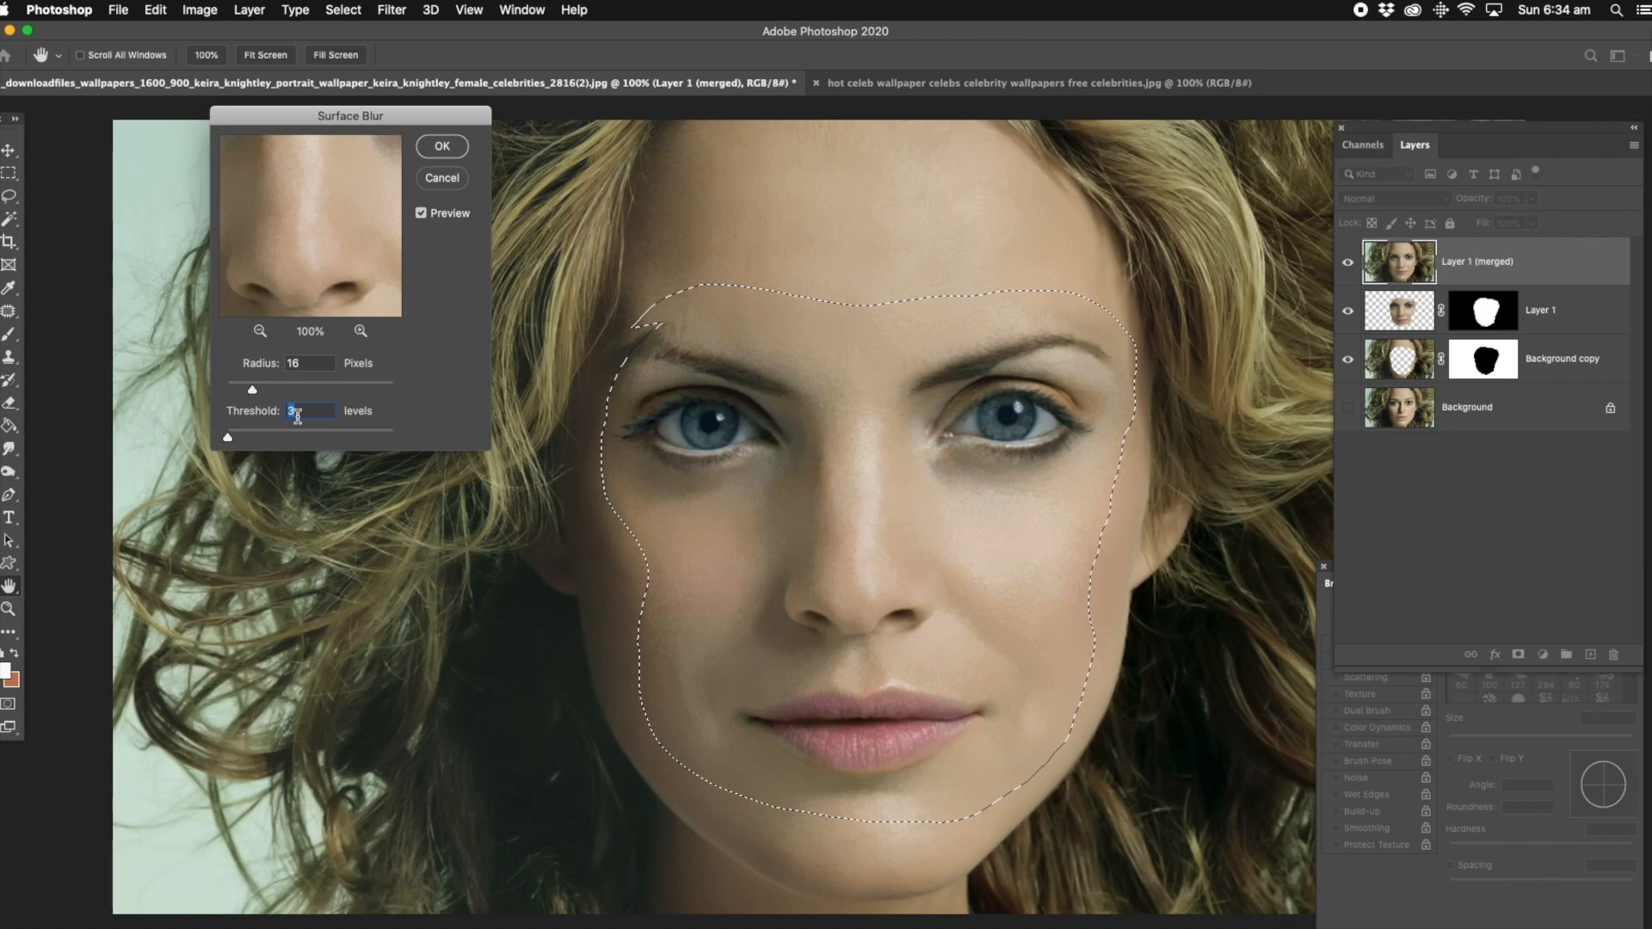
{"action": "type", "text": "5"}
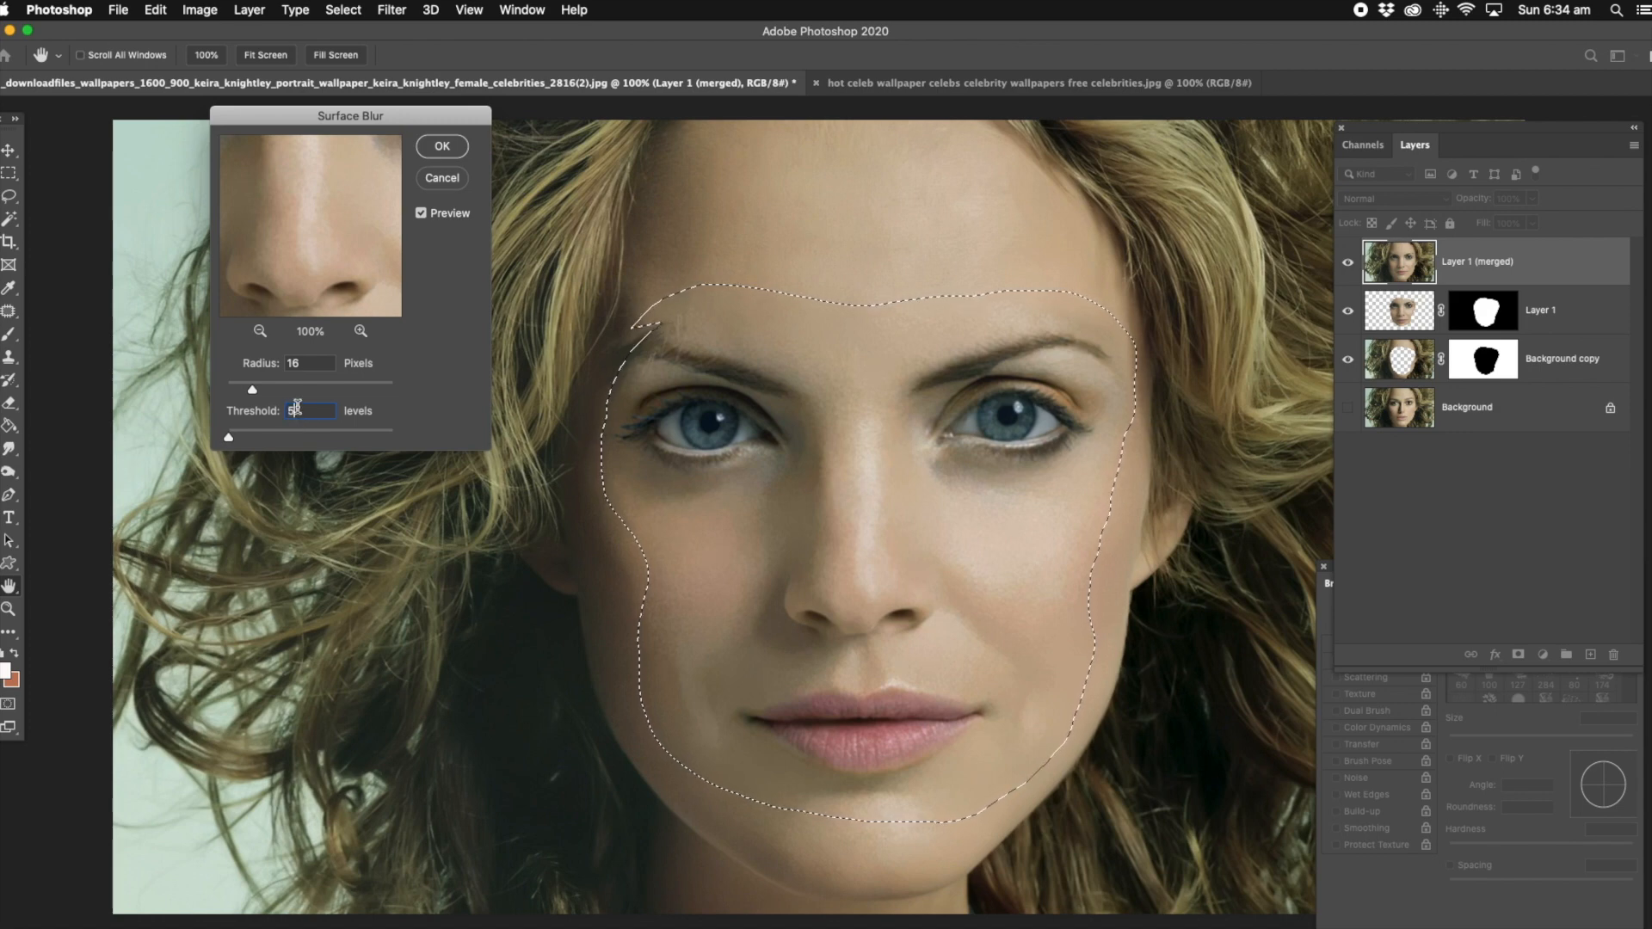
{"action": "left_click", "coordinate": [245, 394]}
{"action": "left_click_drag", "start_coordinate": [244, 390], "coordinate": [247, 392]}
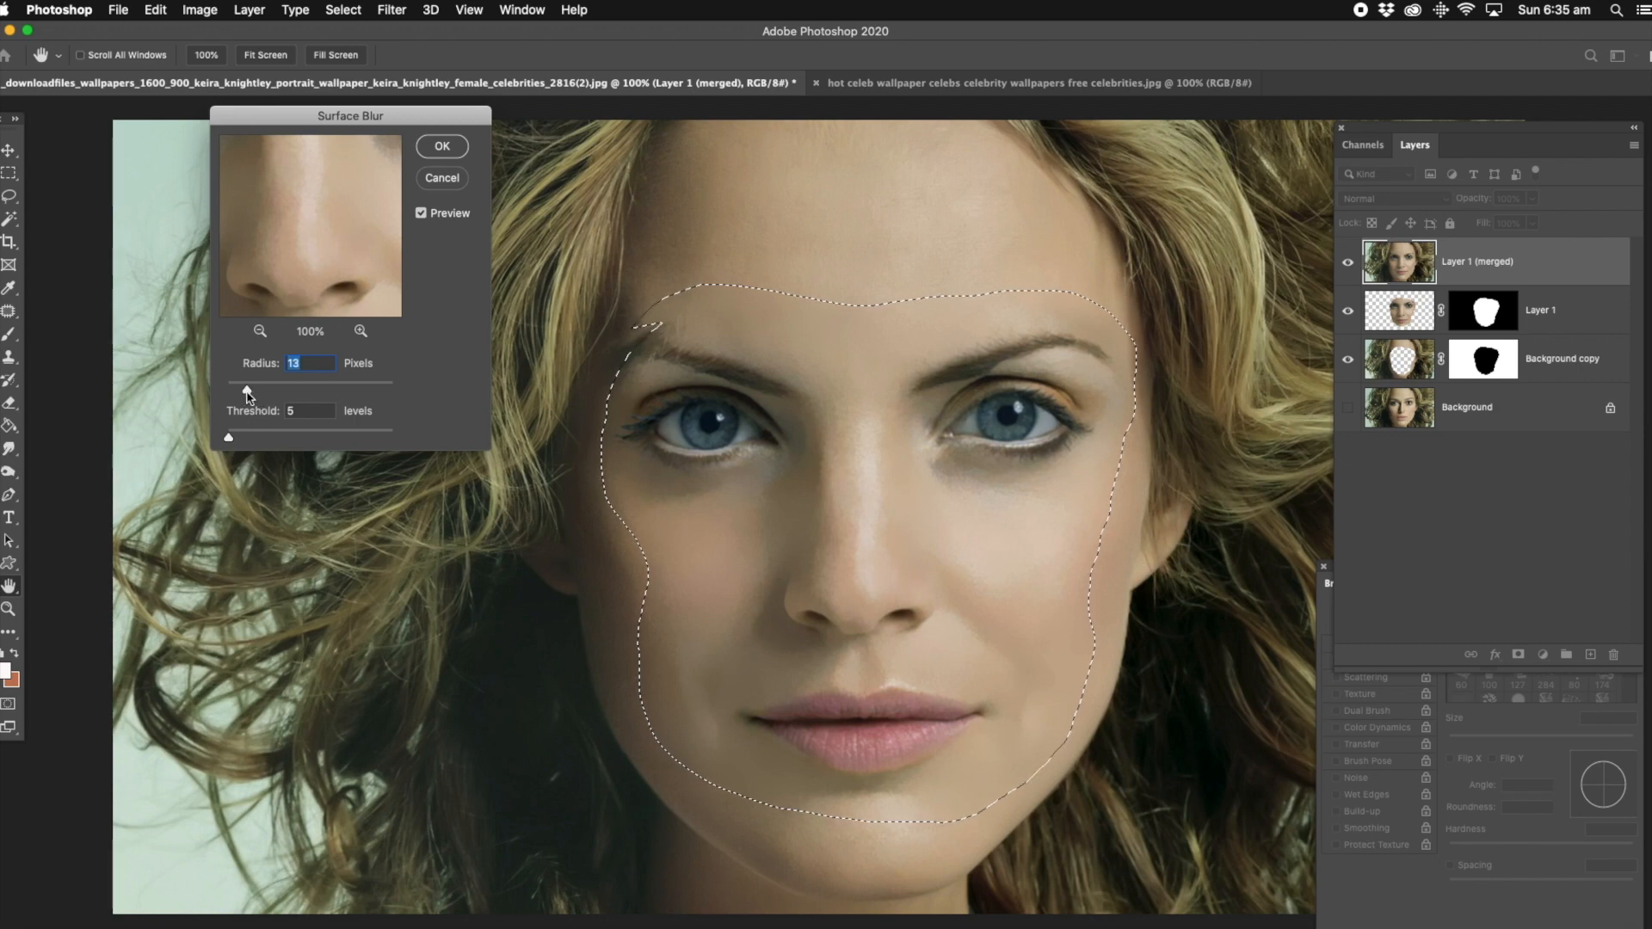
{"action": "left_click", "coordinate": [440, 148]}
{"action": "key", "text": "super+d"}
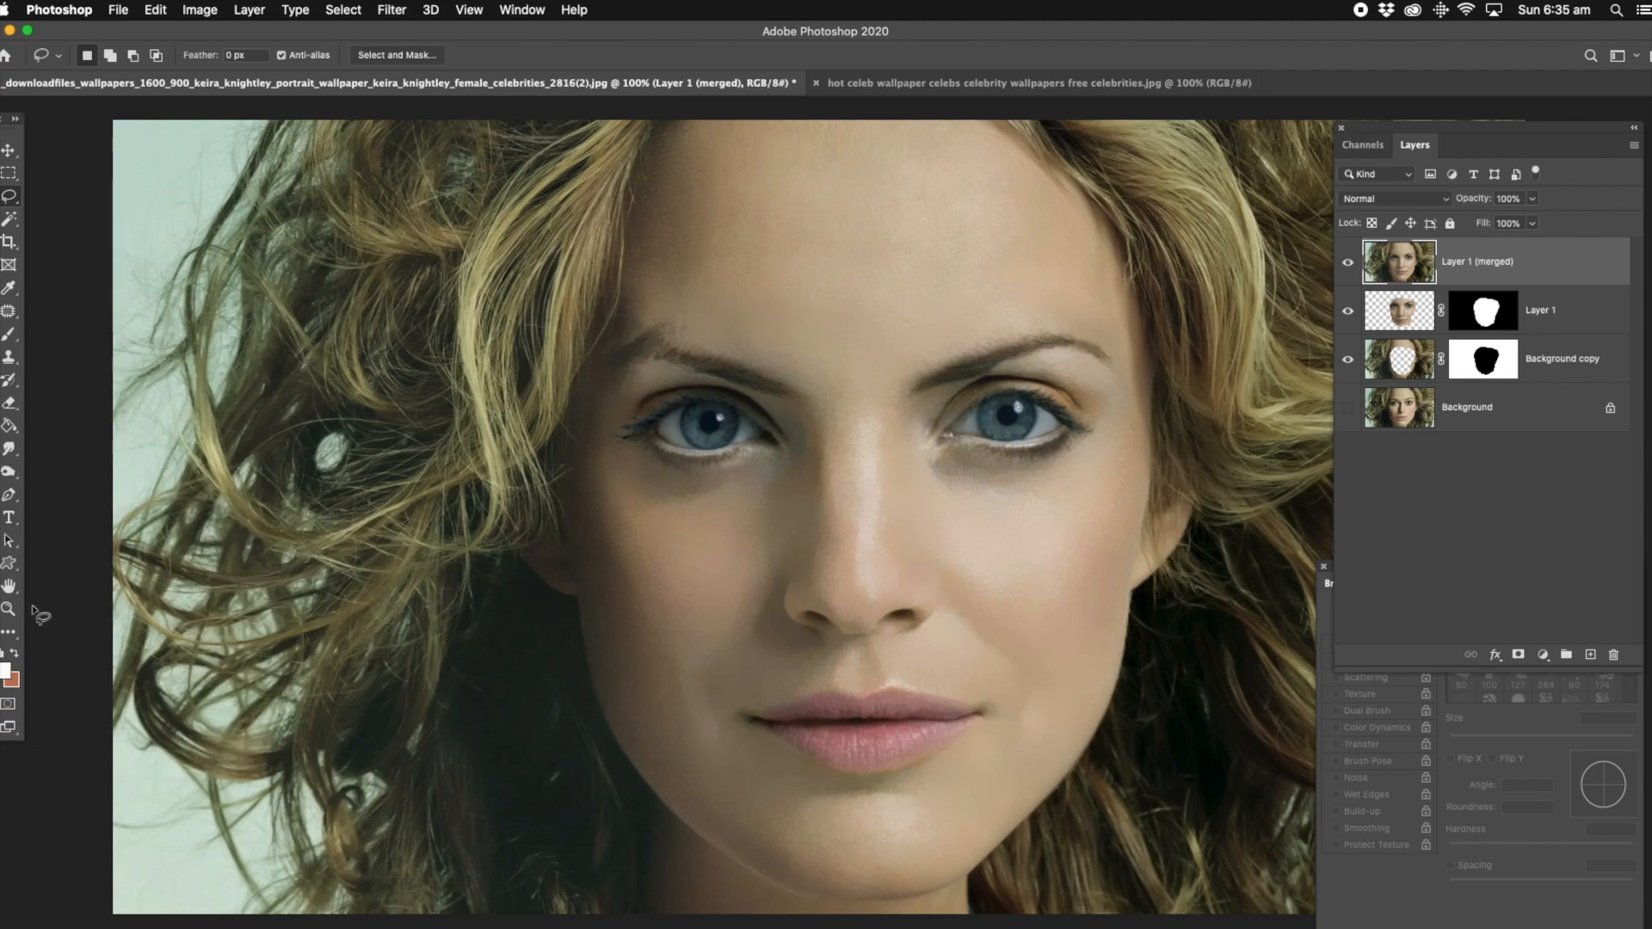
Step: Flatten the image into a single Background layer
{"action": "left_click", "coordinate": [8, 609]}
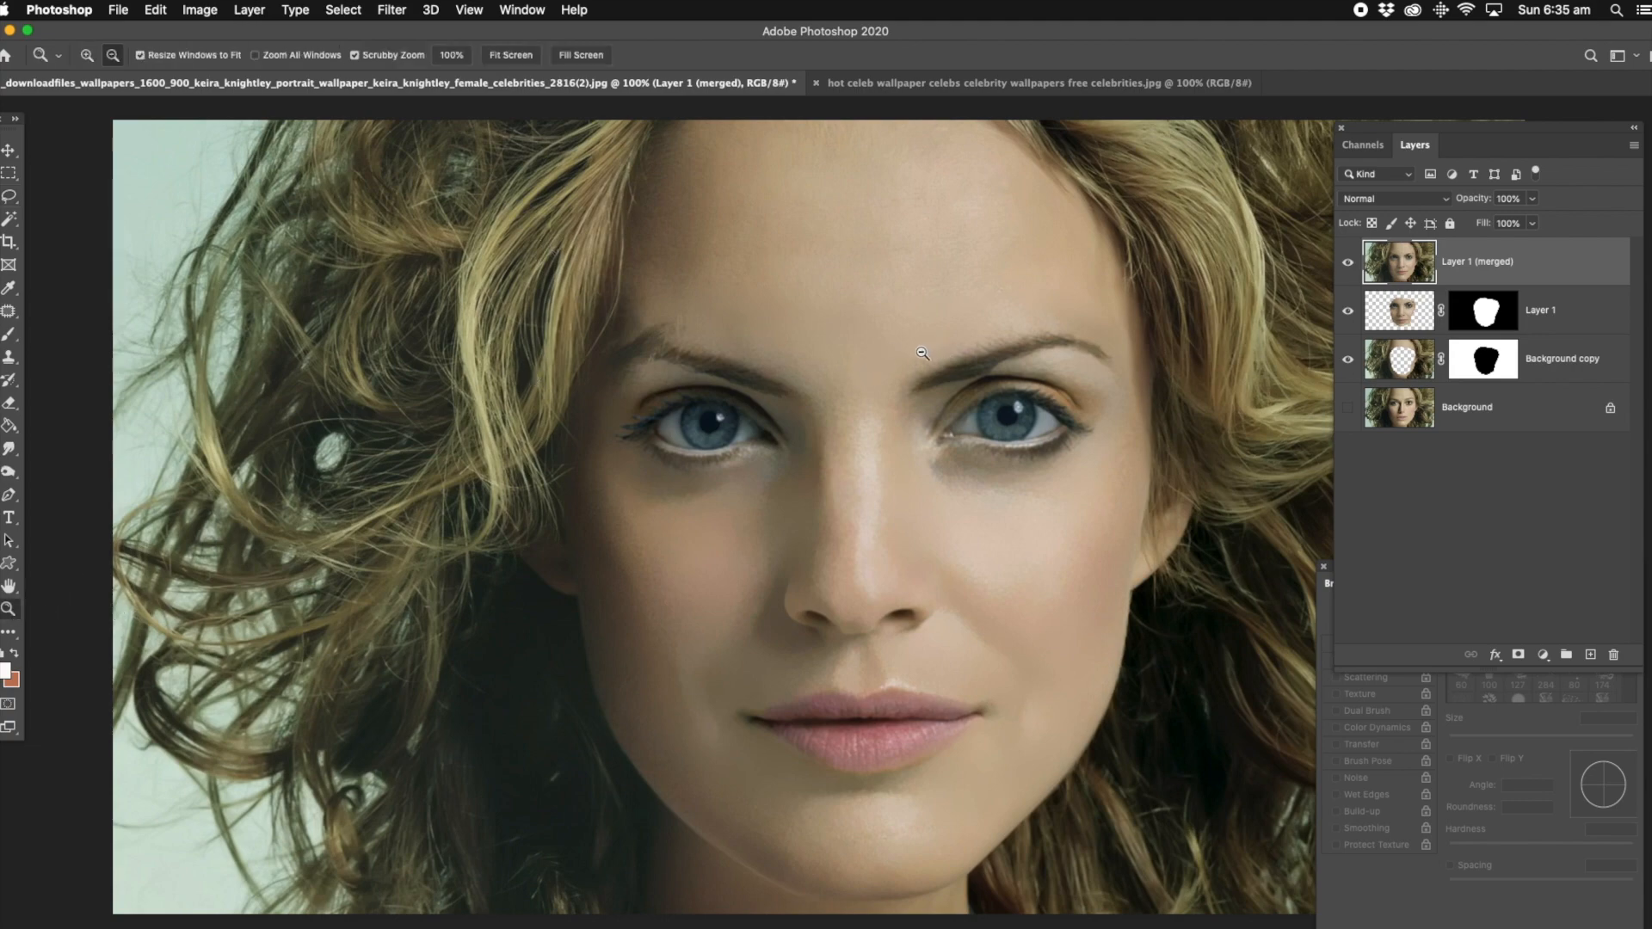
{"action": "left_click", "coordinate": [924, 355], "text": "alt"}
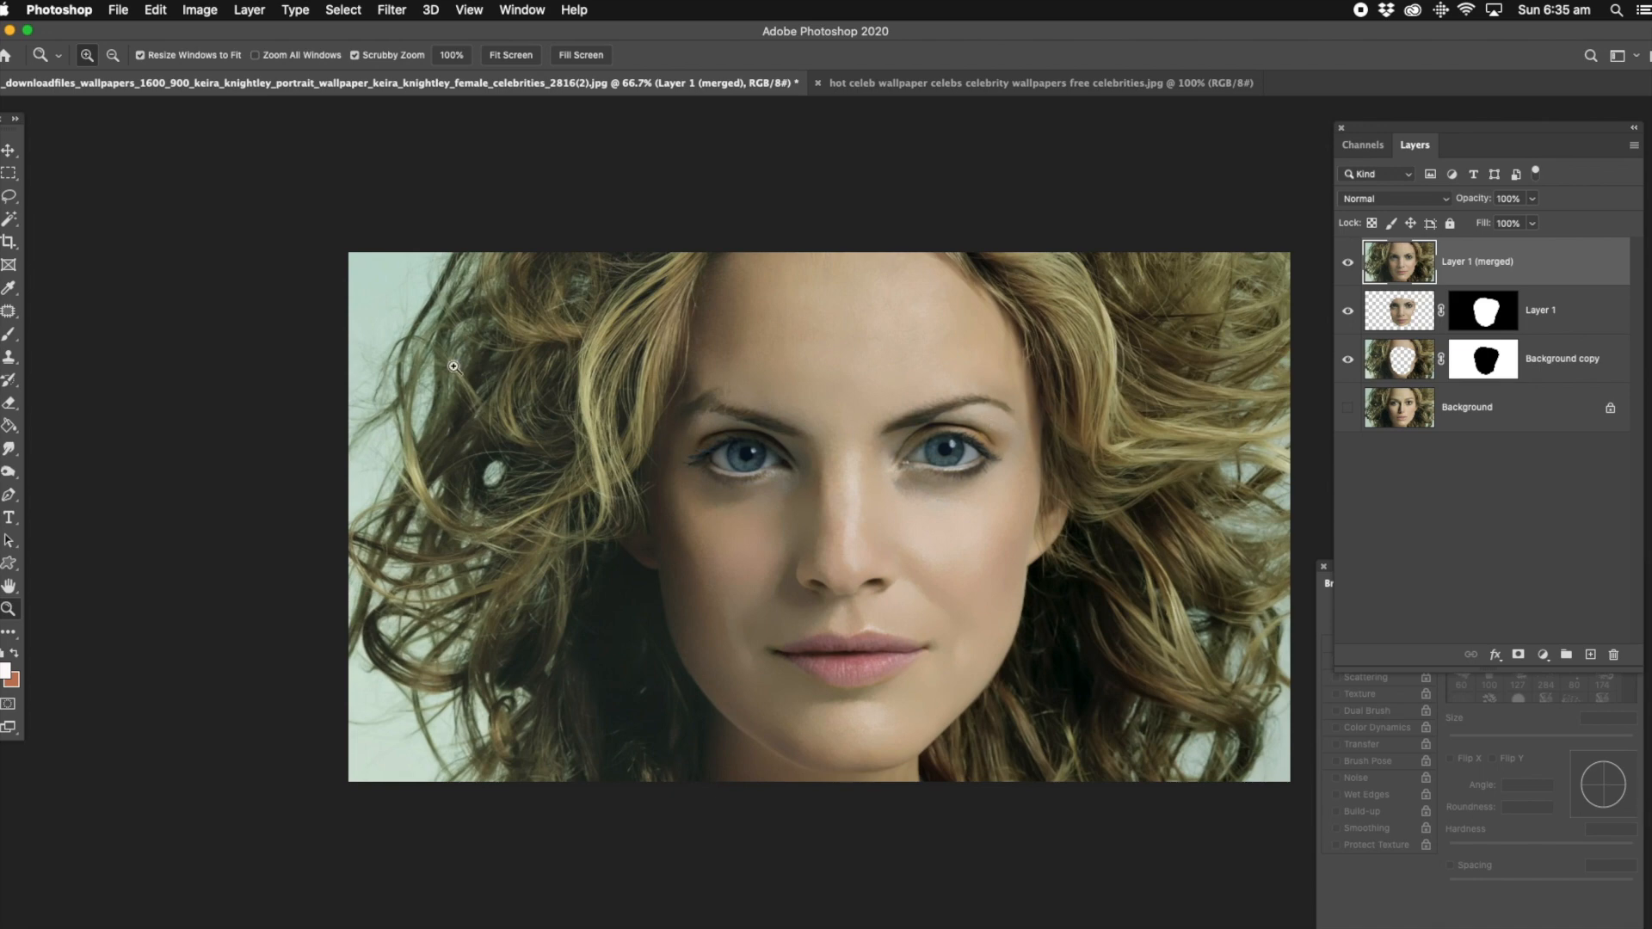
{"action": "left_click", "coordinate": [250, 11]}
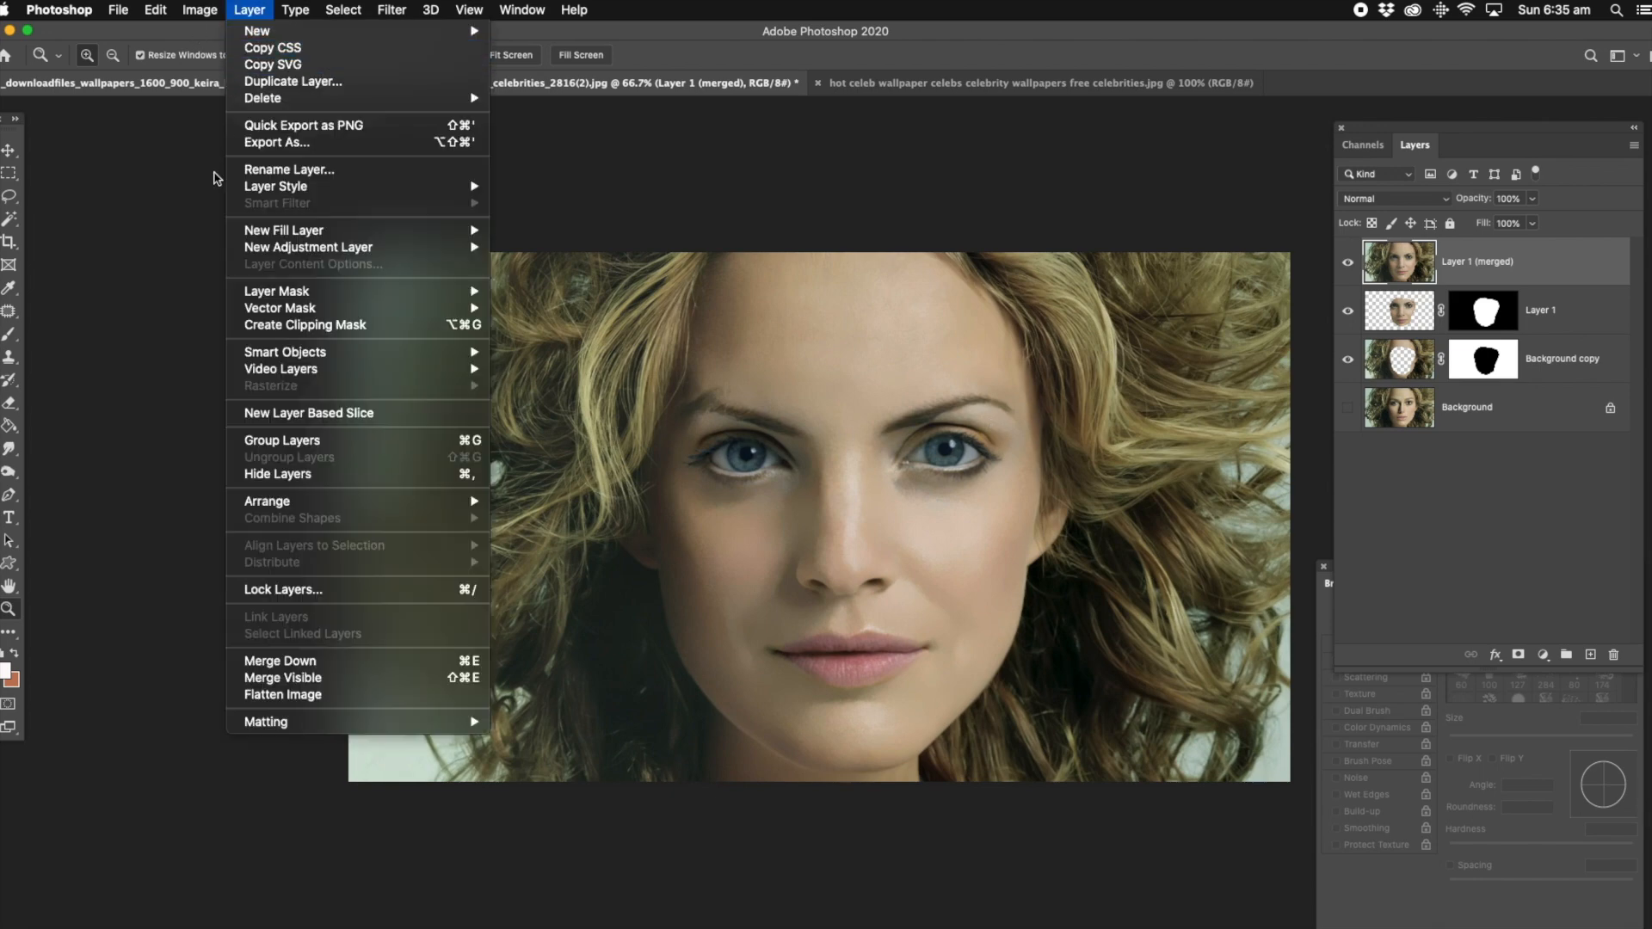
{"action": "left_click", "coordinate": [370, 695]}
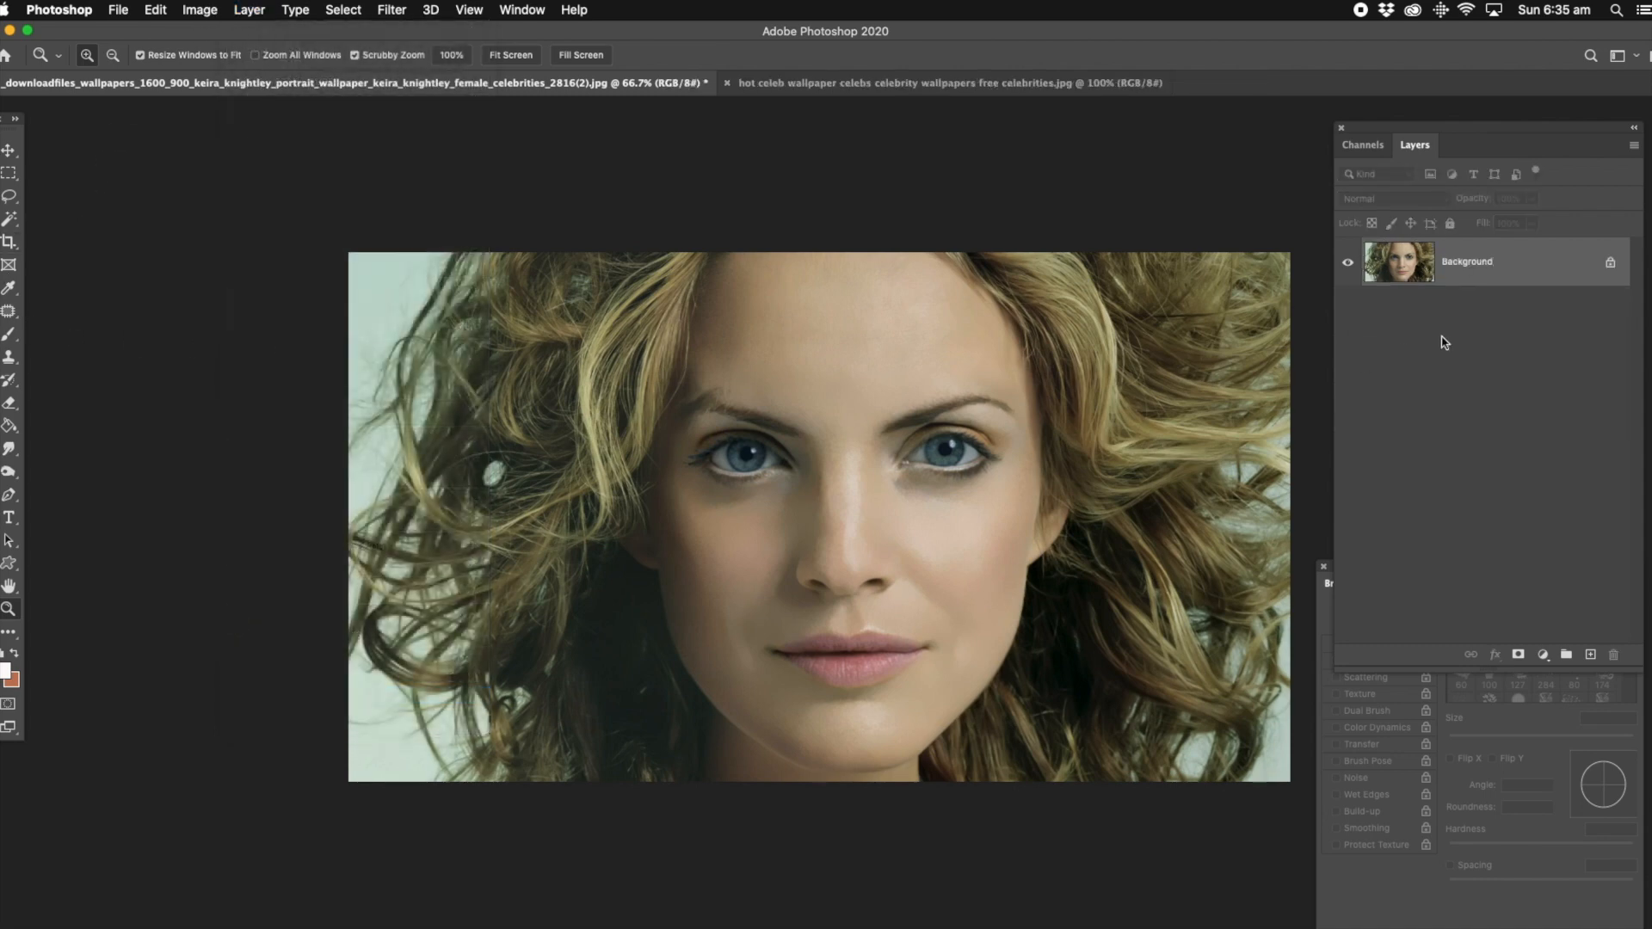
Step: Duplicate the Background layer and add a white layer mask to the copy
{"action": "right_click", "coordinate": [1475, 268]}
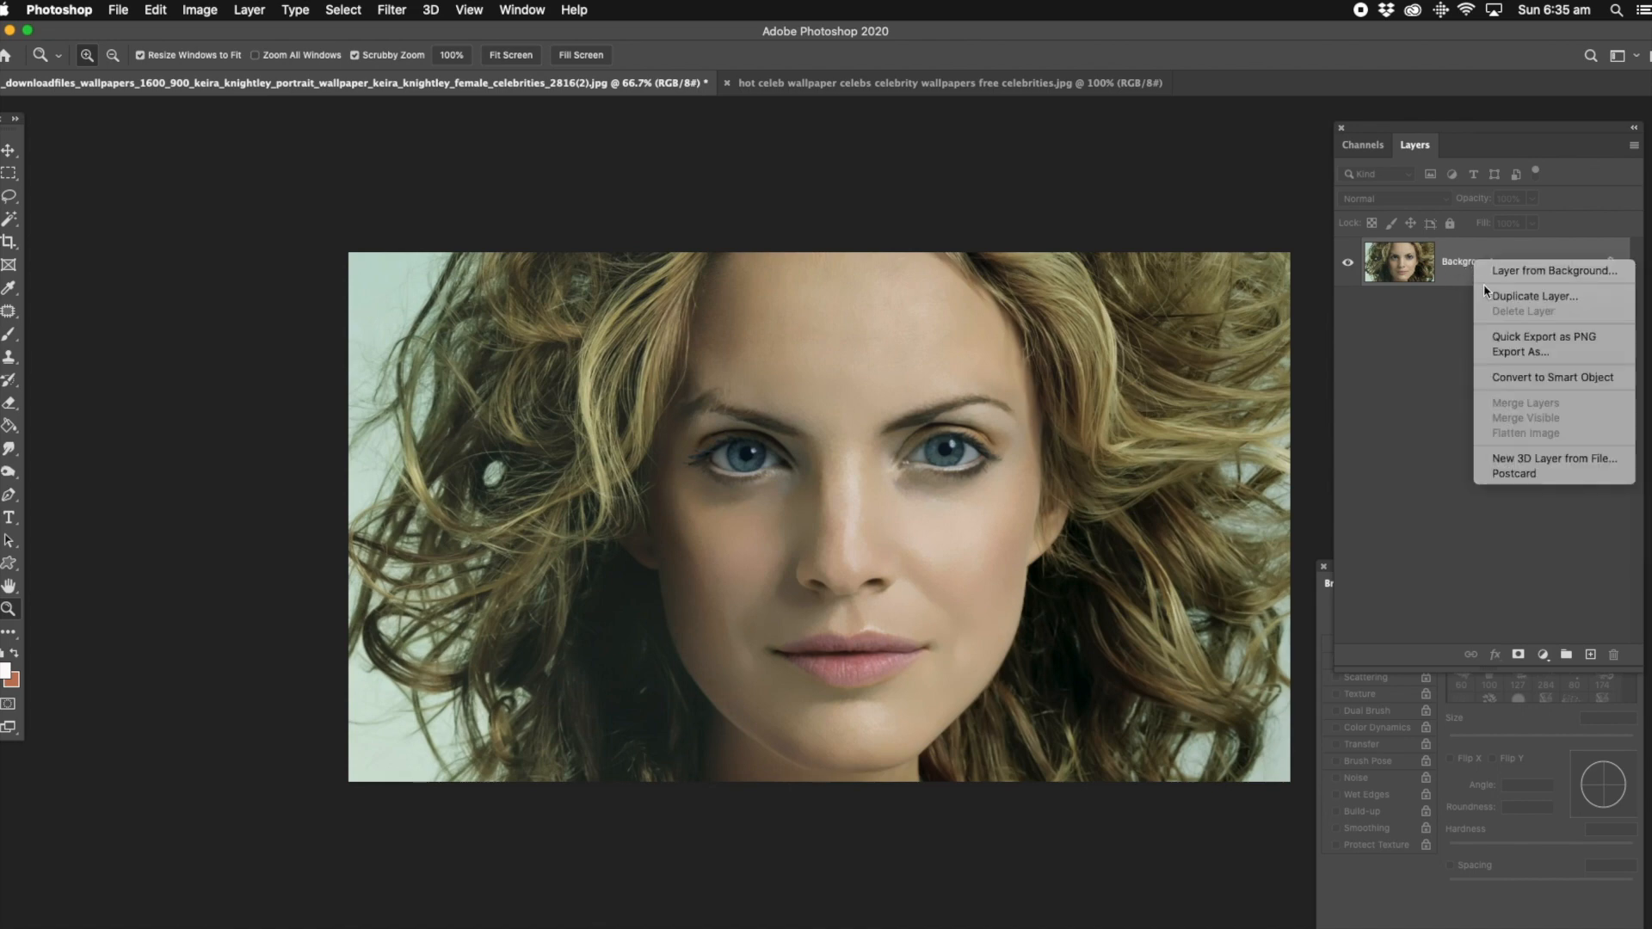
{"action": "left_click", "coordinate": [1495, 296]}
{"action": "left_click", "coordinate": [965, 406]}
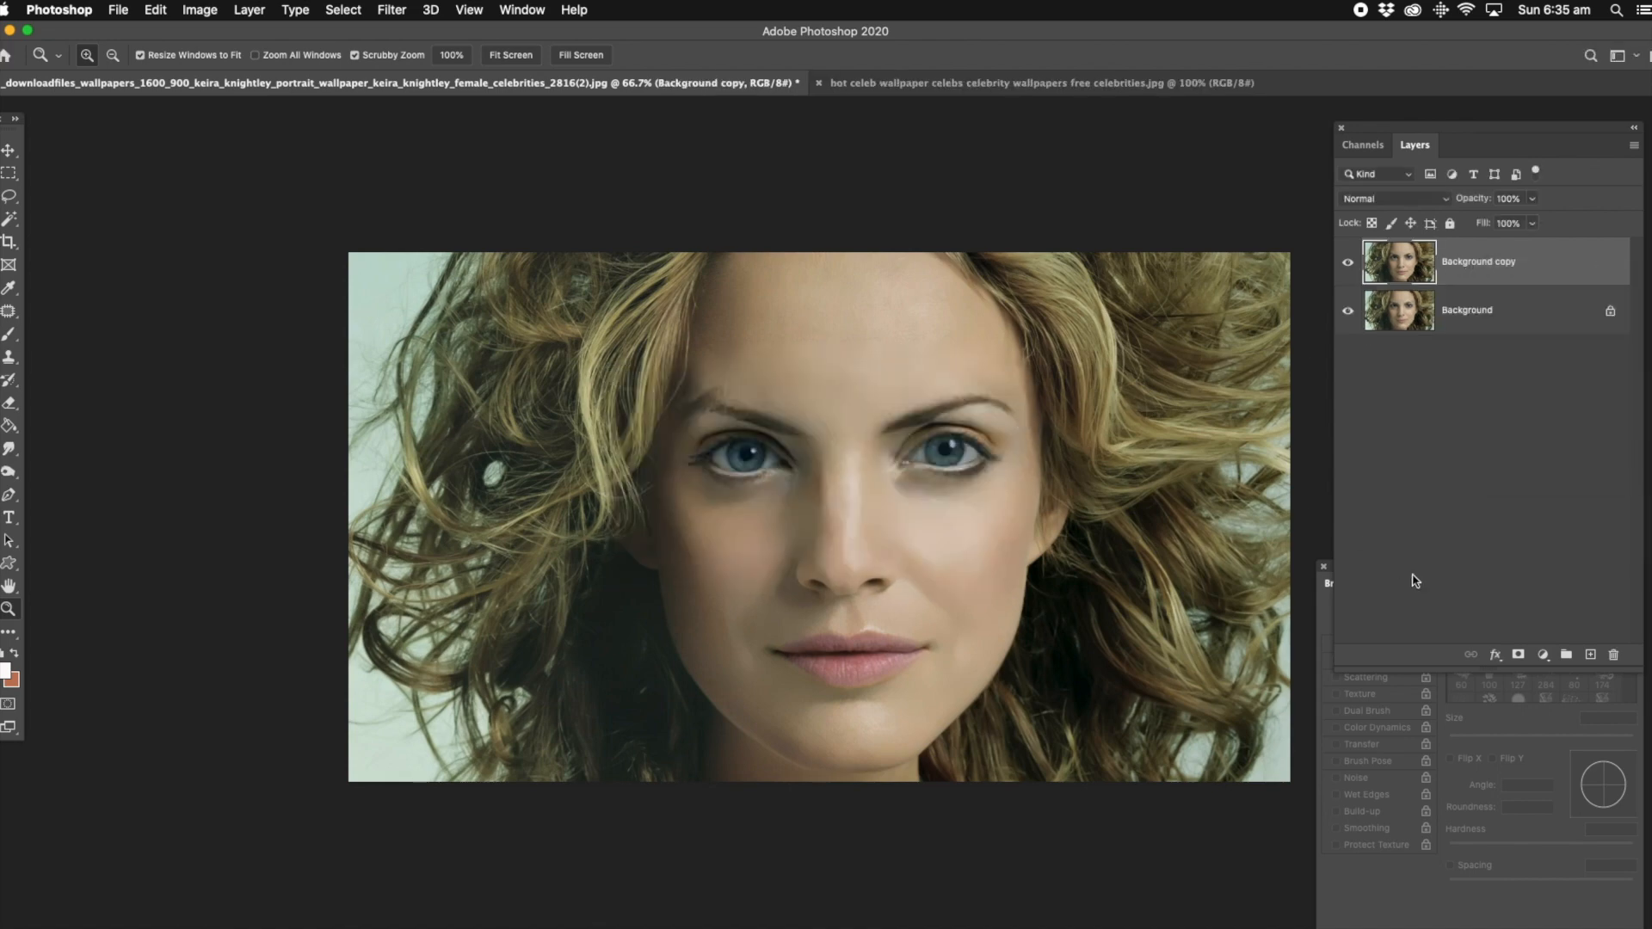
{"action": "left_click", "coordinate": [1519, 655]}
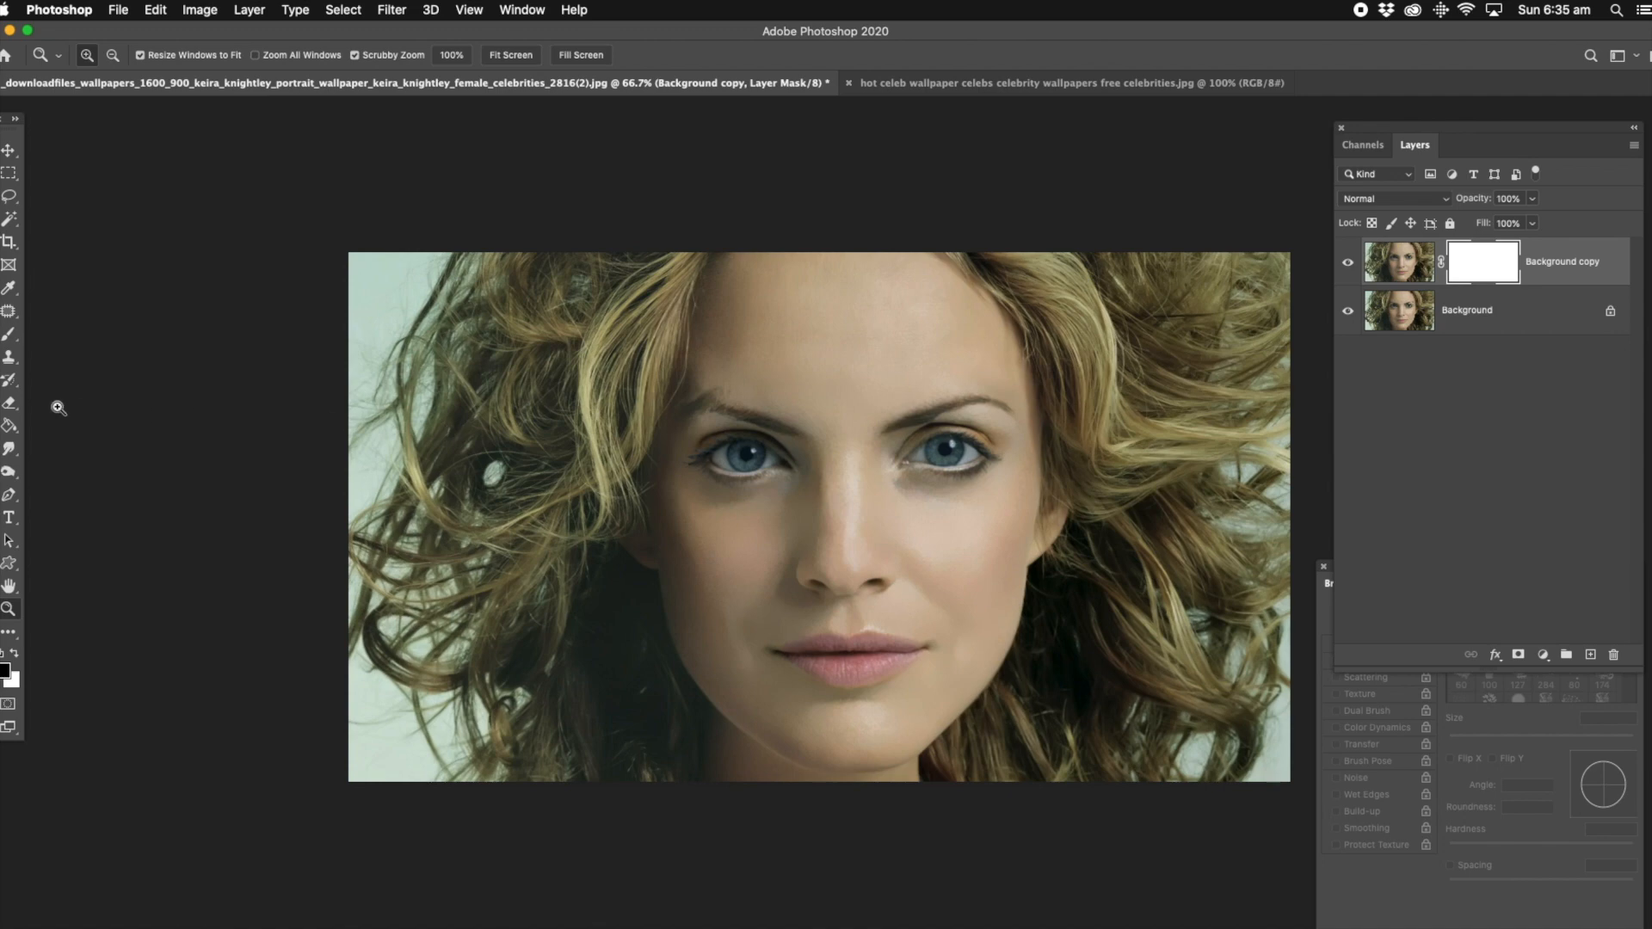
Step: Fade out the copy's right-hand side with a black-to-white gradient on its mask, and widen the fade across the image with Background hidden
{"action": "left_click", "coordinate": [9, 425]}
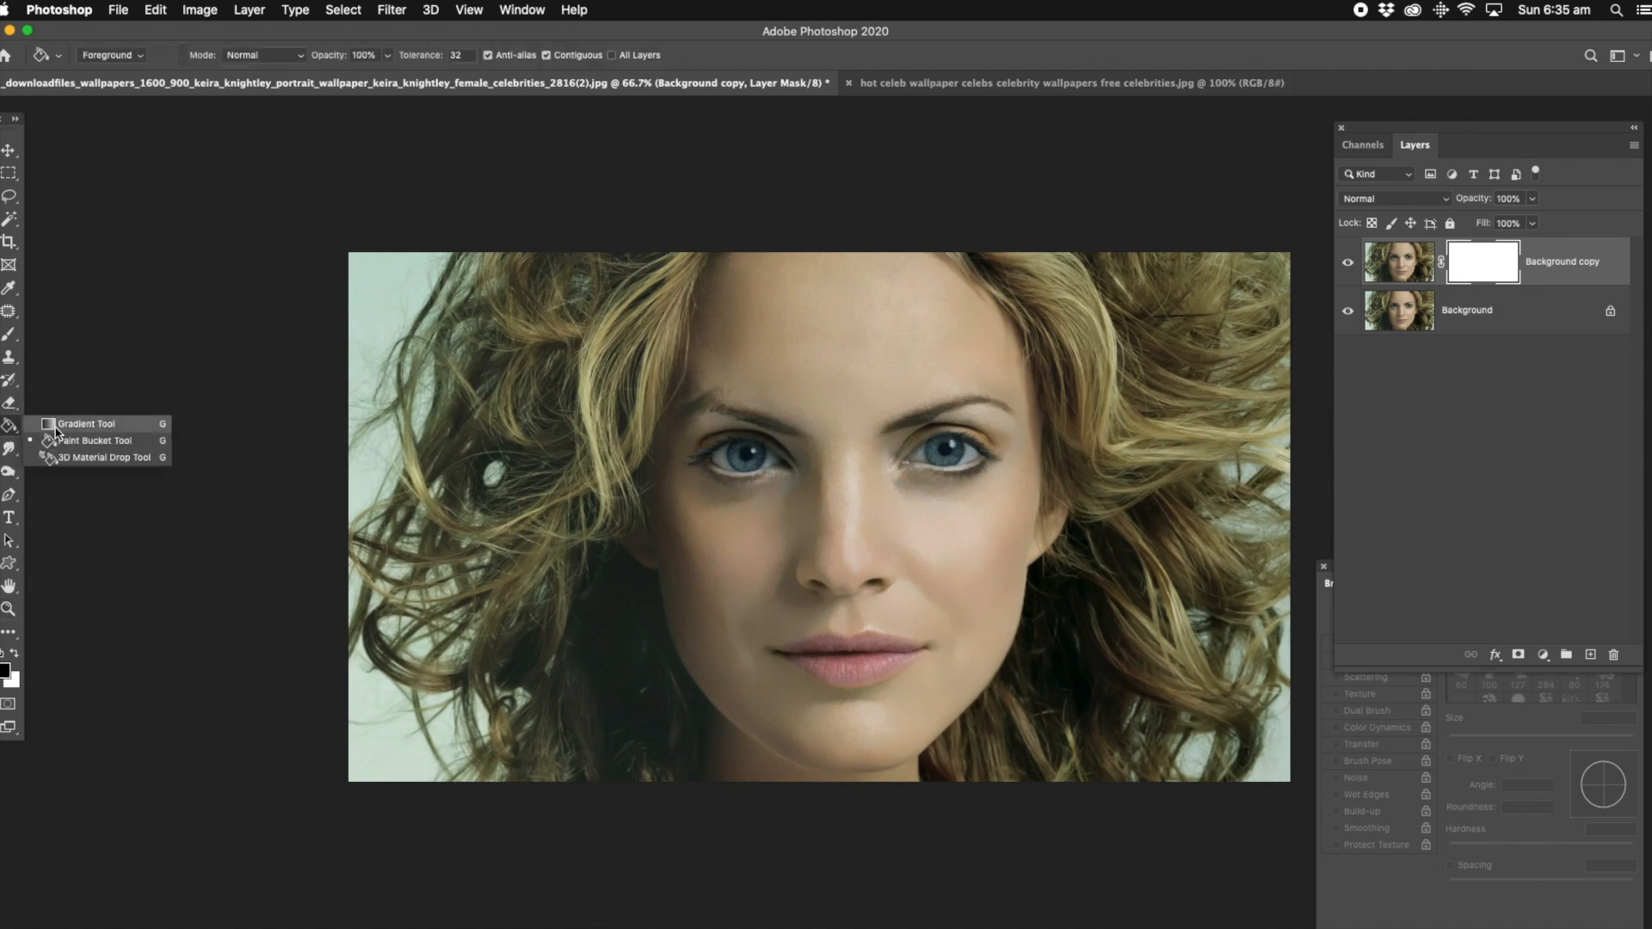
{"action": "left_click", "coordinate": [81, 424]}
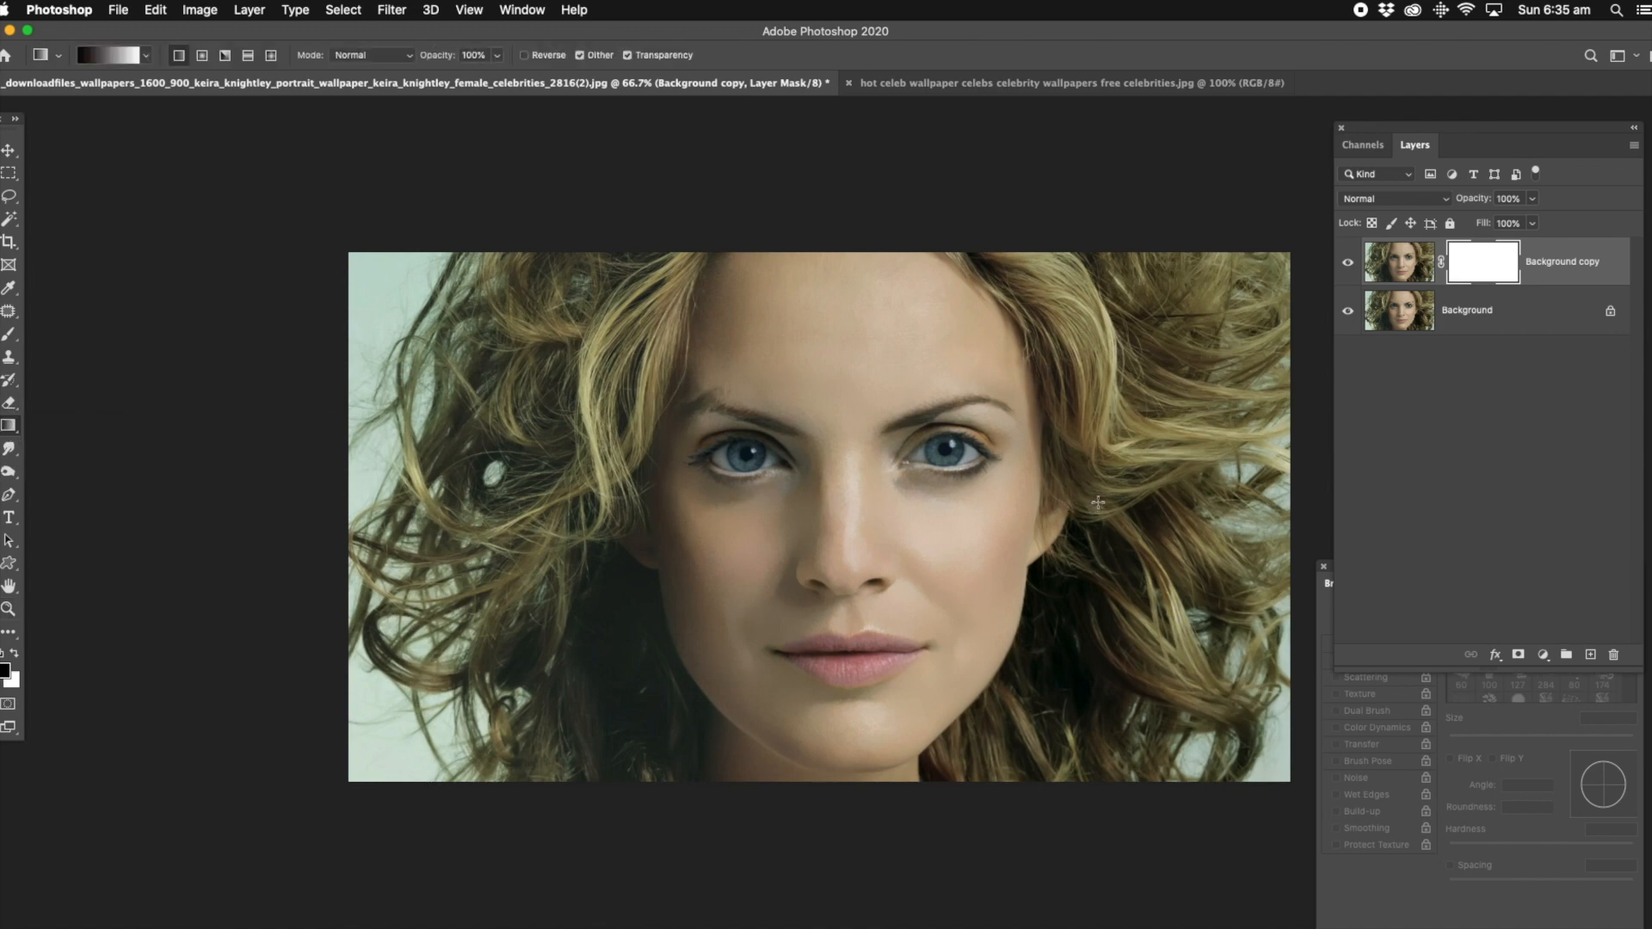
{"action": "left_click_drag", "start_coordinate": [1069, 497], "coordinate": [615, 501]}
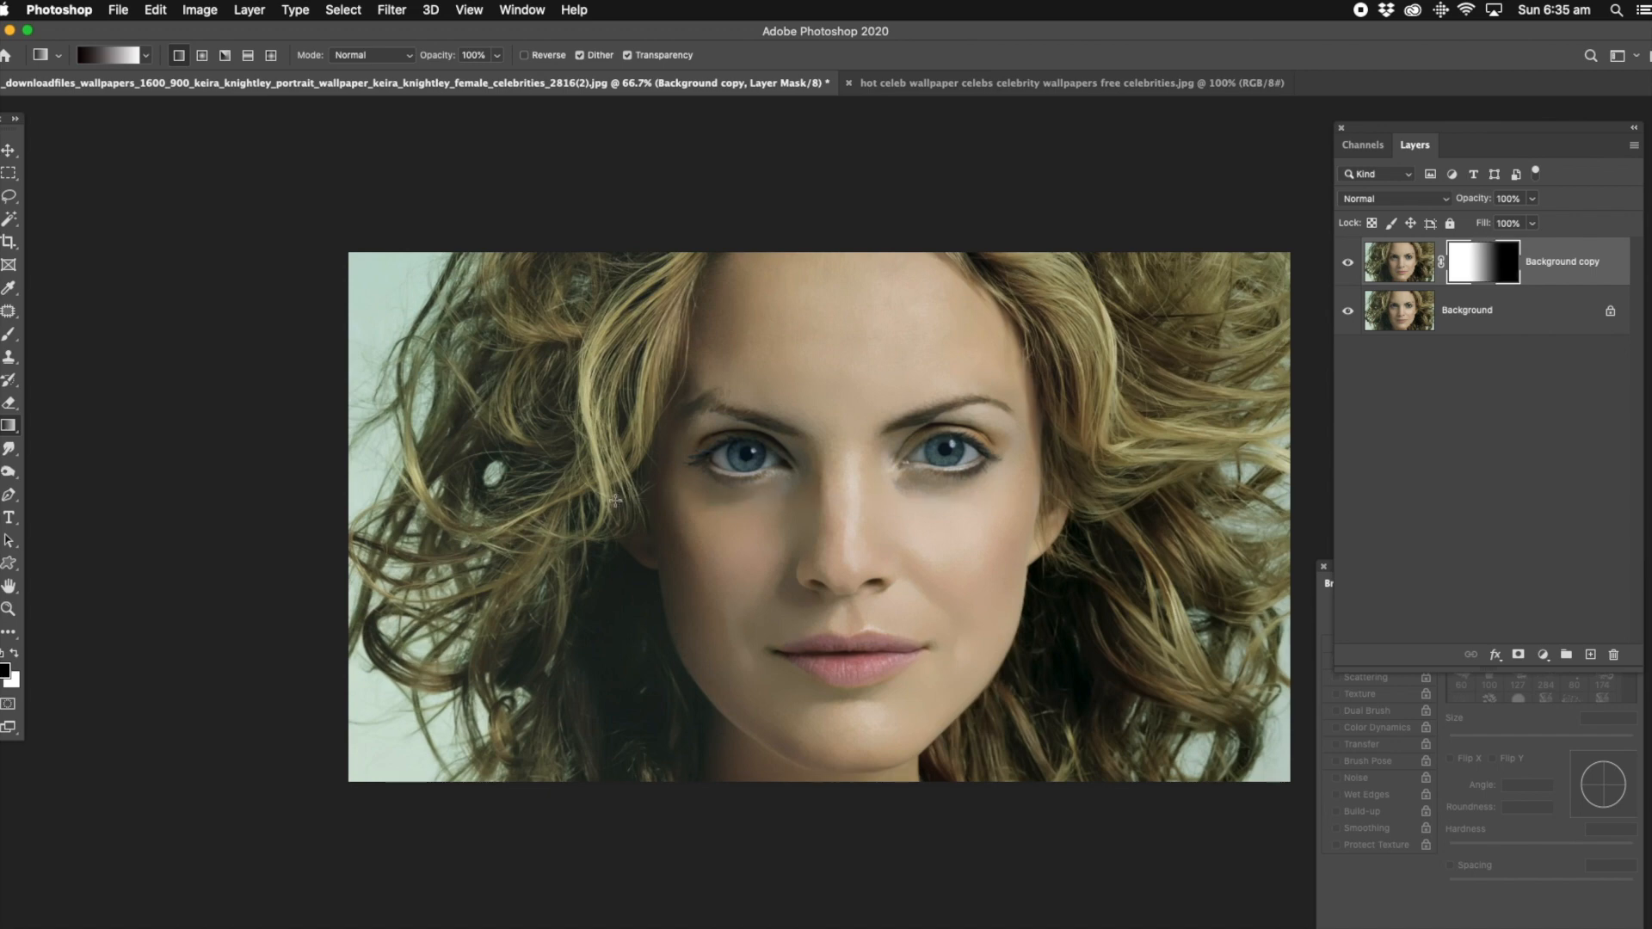
{"action": "left_click", "coordinate": [1347, 313]}
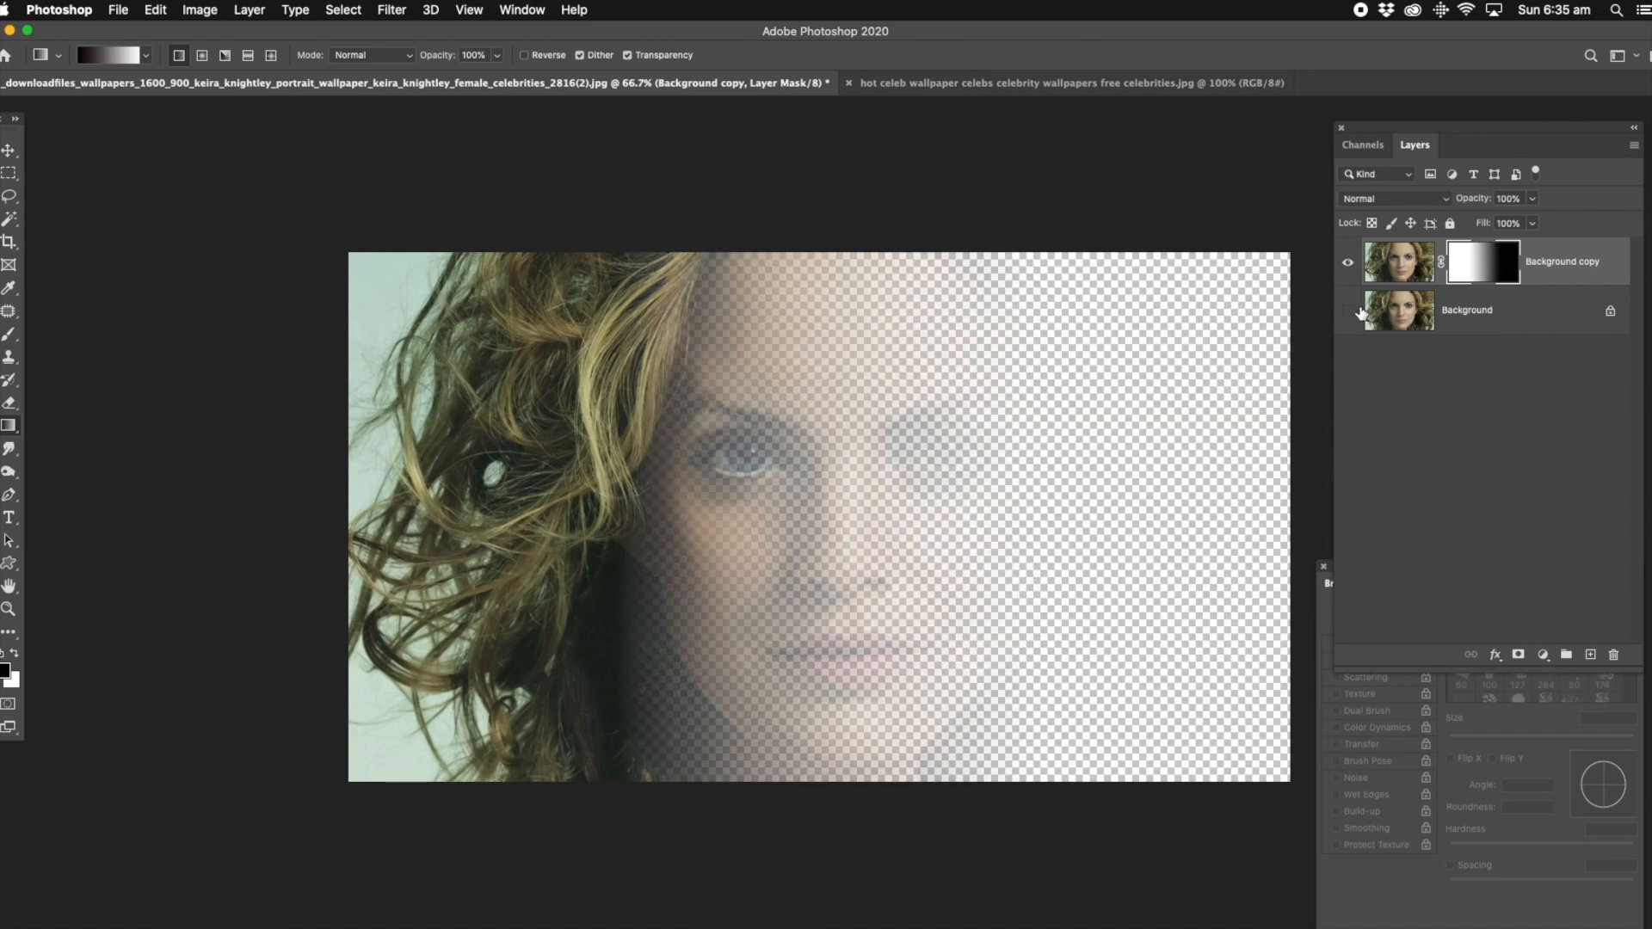
{"action": "left_click_drag", "start_coordinate": [1247, 510], "coordinate": [392, 510]}
Step: Show the Background layer again and delete the masked Background copy
{"action": "left_click", "coordinate": [1347, 311]}
{"action": "left_click", "coordinate": [1407, 265]}
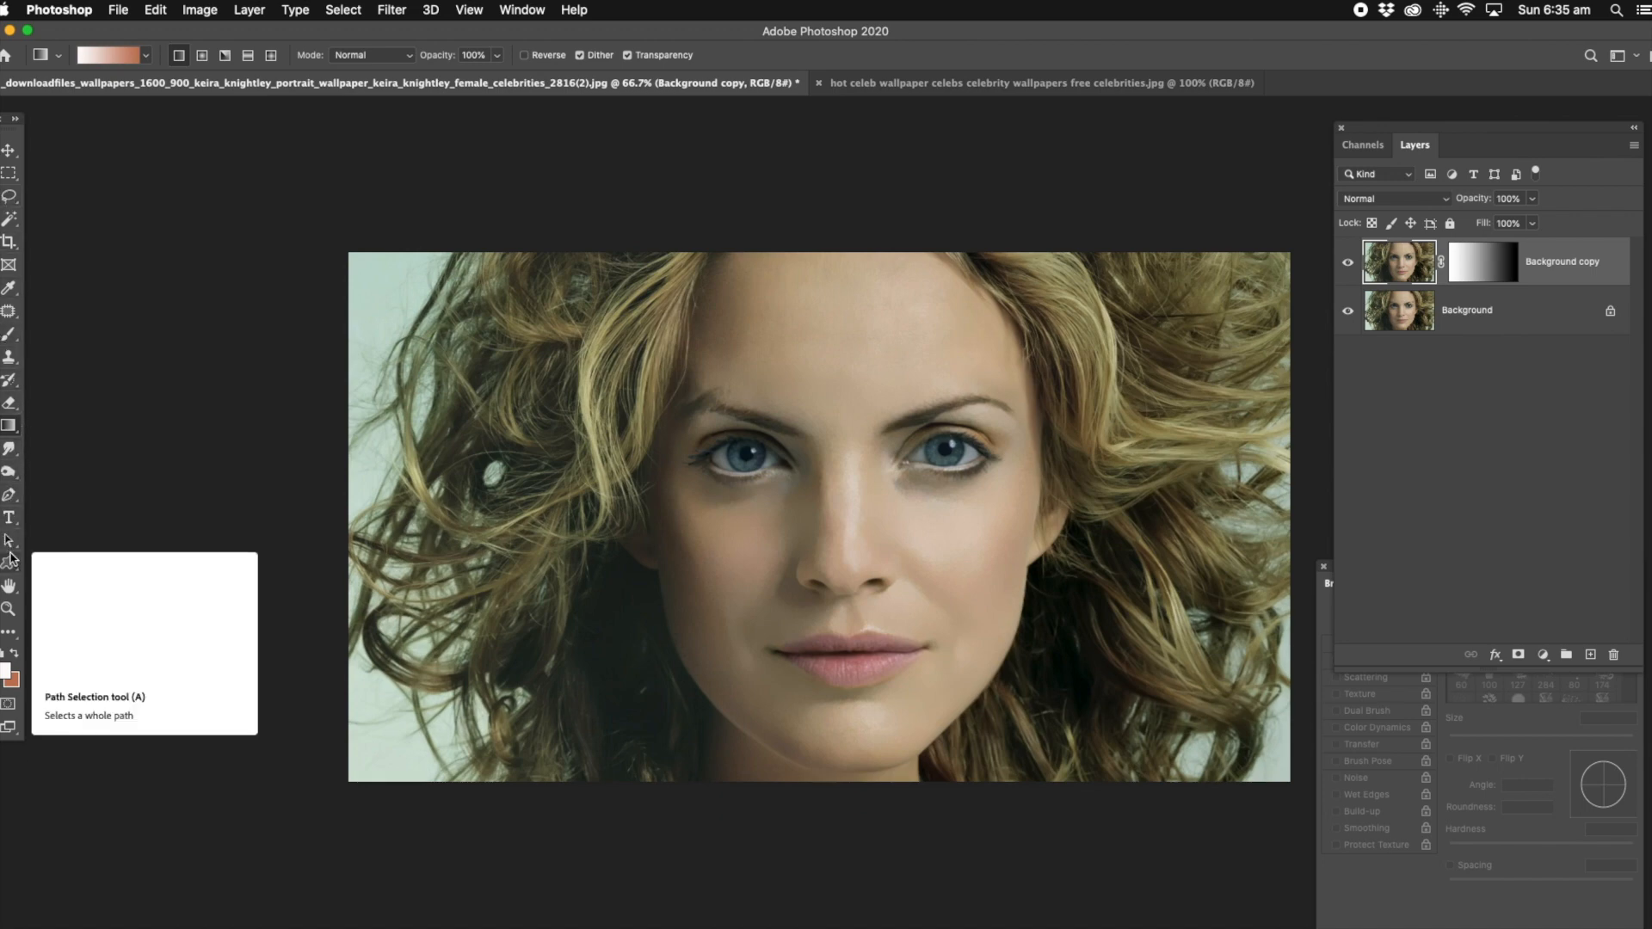
{"action": "left_click_drag", "start_coordinate": [1437, 256], "coordinate": [1613, 655]}
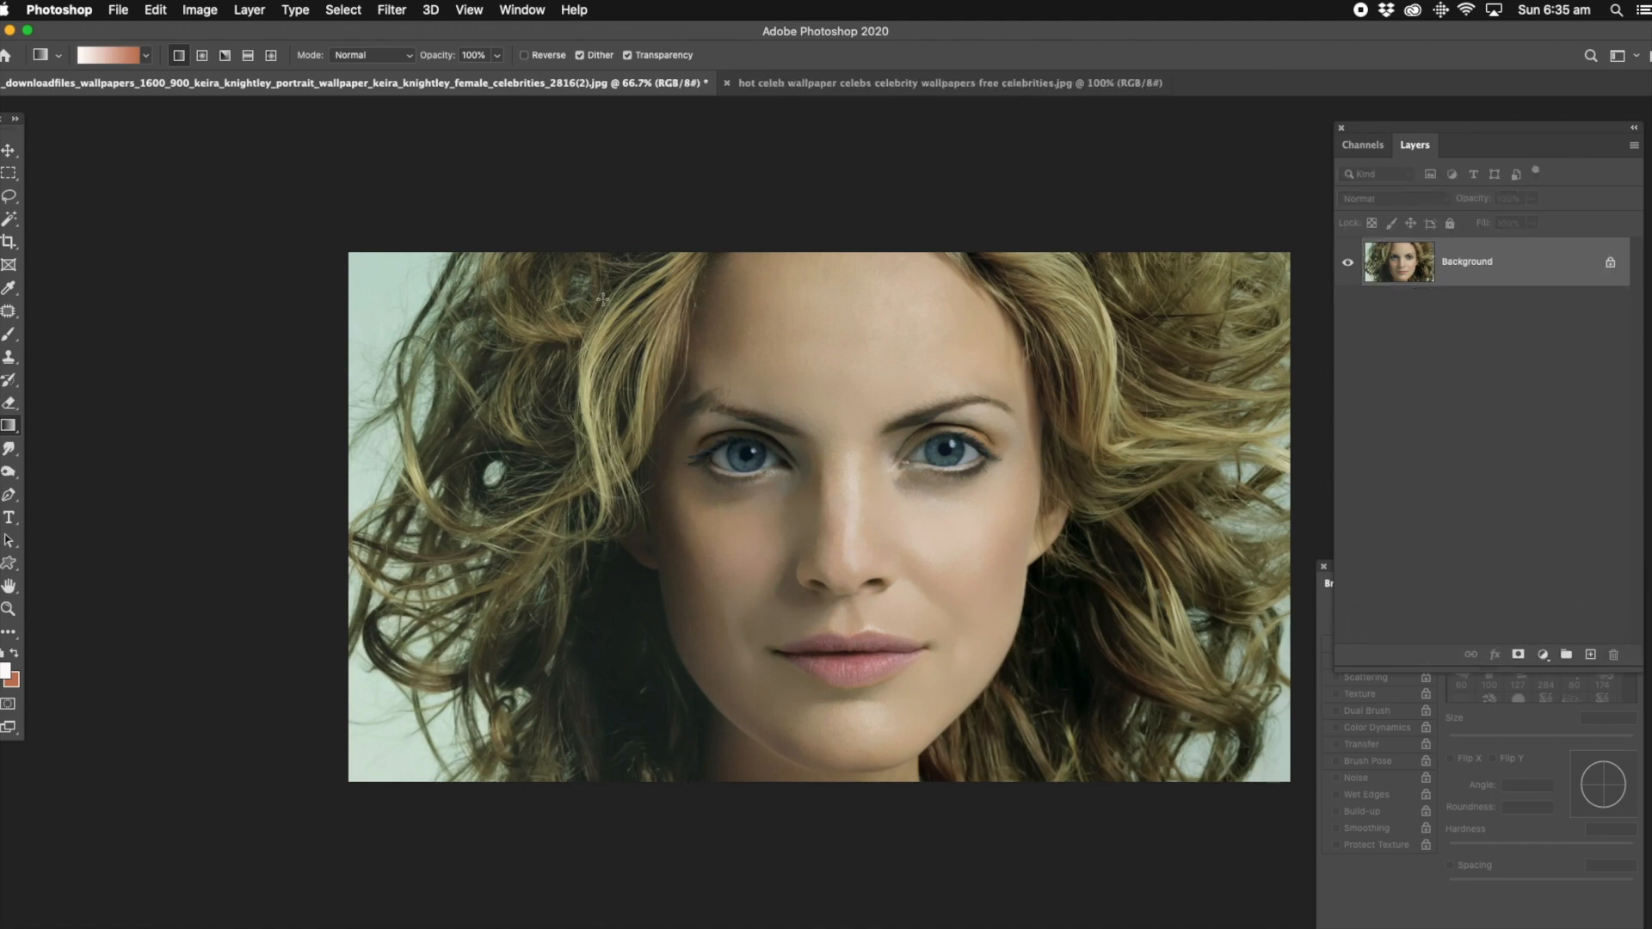
{"action": "left_click", "coordinate": [8, 176]}
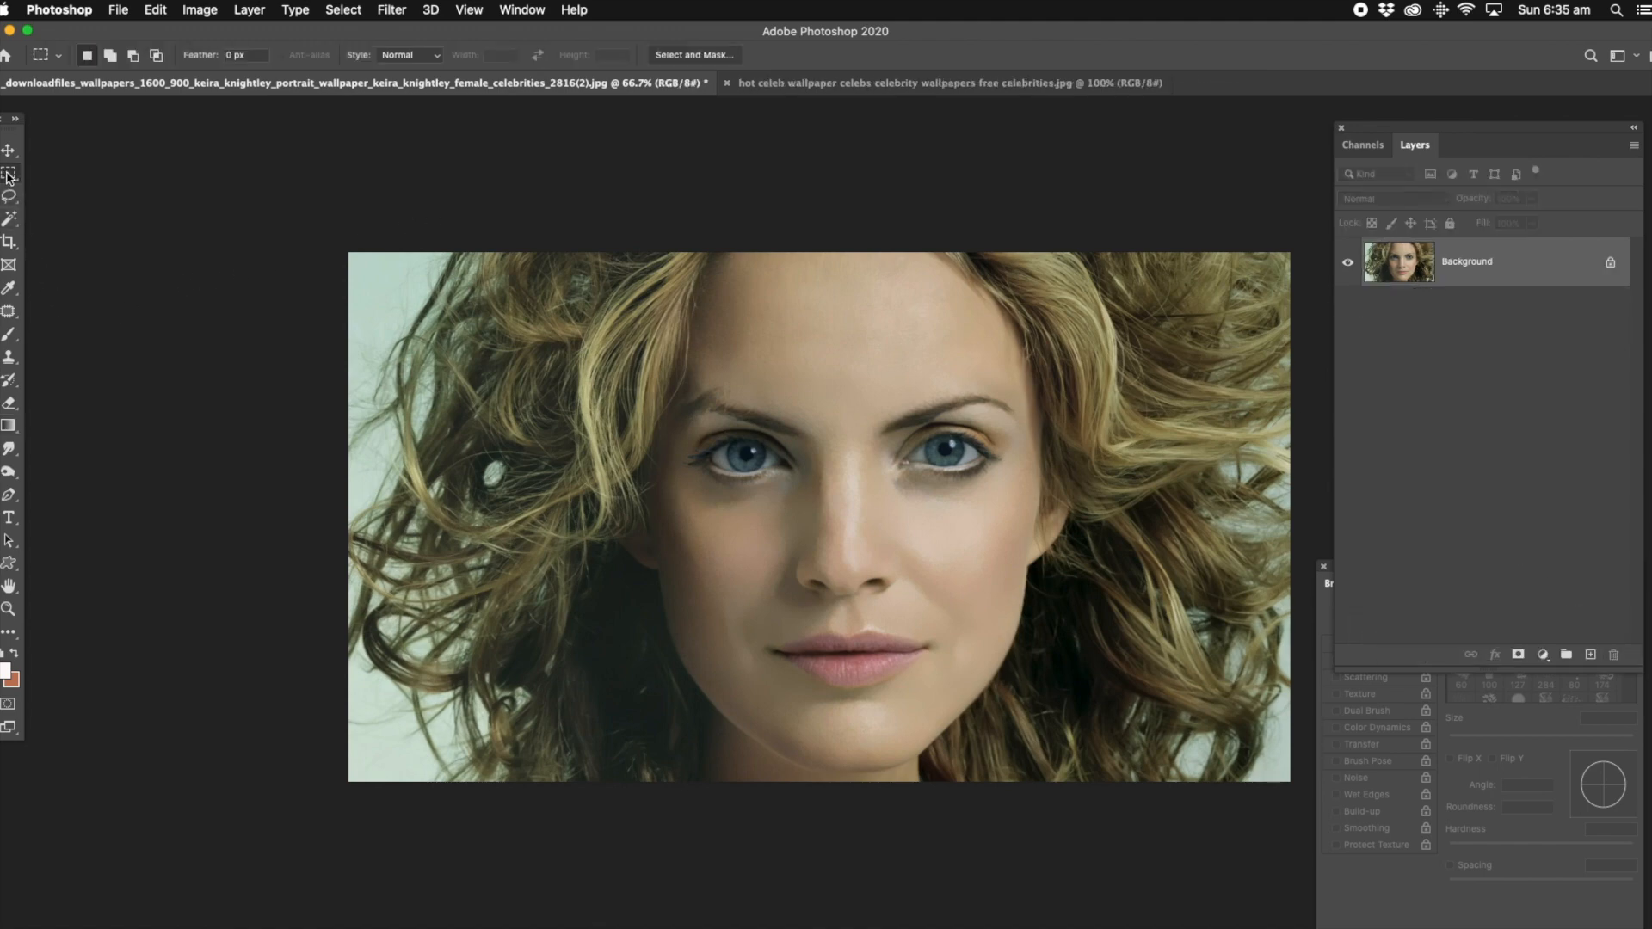
{"action": "left_click_drag", "start_coordinate": [174, 173], "coordinate": [849, 895]}
{"action": "left_click", "coordinate": [1098, 485]}
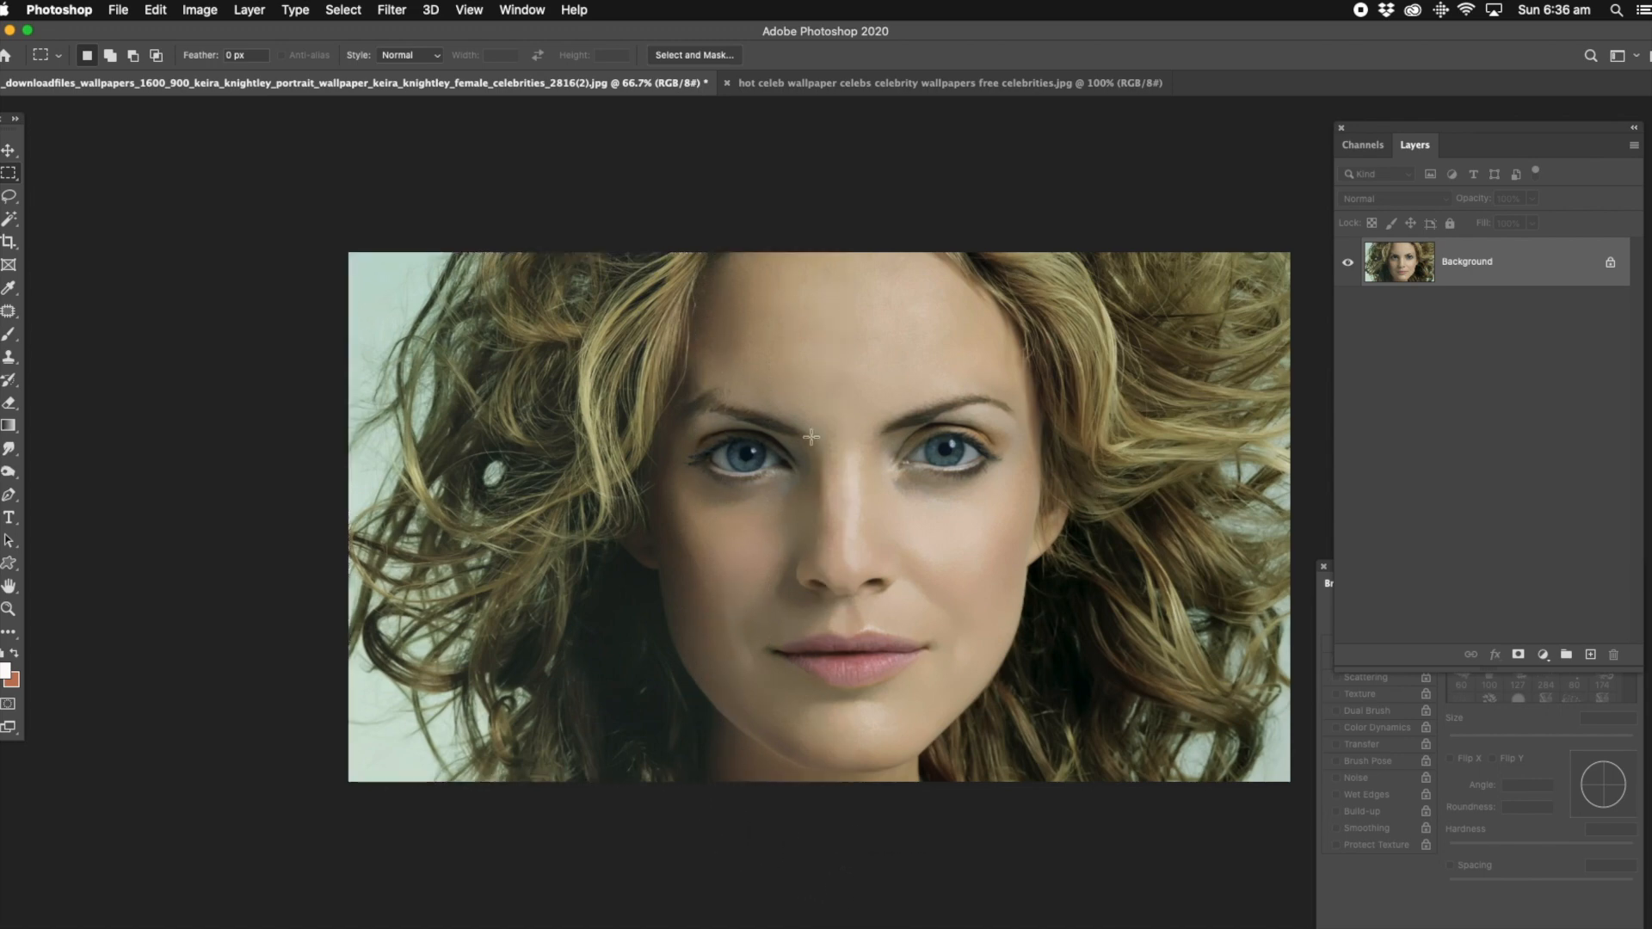
Step: Darken the shadows of the whole portrait with the Burn tool using a 3071 px brush
{"action": "left_click", "coordinate": [8, 473]}
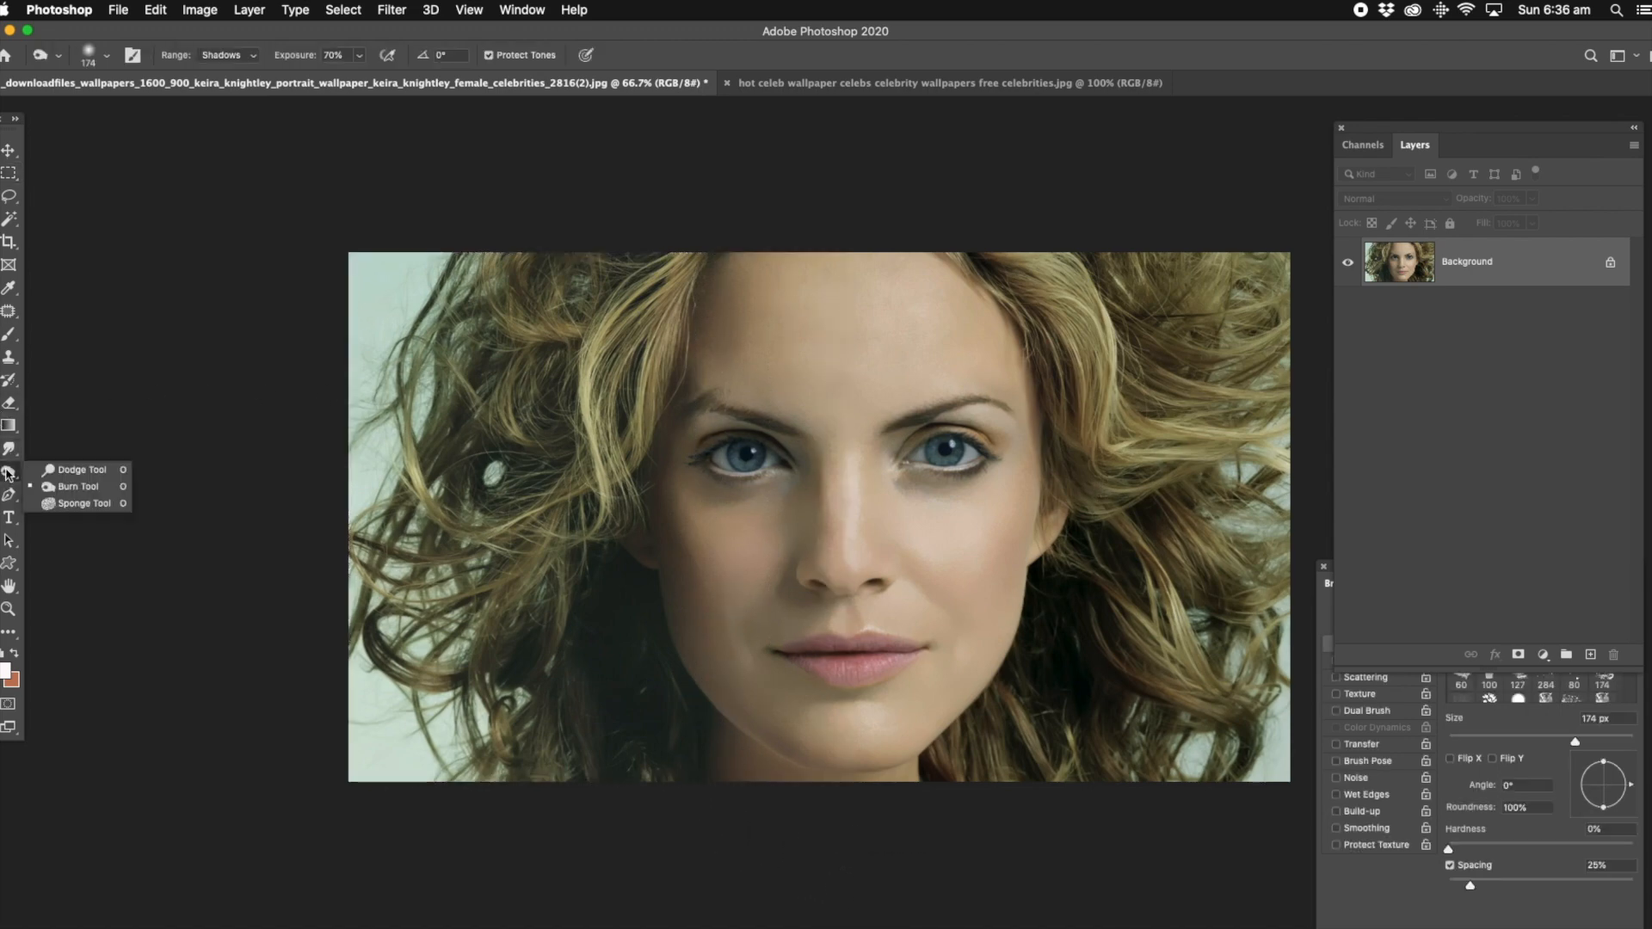
{"action": "left_click", "coordinate": [82, 487]}
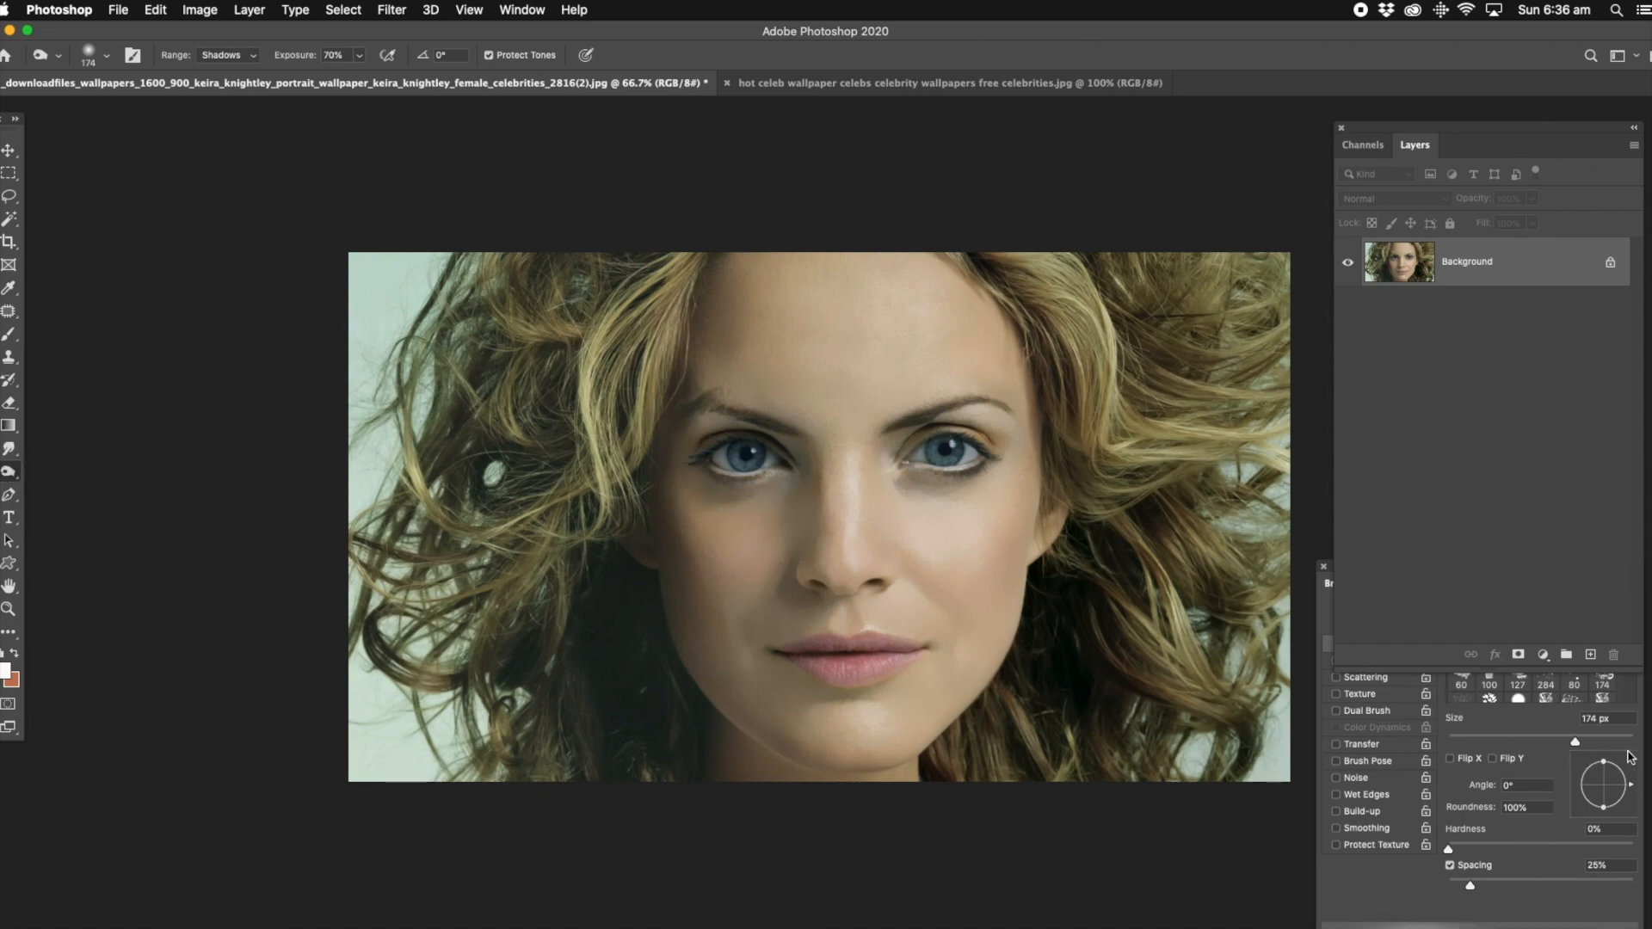
{"action": "left_click", "coordinate": [1630, 741]}
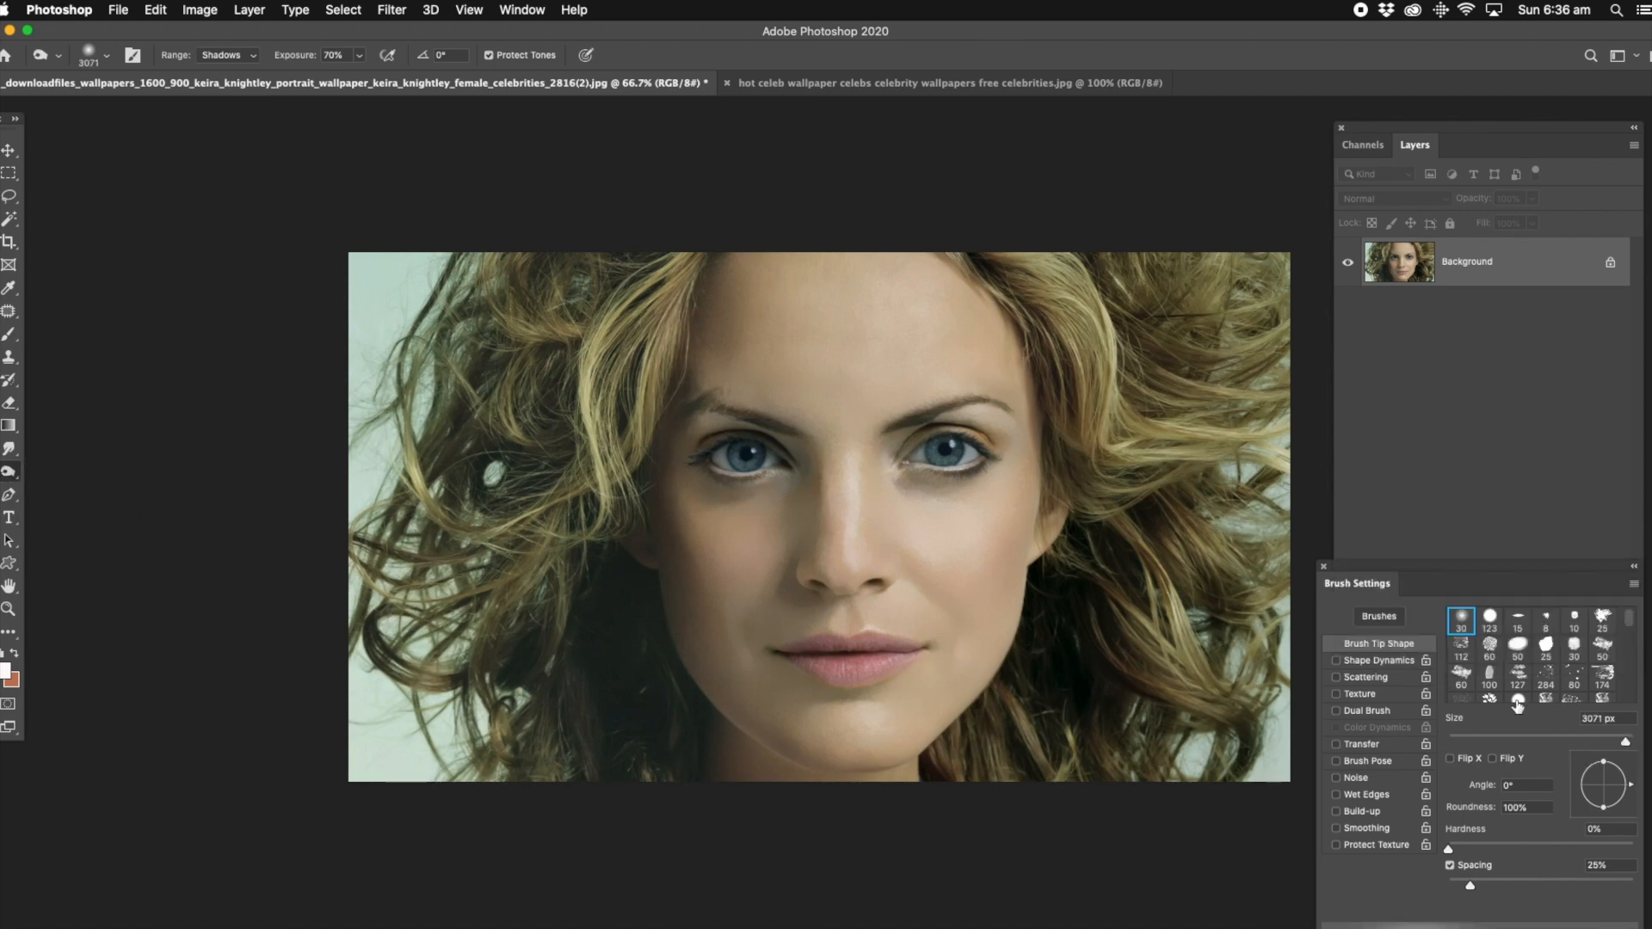
{"action": "left_click", "coordinate": [491, 348]}
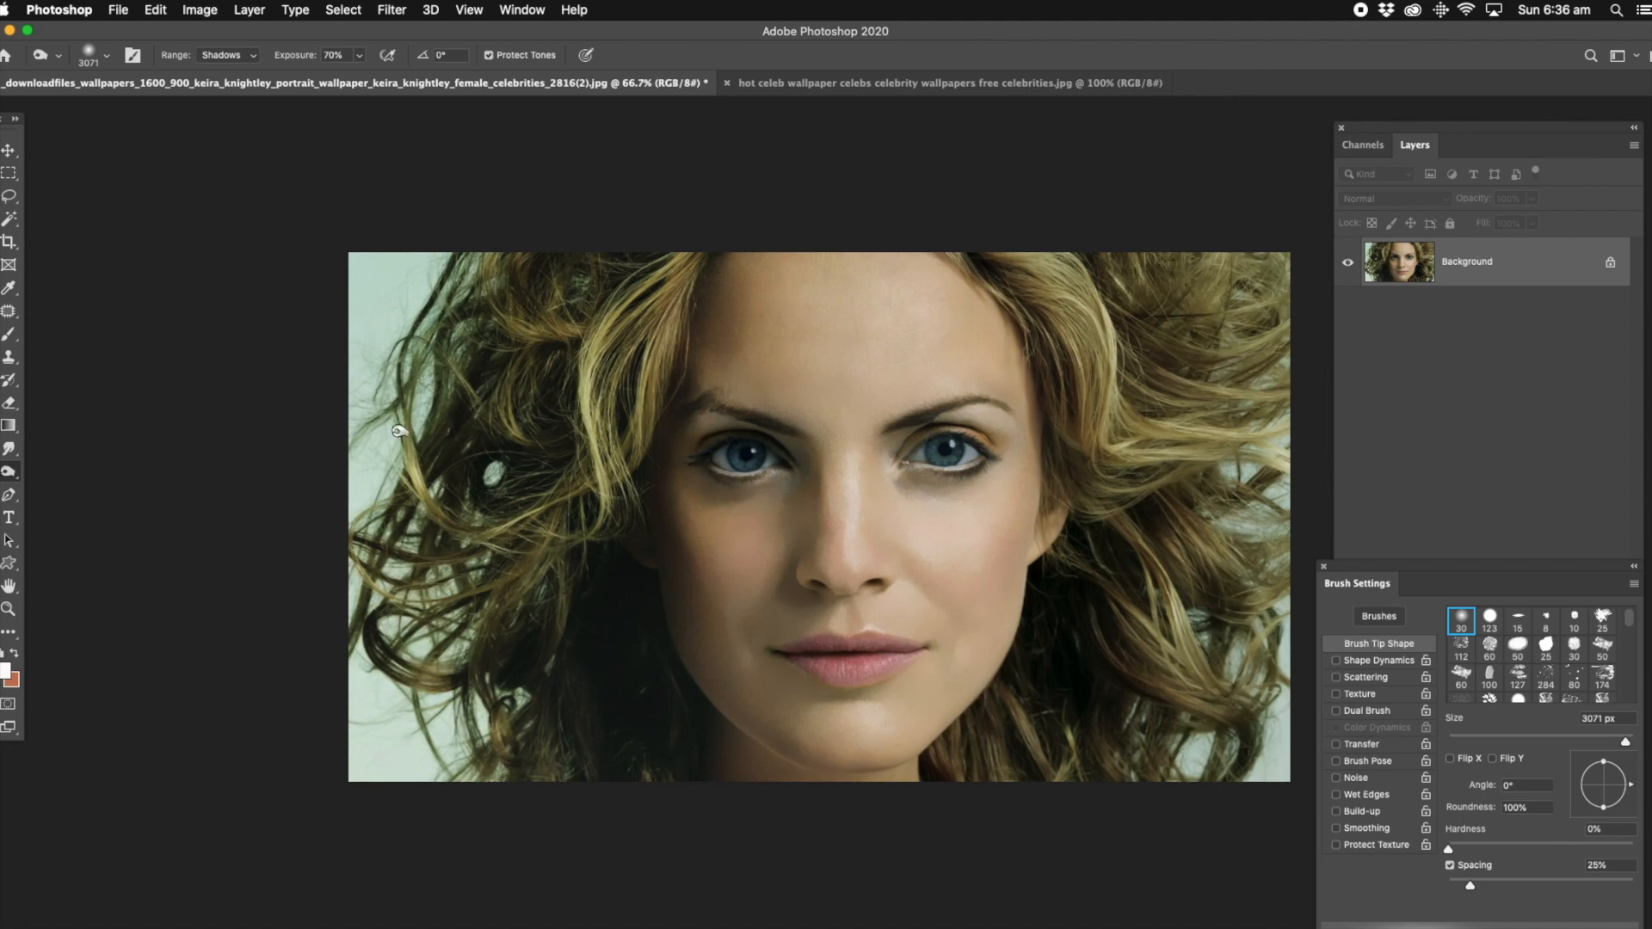
Step: Try to patch the rough marks above the left-hand eyebrow with clean forehead skin
{"action": "left_click", "coordinate": [9, 608]}
{"action": "left_click", "coordinate": [806, 483]}
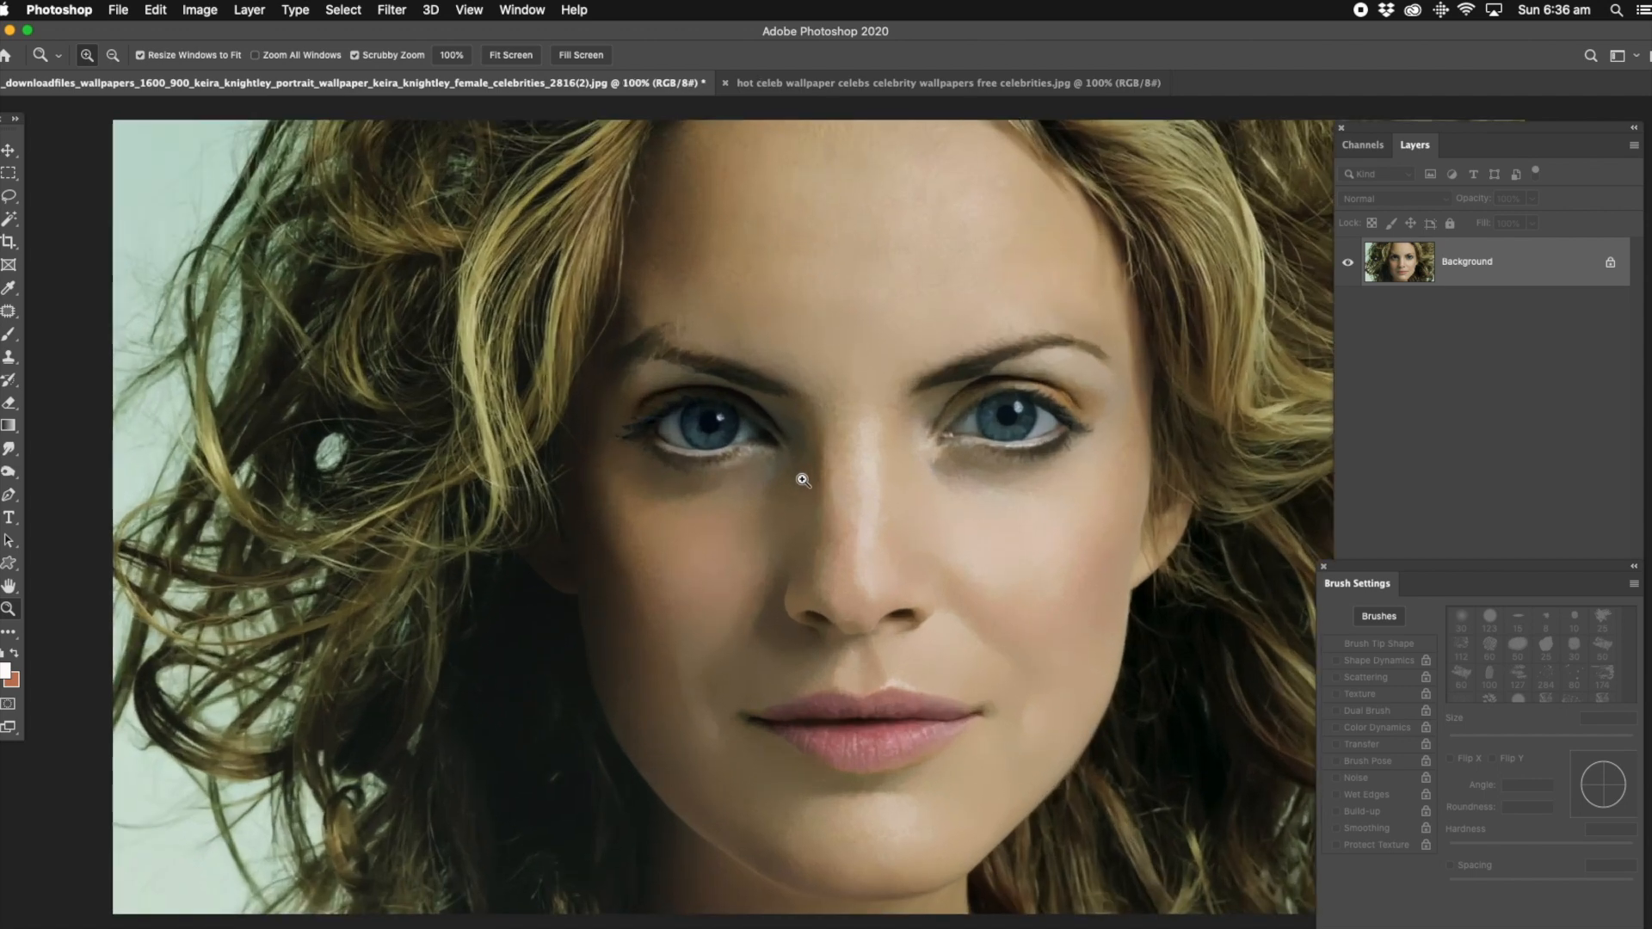
{"action": "left_click", "coordinate": [800, 474]}
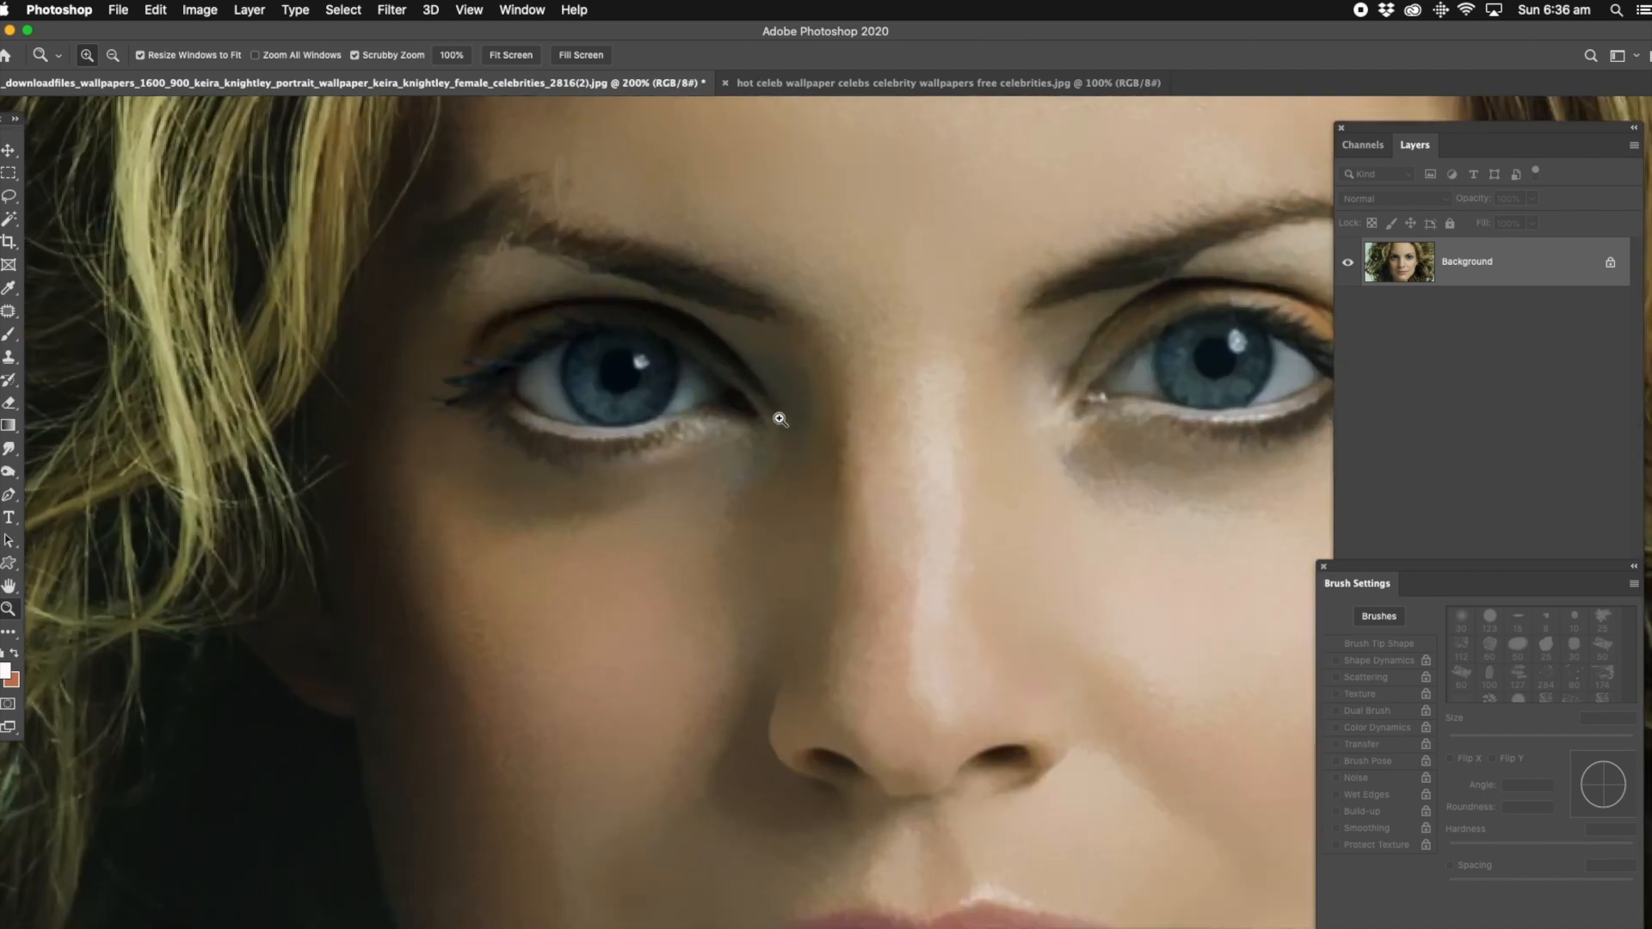
{"action": "left_click_drag", "start_coordinate": [913, 310], "coordinate": [832, 436]}
{"action": "left_click", "coordinate": [400, 390]}
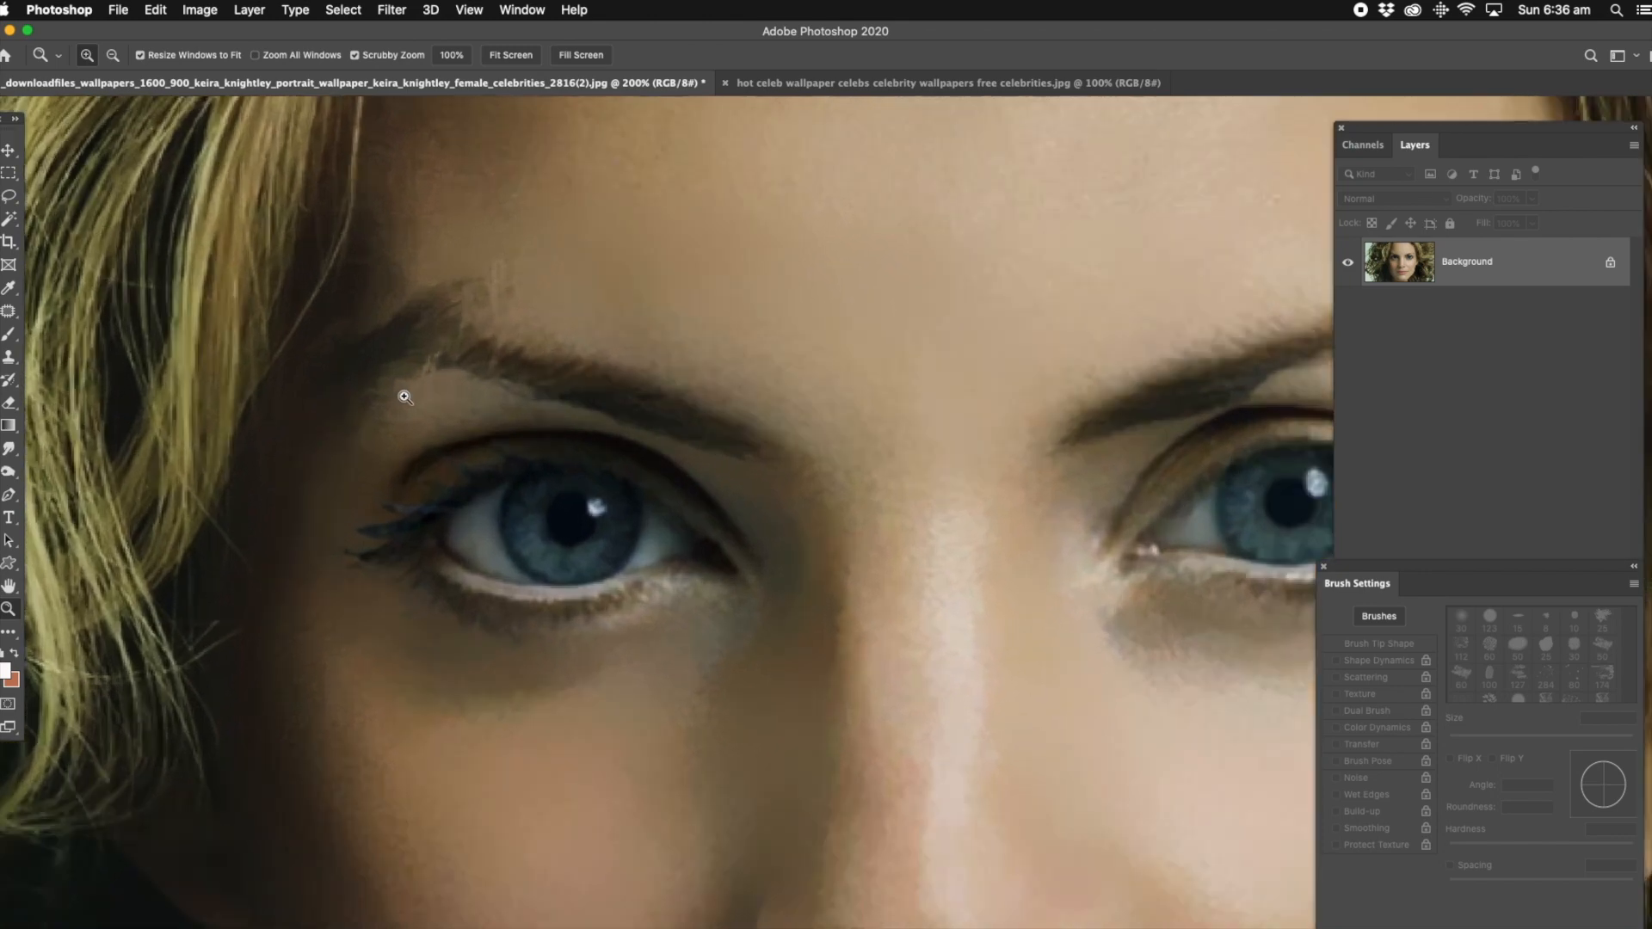
{"action": "left_click", "coordinate": [9, 311]}
{"action": "mouse_move", "coordinate": [460, 234]}
{"action": "left_mouse_down"}
{"action": "mouse_move", "coordinate": [376, 284]}
{"action": "mouse_move", "coordinate": [376, 305]}
{"action": "mouse_move", "coordinate": [608, 343]}
{"action": "mouse_move", "coordinate": [542, 295]}
{"action": "mouse_move", "coordinate": [570, 232]}
{"action": "mouse_move", "coordinate": [554, 182]}
{"action": "left_mouse_up"}
{"action": "key", "text": "cmd+d"}
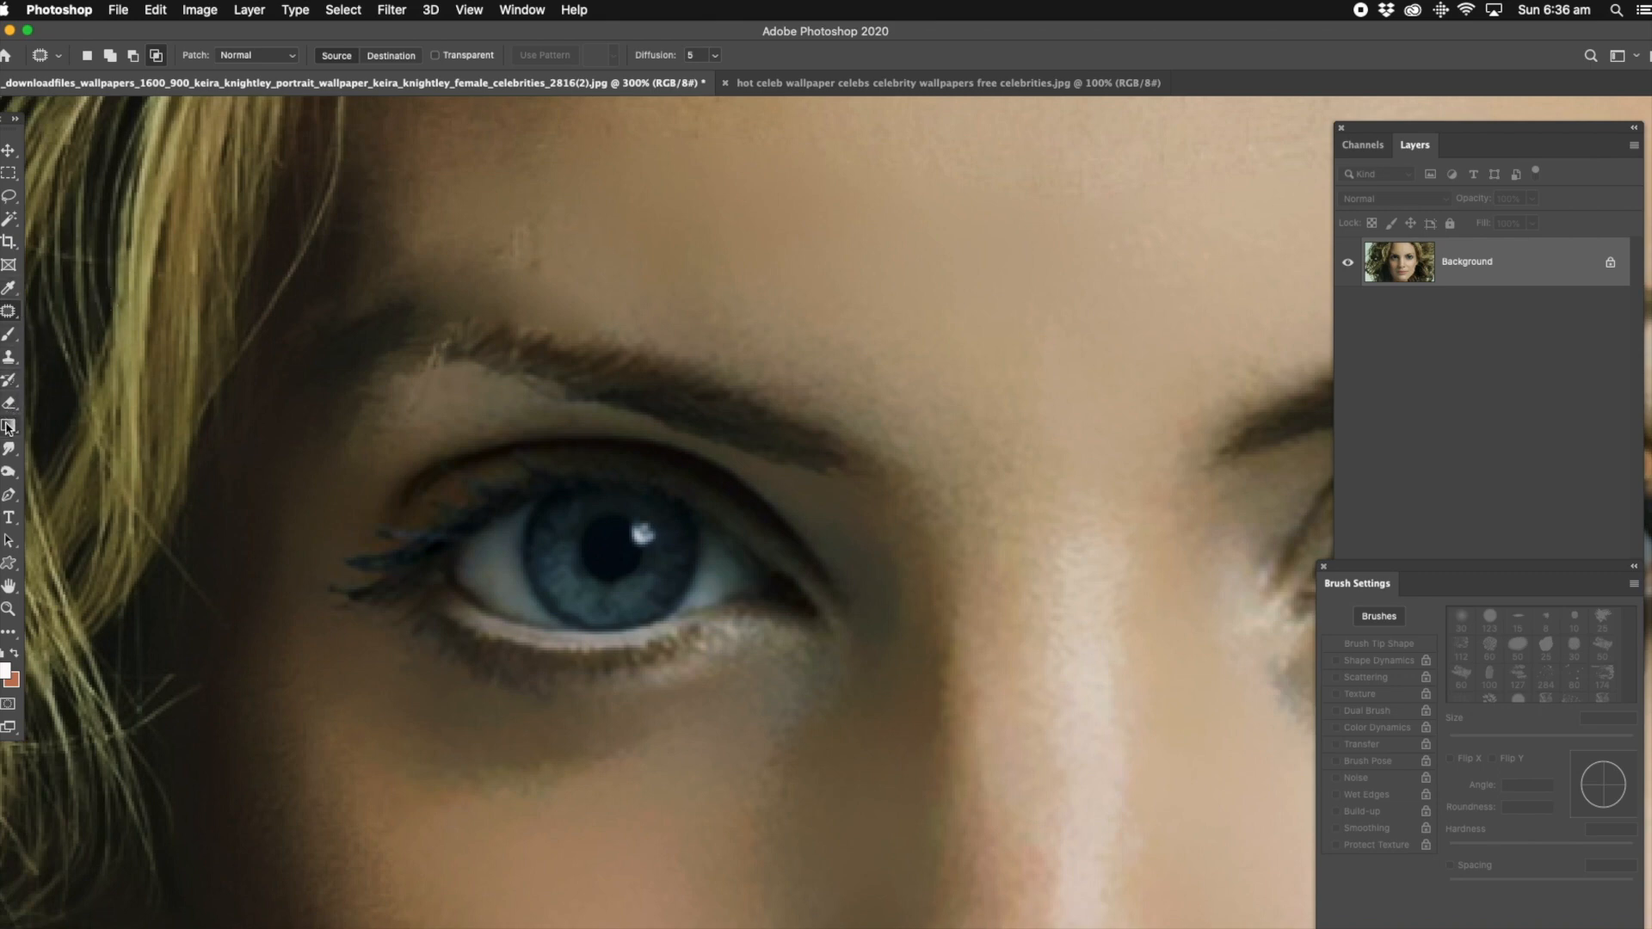
Step: Clone clean forehead skin over the marks above the left-hand eyebrow and along its upper edge with a 25 px brush
{"action": "left_click", "coordinate": [11, 360]}
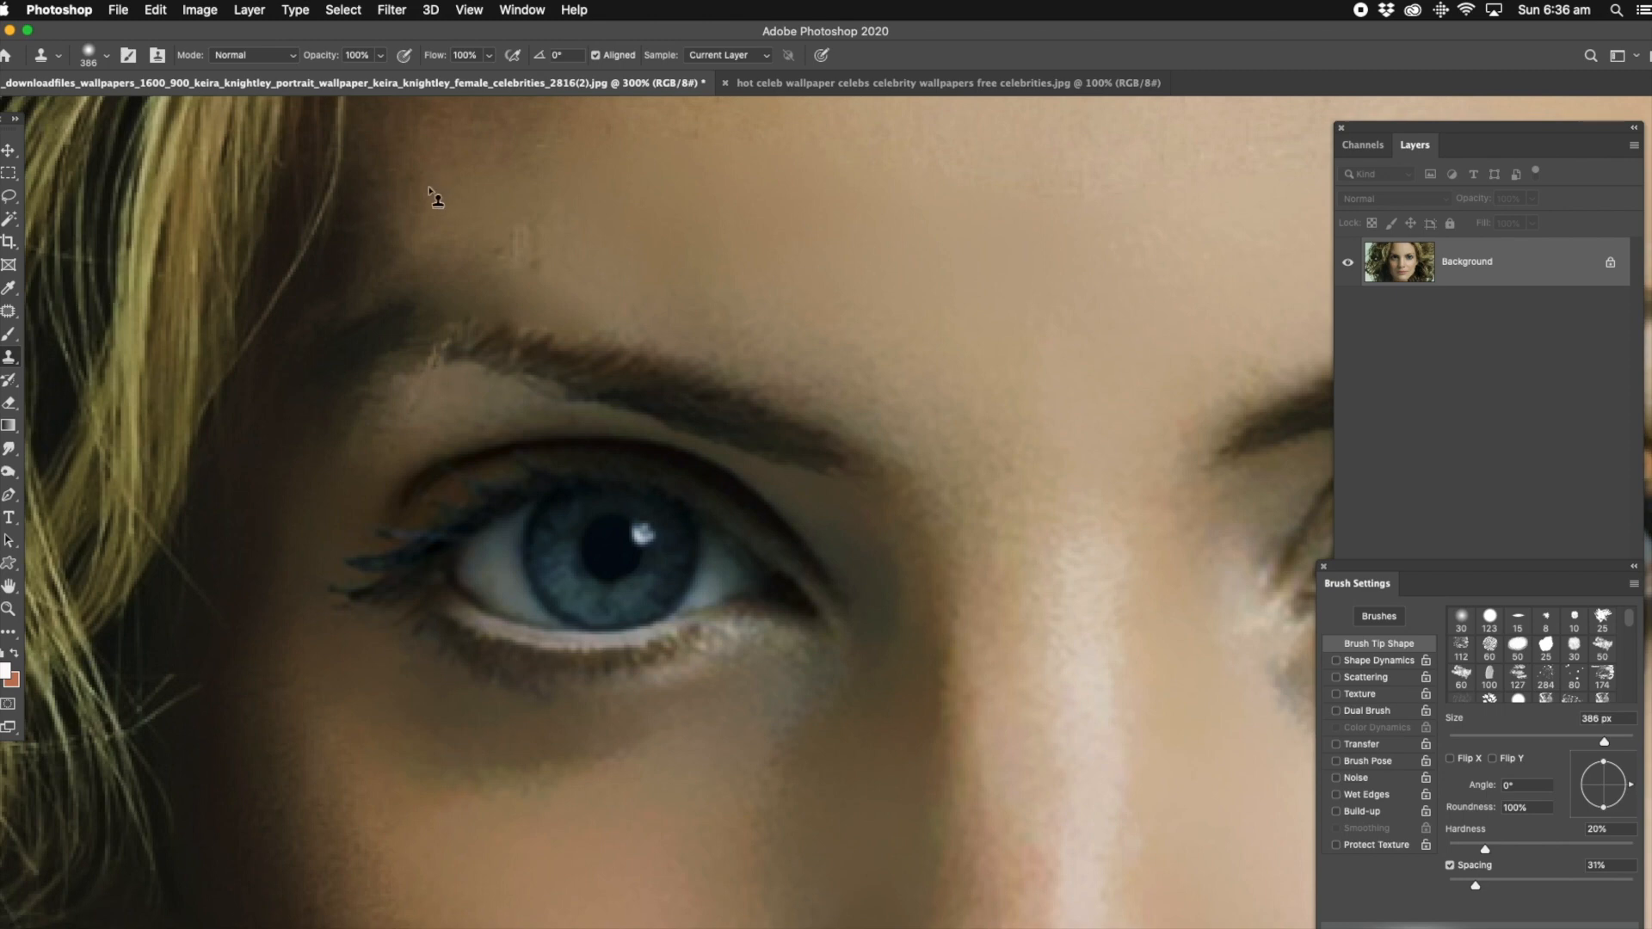
{"action": "left_click_drag", "start_coordinate": [428, 192], "coordinate": [416, 293]}
{"action": "key", "text": "super+z"}
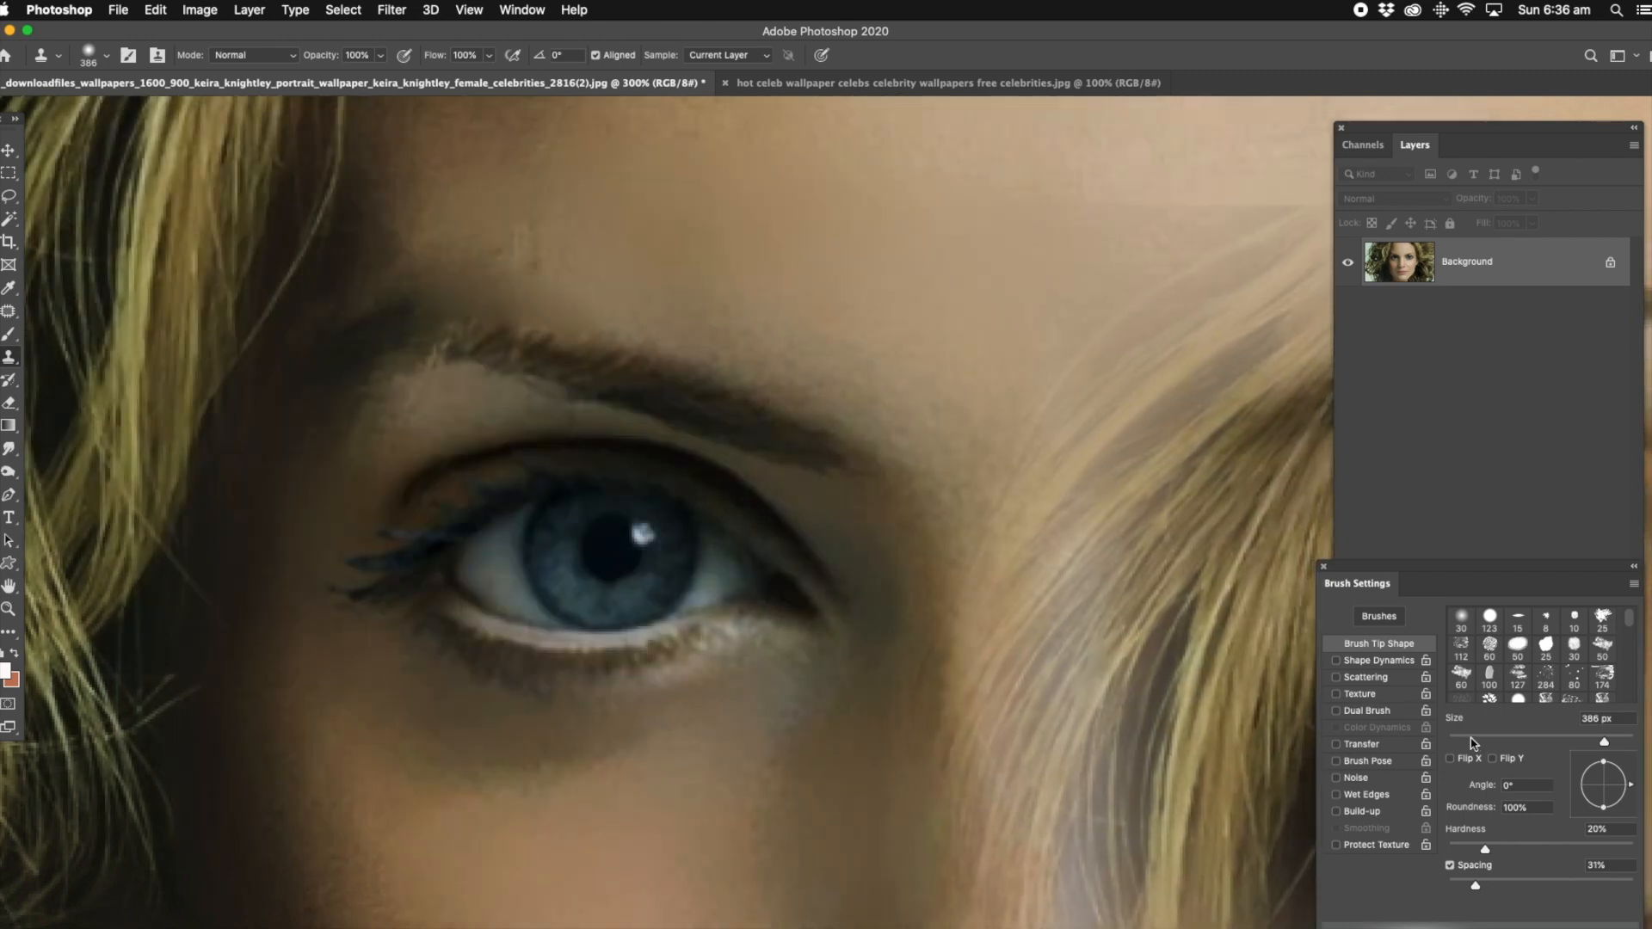
{"action": "left_click", "coordinate": [419, 200], "text": "alt"}
{"action": "left_click", "coordinate": [405, 255]}
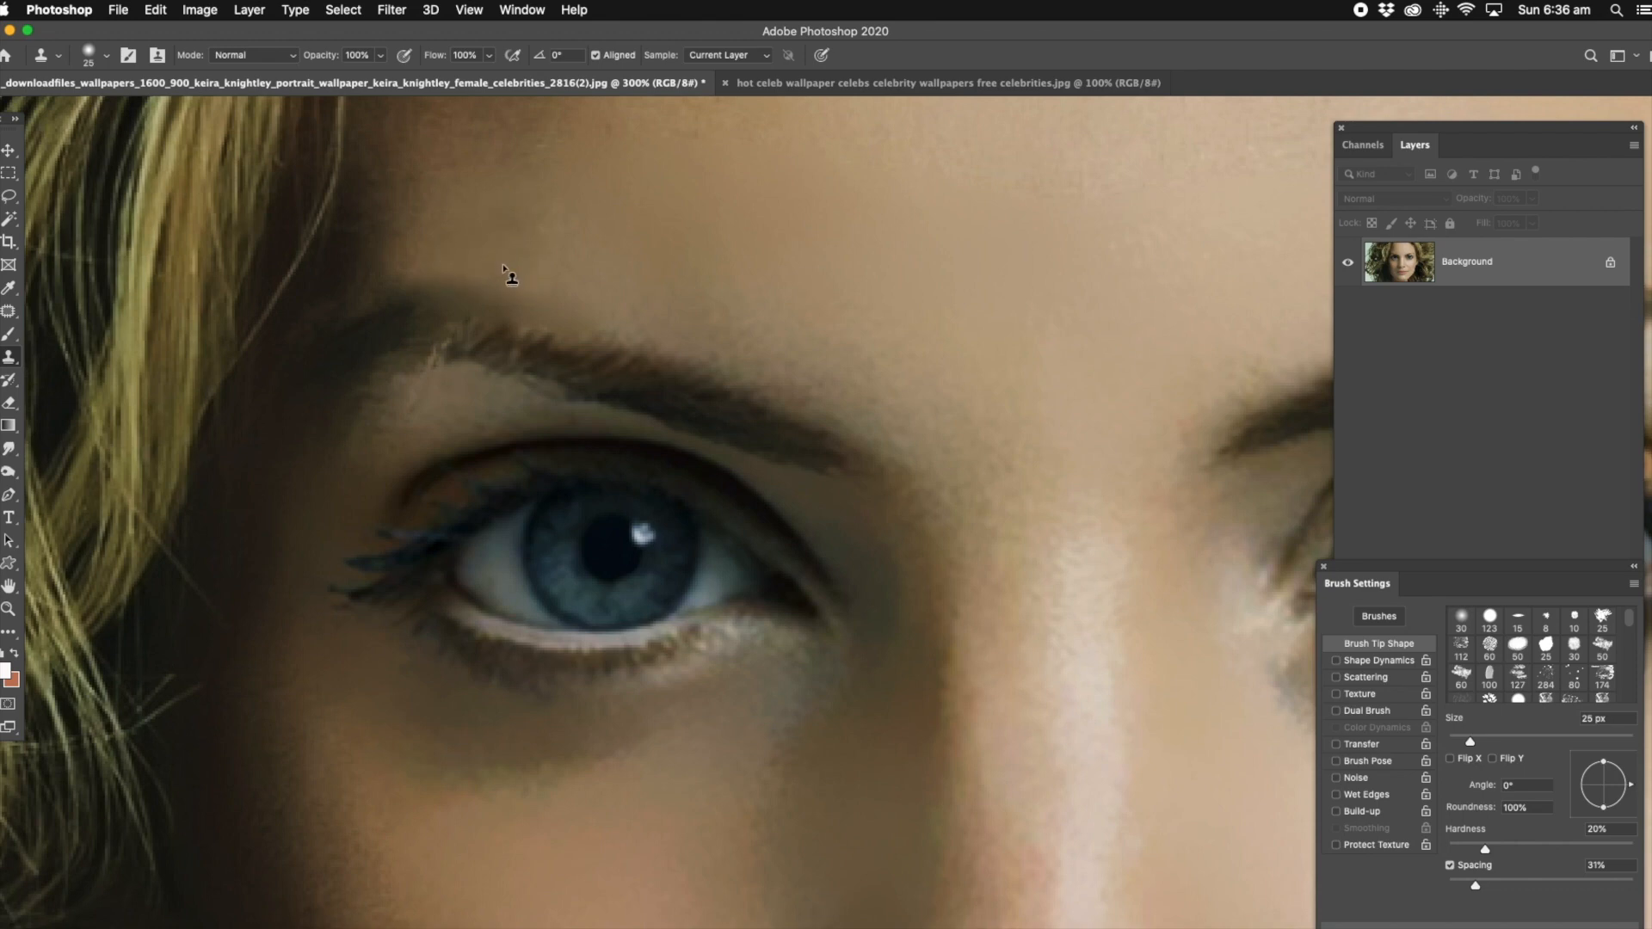
{"action": "left_click", "coordinate": [378, 285]}
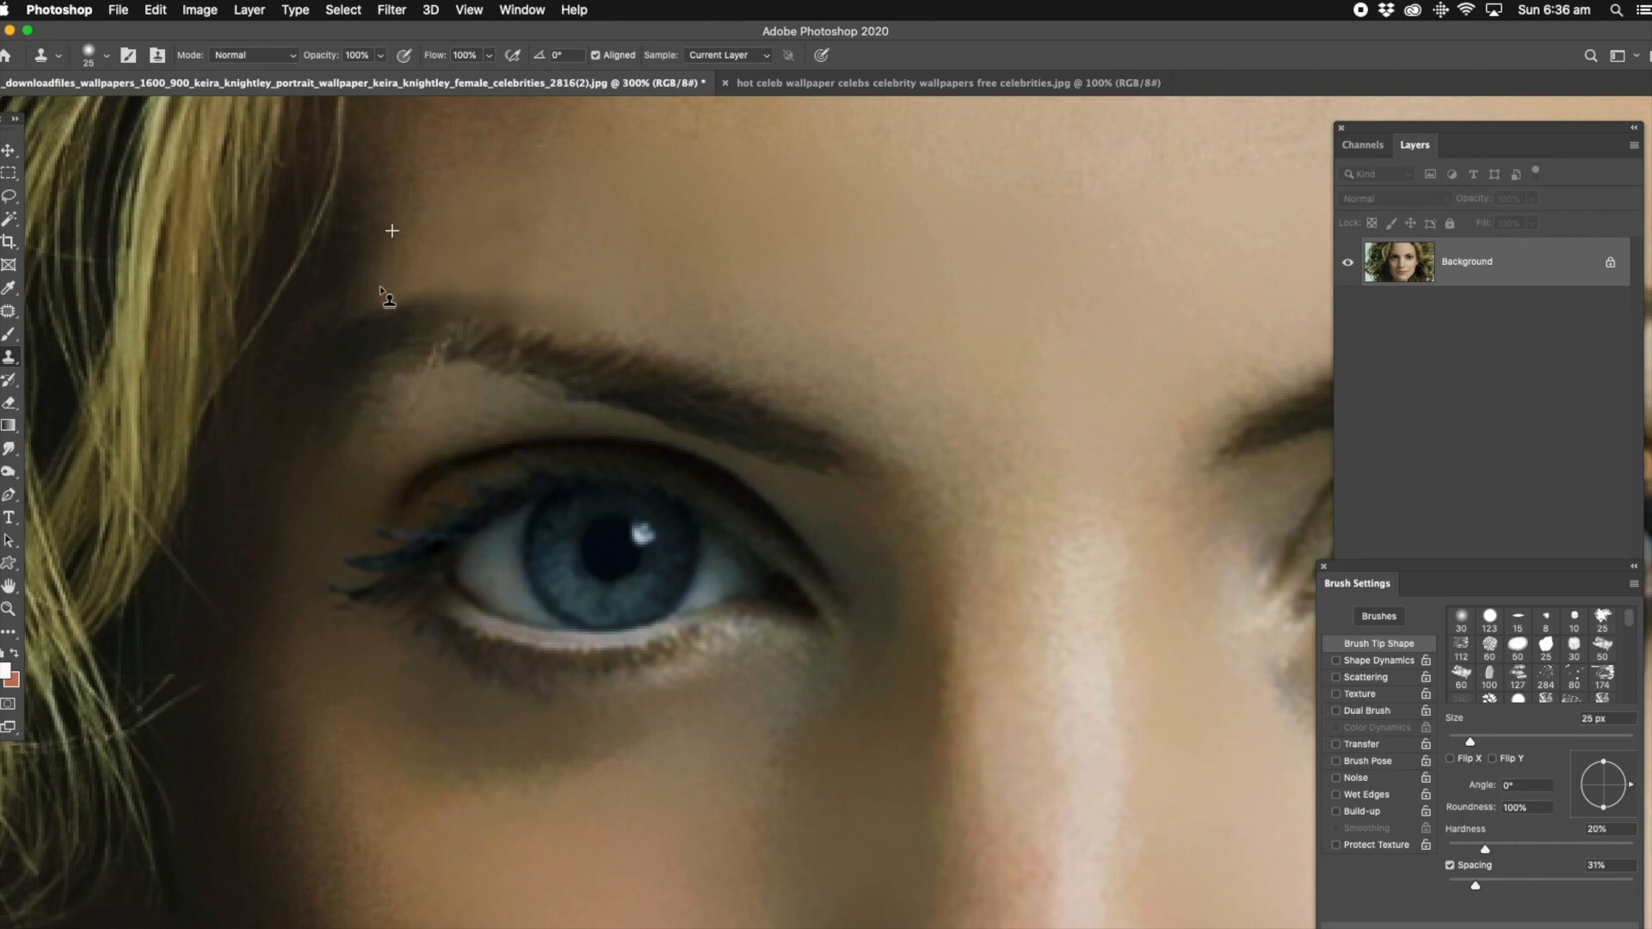
{"action": "mouse_move", "coordinate": [503, 281]}
{"action": "left_mouse_down"}
{"action": "mouse_move", "coordinate": [559, 286]}
{"action": "mouse_move", "coordinate": [408, 277]}
{"action": "mouse_move", "coordinate": [368, 288]}
{"action": "mouse_move", "coordinate": [353, 313]}
{"action": "mouse_move", "coordinate": [400, 286]}
{"action": "left_mouse_up"}
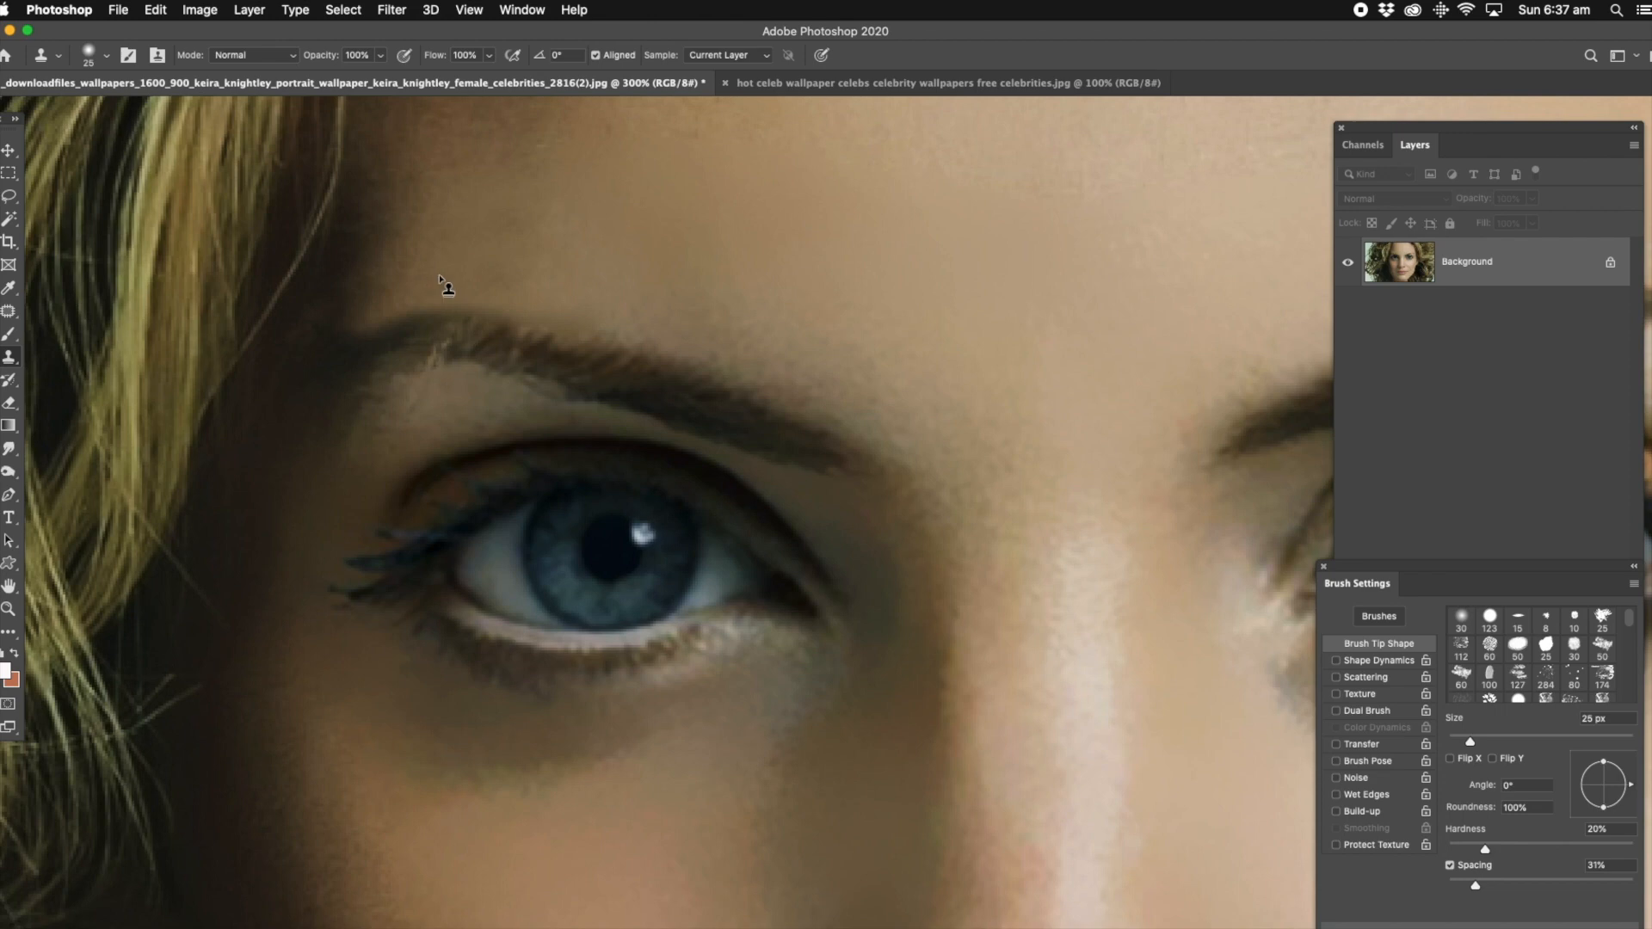
Step: Patch the outer end of the left-hand eyebrow and the rough spot in the brow, clearing each selection
{"action": "left_click", "coordinate": [8, 313]}
{"action": "mouse_move", "coordinate": [350, 296]}
{"action": "left_mouse_down"}
{"action": "mouse_move", "coordinate": [339, 343]}
{"action": "mouse_move", "coordinate": [396, 326]}
{"action": "mouse_move", "coordinate": [367, 320]}
{"action": "mouse_move", "coordinate": [378, 345]}
{"action": "mouse_move", "coordinate": [407, 314]}
{"action": "mouse_move", "coordinate": [325, 337]}
{"action": "left_mouse_up"}
{"action": "left_click", "coordinate": [490, 250]}
{"action": "key", "text": "super+d"}
{"action": "mouse_move", "coordinate": [450, 349]}
{"action": "left_mouse_down"}
{"action": "mouse_move", "coordinate": [435, 362]}
{"action": "mouse_move", "coordinate": [505, 357]}
{"action": "left_mouse_up"}
{"action": "key", "text": "super+d"}
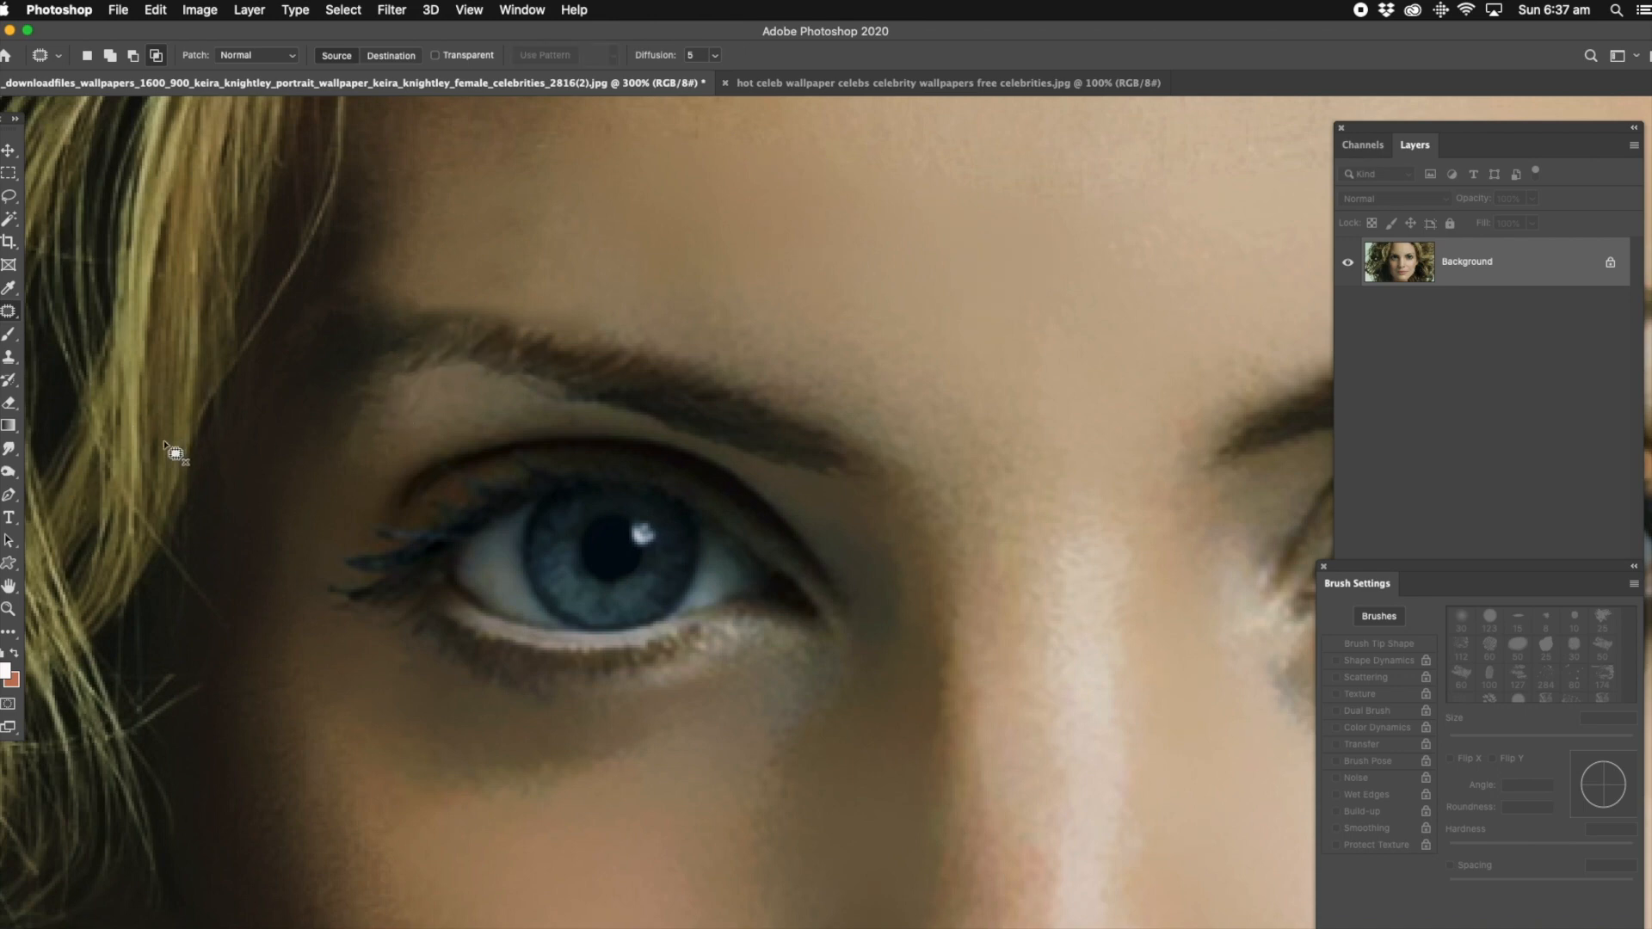
{"action": "left_click", "coordinate": [9, 610]}
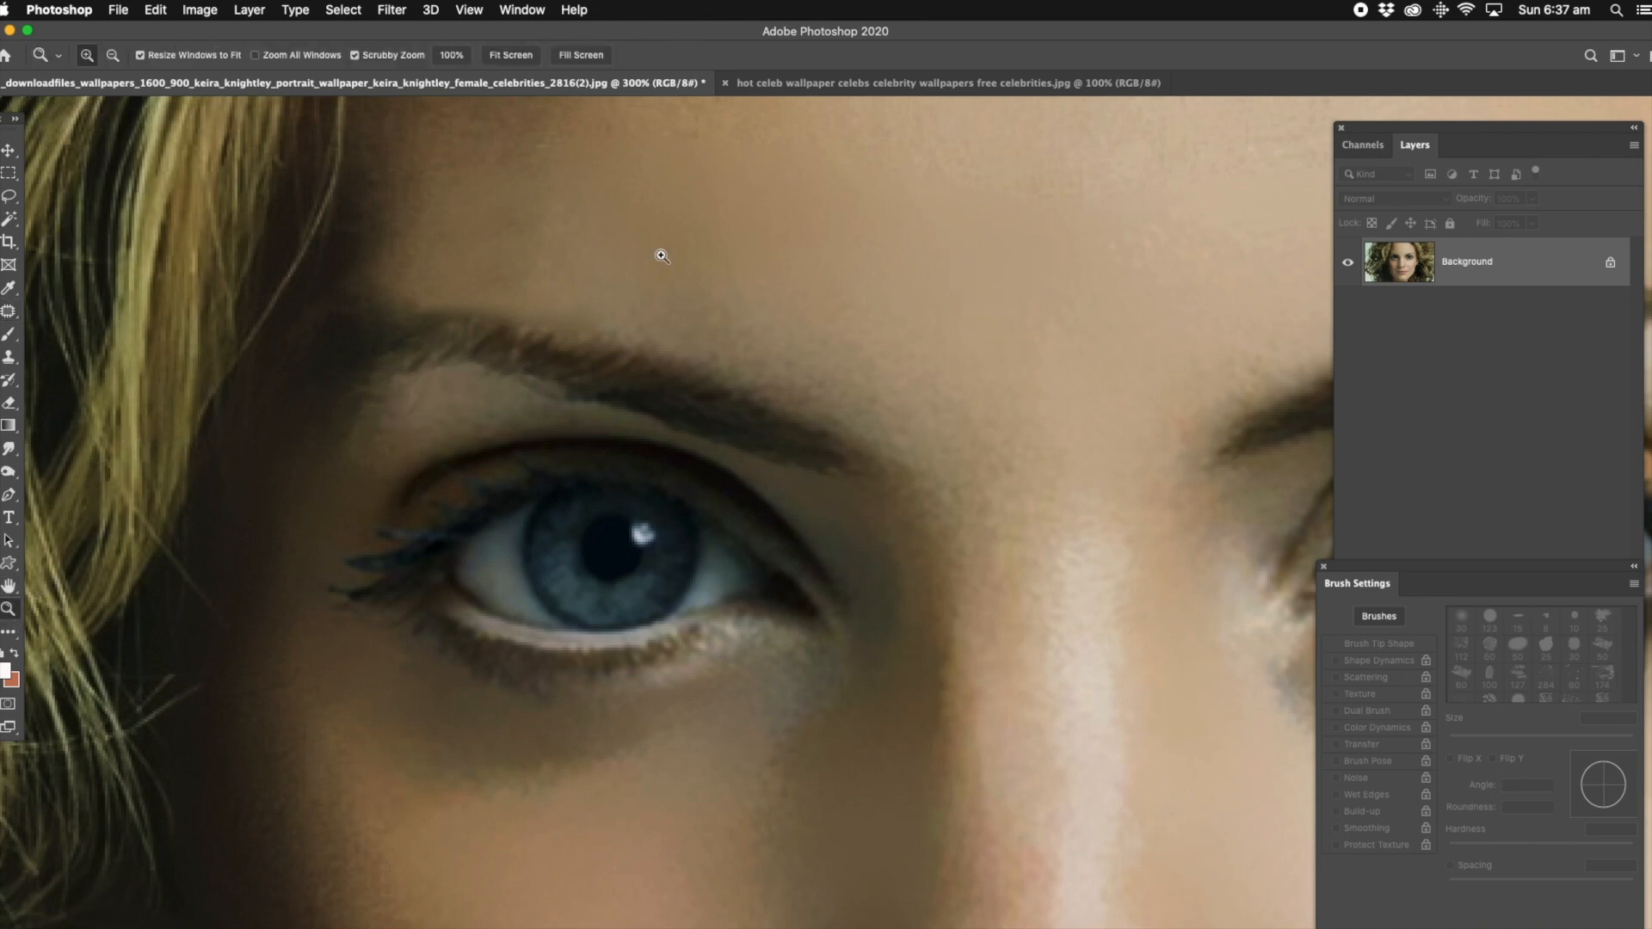
{"action": "right_click", "coordinate": [970, 287]}
{"action": "left_click", "coordinate": [1054, 294]}
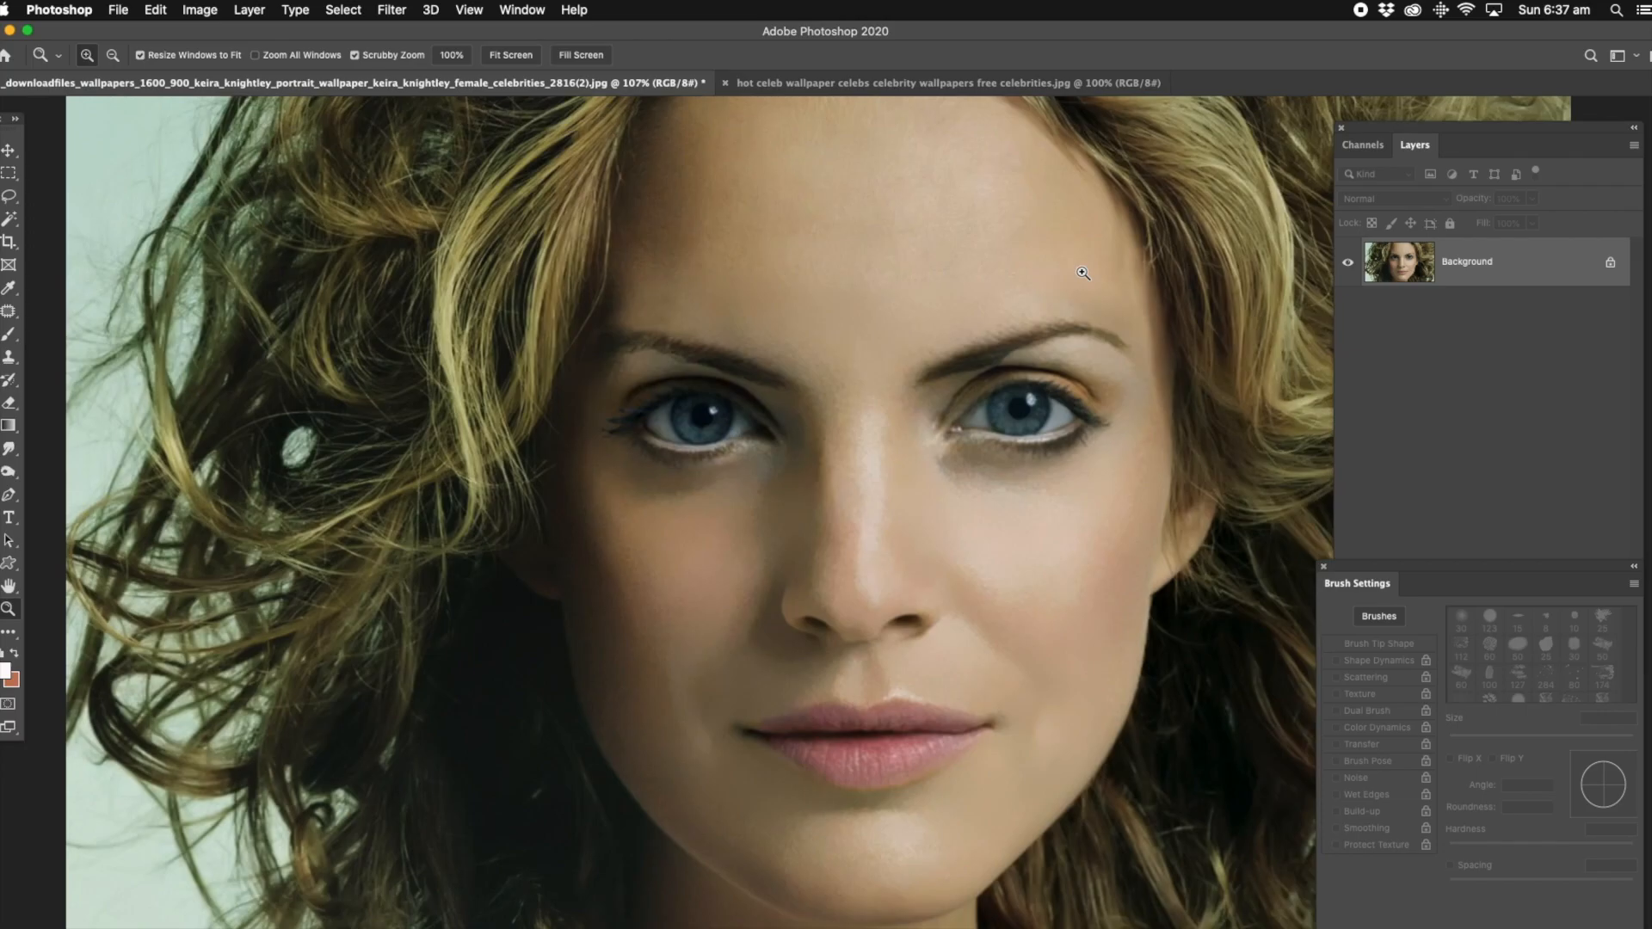